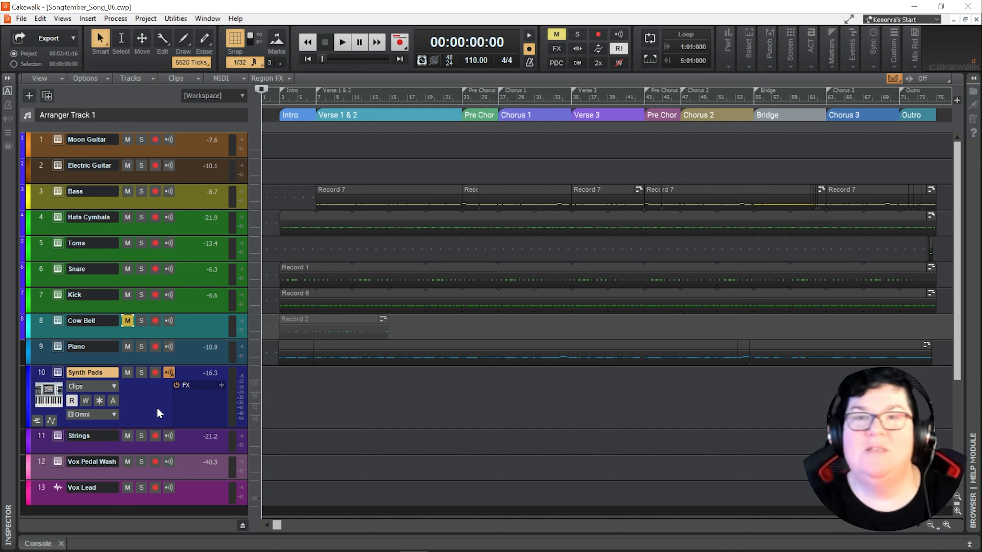
Step: Arm the Synth Pads track, record a MIDI take from the start of the song through Verse 1 & 2, and disarm it
{"action": "left_click", "coordinate": [155, 373]}
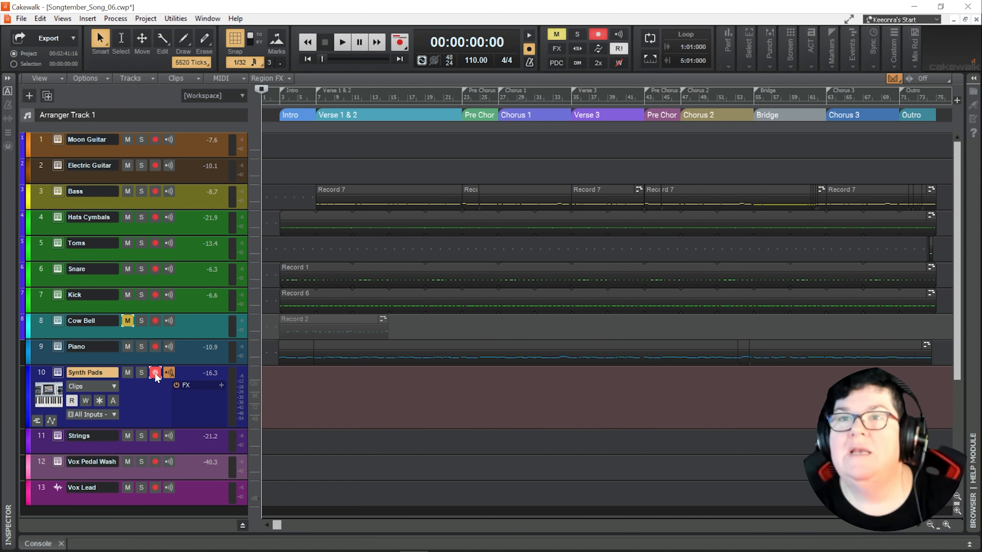
{"action": "left_click", "coordinate": [399, 43]}
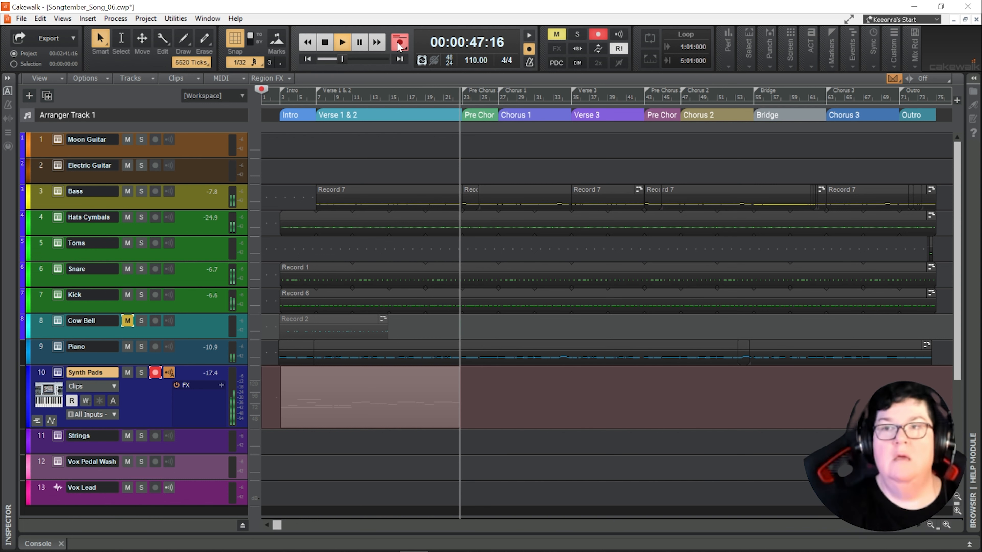
{"action": "key", "text": "space"}
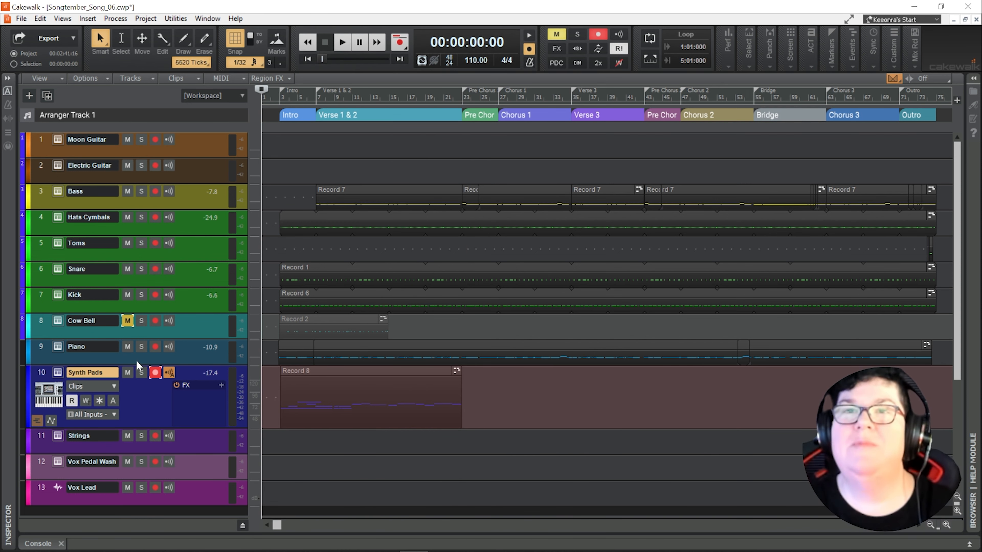
{"action": "left_click", "coordinate": [155, 373]}
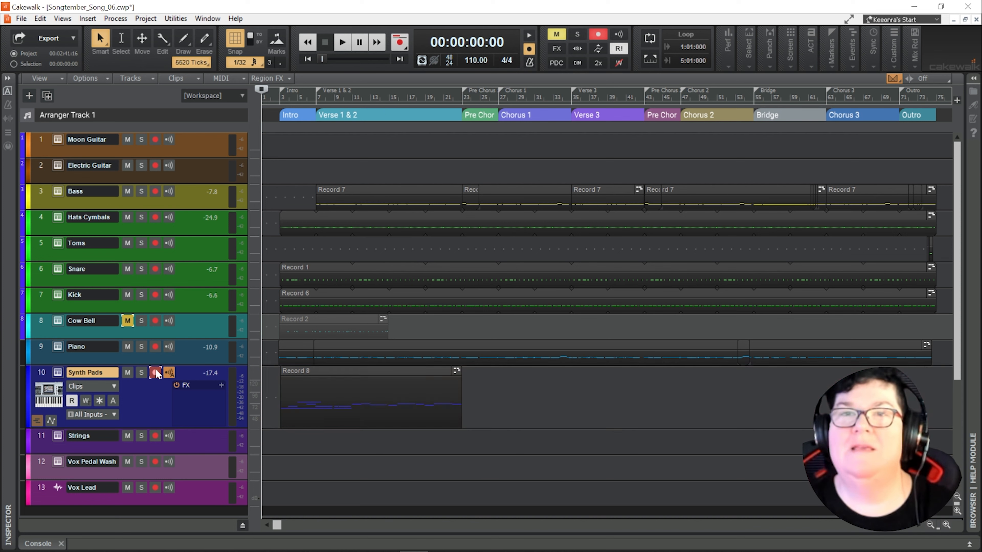
Step: Open the recorded Synth Pads clip in the Piano Roll and enlarge the note editor
{"action": "left_click", "coordinate": [380, 371]}
{"action": "double_click", "coordinate": [379, 371]}
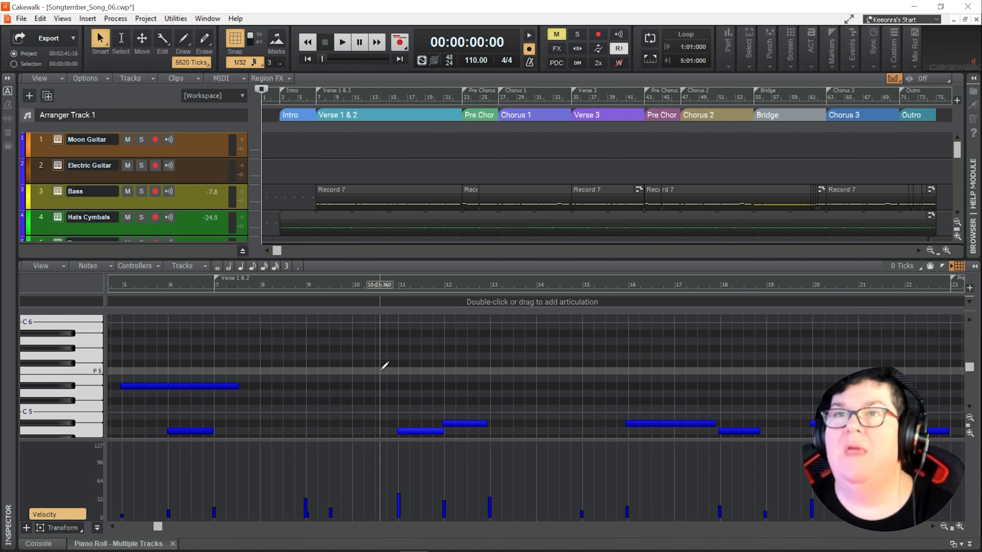
{"action": "scroll", "coordinate": [355, 367], "scroll_direction": "down", "scroll_amount": 2}
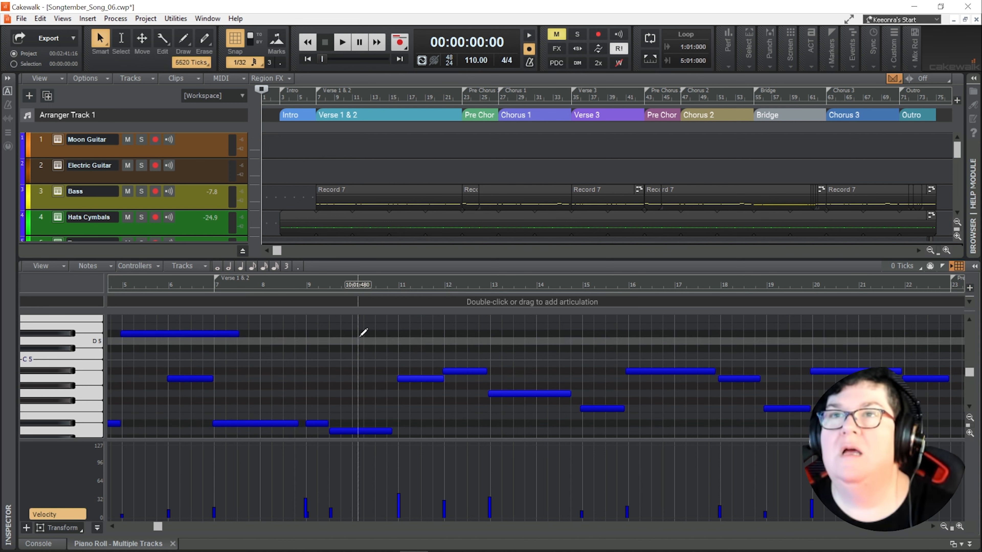
{"action": "scroll", "coordinate": [333, 168], "scroll_direction": "down", "scroll_amount": 5}
{"action": "scroll", "coordinate": [333, 168], "scroll_direction": "down", "scroll_amount": 3}
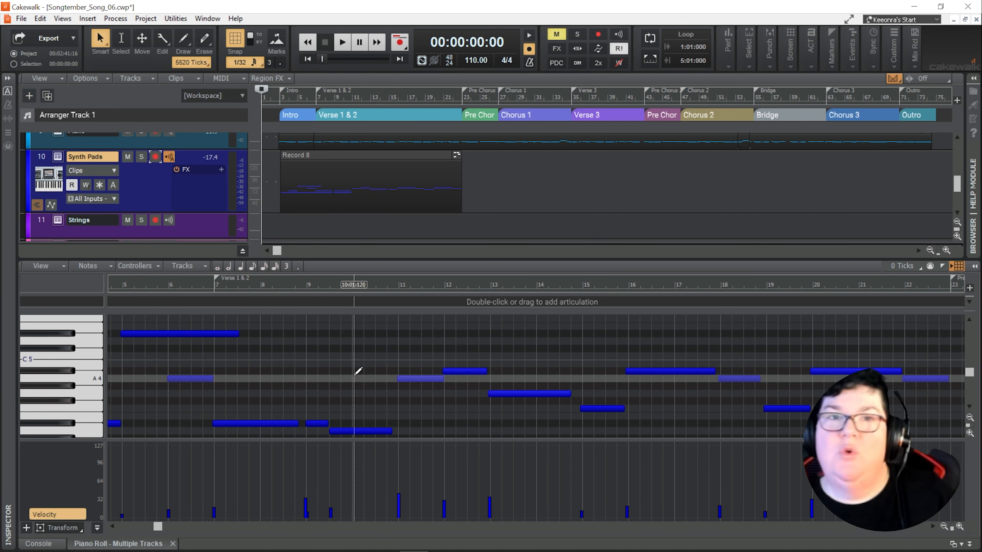
{"action": "scroll", "coordinate": [365, 376], "scroll_direction": "down", "scroll_amount": 3}
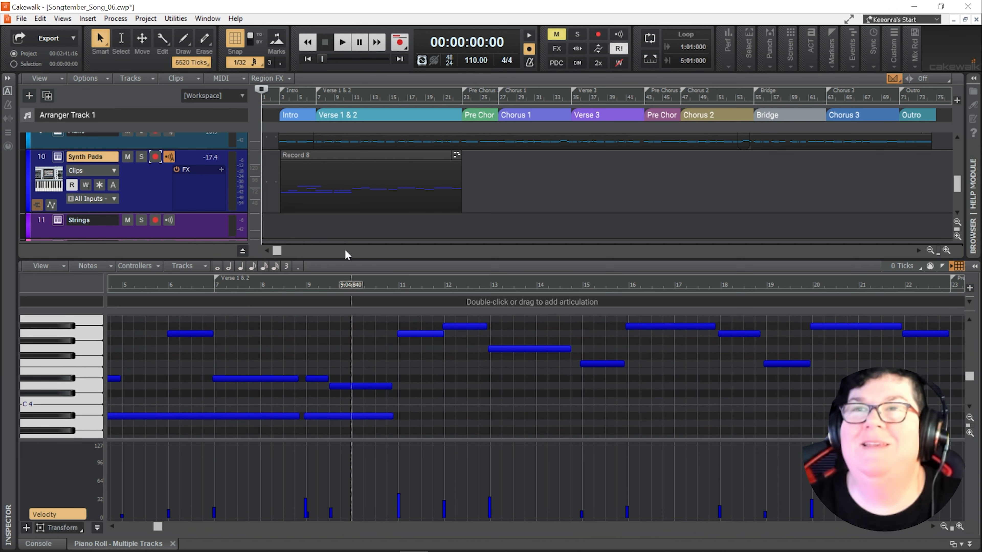
{"action": "left_click_drag", "start_coordinate": [343, 258], "coordinate": [349, 216]}
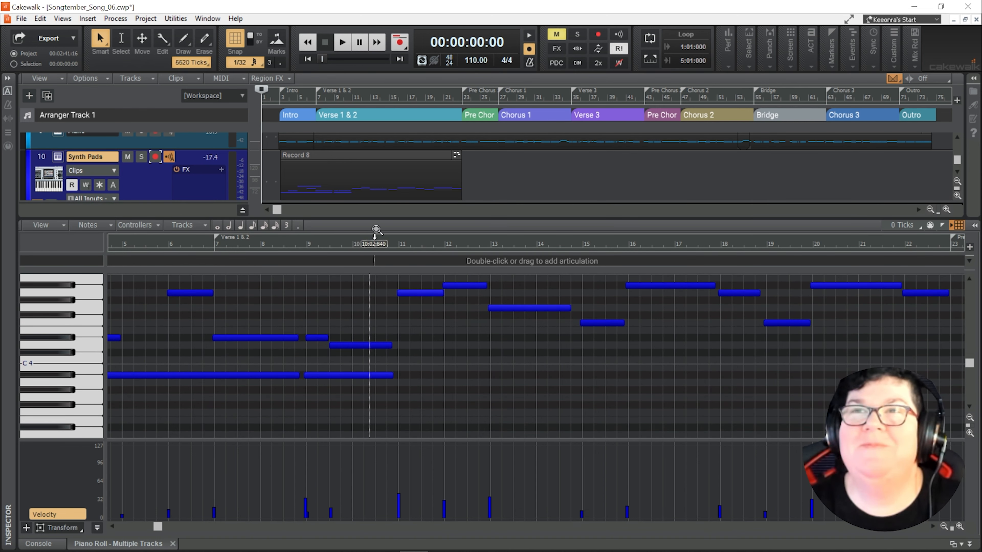
Step: Play the Synth Pads take from the start of the song and examine its intro notes in the Piano Roll
{"action": "scroll", "coordinate": [397, 167], "scroll_direction": "down", "scroll_amount": 1}
{"action": "scroll", "coordinate": [397, 167], "scroll_direction": "up", "scroll_amount": 1}
{"action": "scroll", "coordinate": [296, 308], "scroll_direction": "down", "scroll_amount": 2}
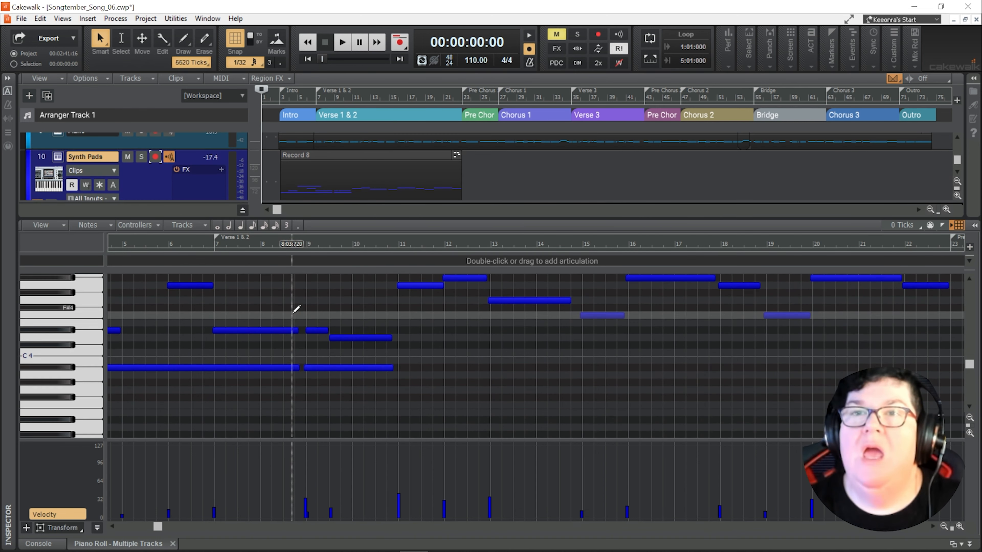
{"action": "scroll", "coordinate": [296, 309], "scroll_direction": "up", "scroll_amount": 1}
{"action": "scroll", "coordinate": [296, 309], "scroll_direction": "up", "scroll_amount": 3}
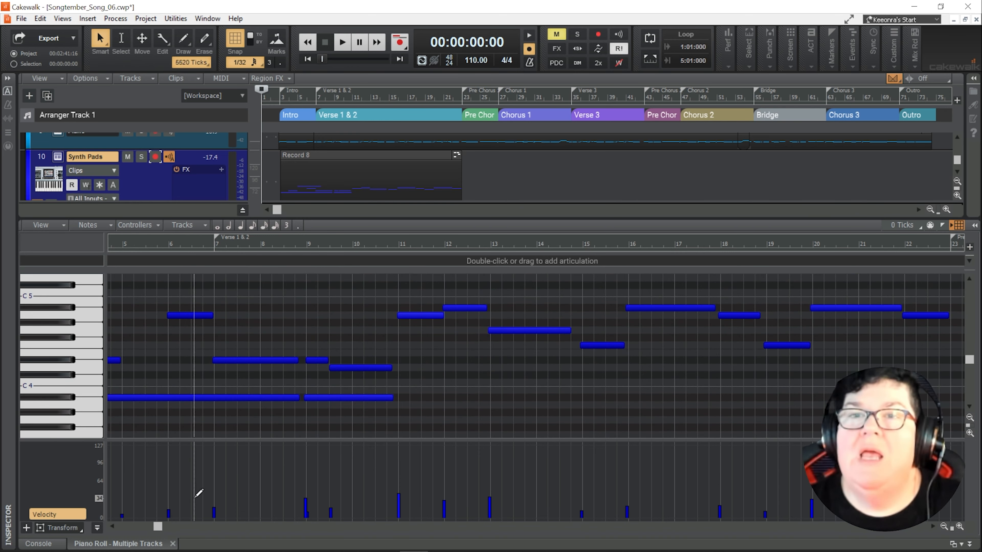
{"action": "left_click_drag", "start_coordinate": [155, 526], "coordinate": [121, 528]}
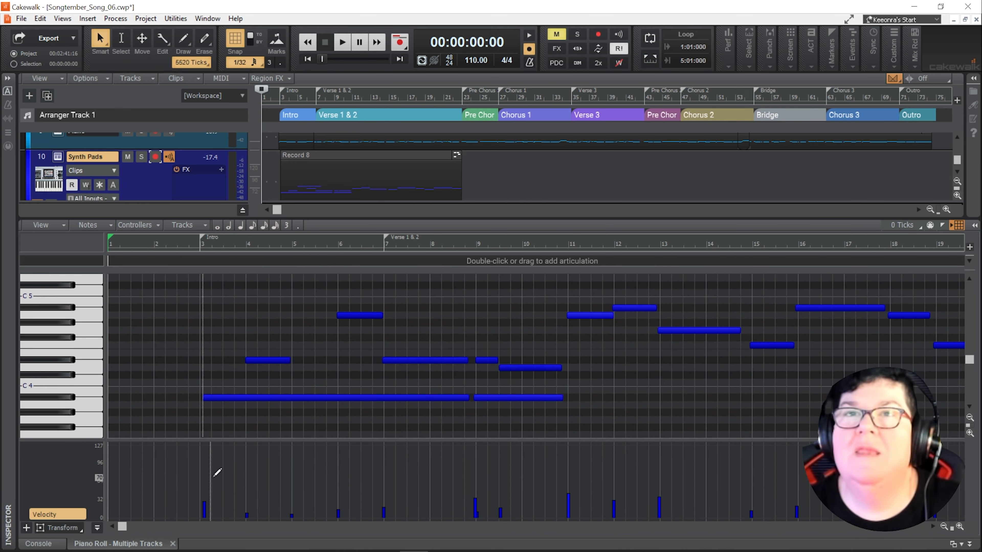
{"action": "key", "text": "space"}
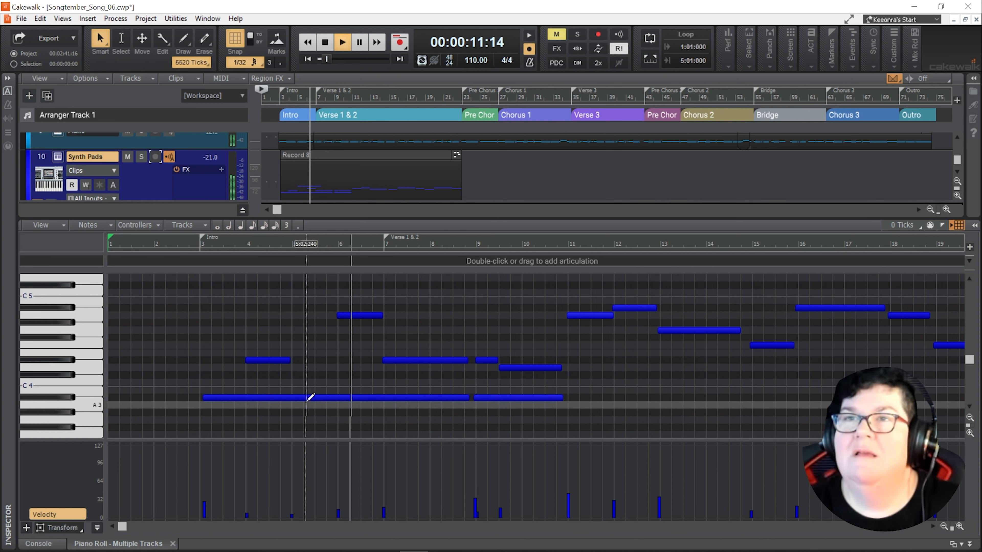
{"action": "scroll", "coordinate": [320, 358], "scroll_direction": "up", "scroll_amount": 1}
{"action": "scroll", "coordinate": [319, 361], "scroll_direction": "down", "scroll_amount": 1}
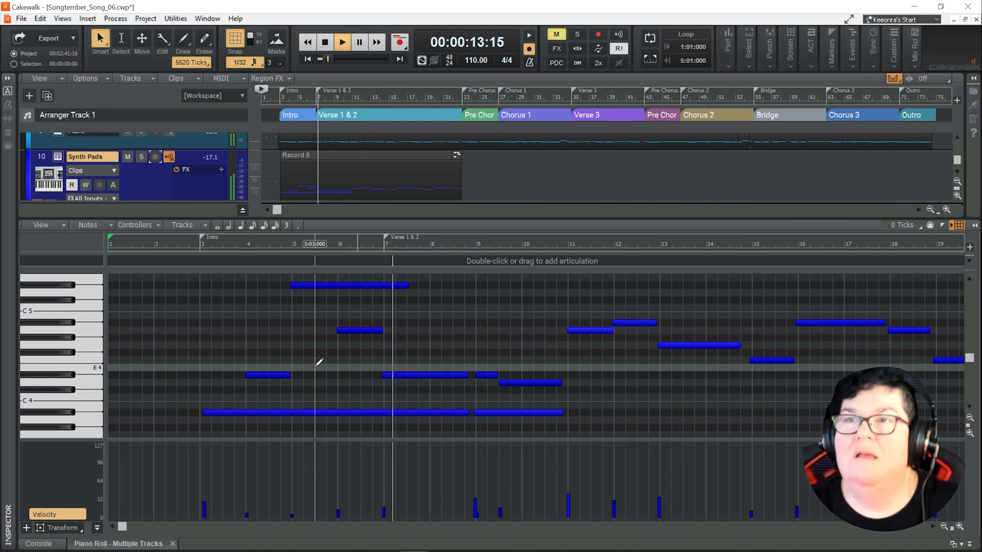
{"action": "key", "text": "space"}
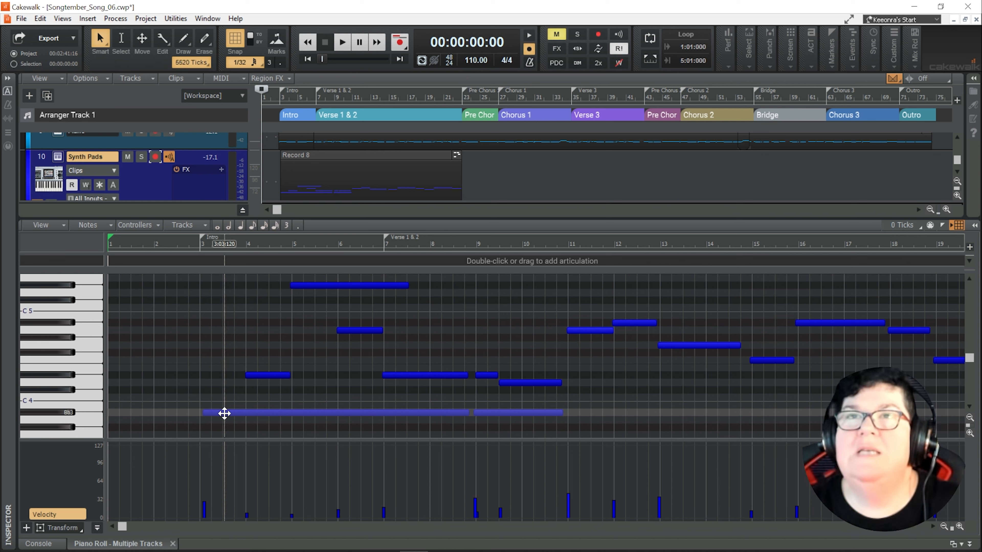
Step: Move the long Bb3 note earlier to about beat 4 of bar 2 and play back from midway through bar 2
{"action": "mouse_move", "coordinate": [224, 413]}
{"action": "left_mouse_down"}
{"action": "mouse_move", "coordinate": [292, 412]}
{"action": "mouse_move", "coordinate": [215, 416]}
{"action": "left_mouse_up"}
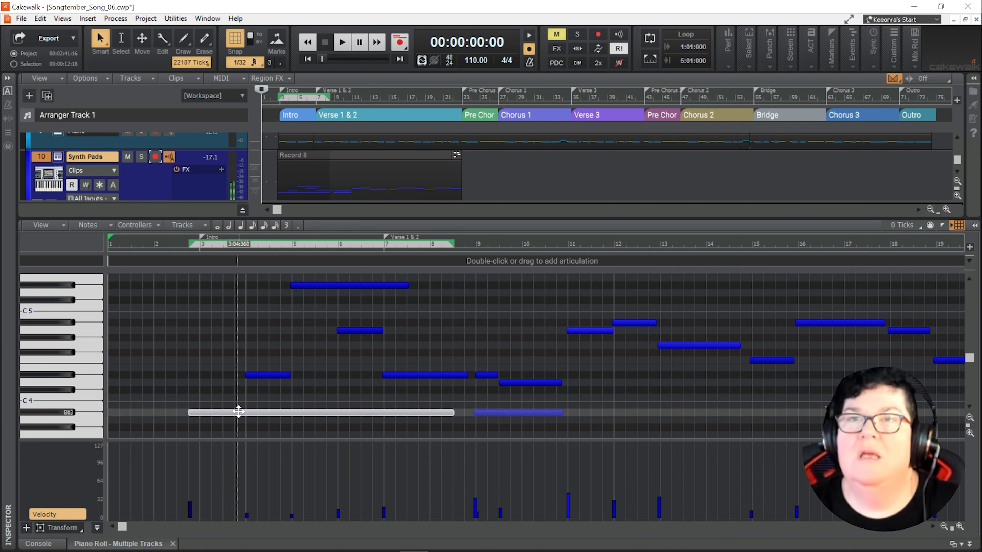
{"action": "key", "text": "space"}
{"action": "key", "text": "space"}
{"action": "left_click", "coordinate": [180, 247]}
{"action": "key", "text": "space"}
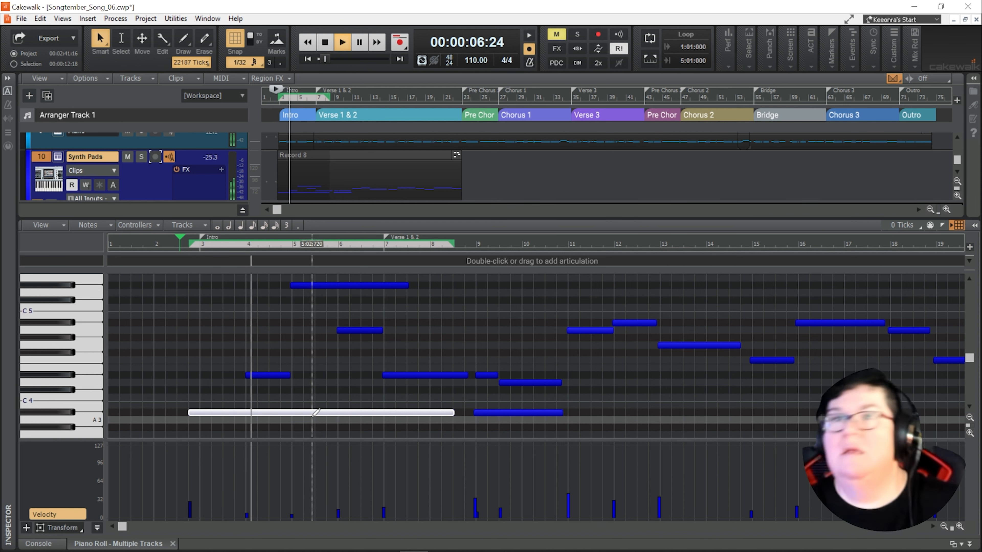
{"action": "key", "text": "space"}
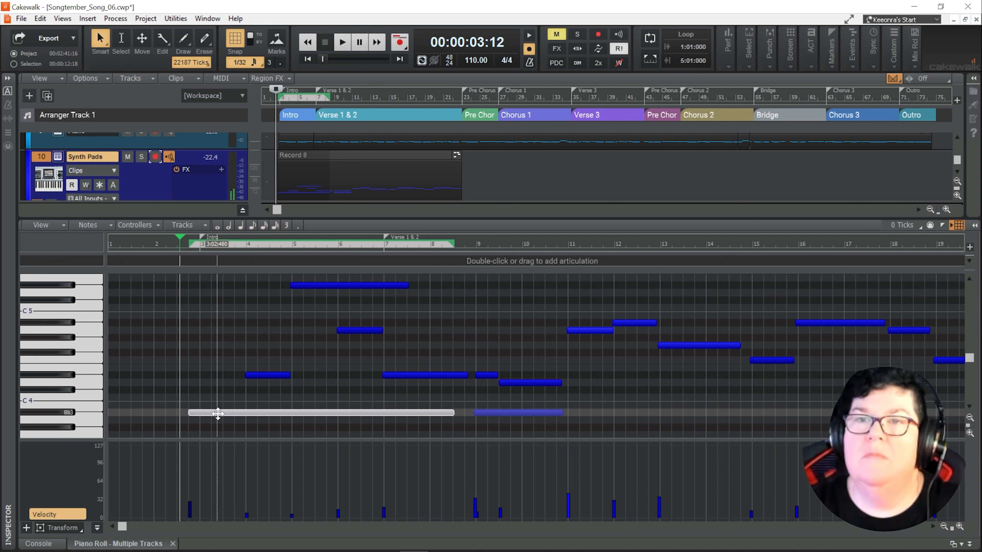
Step: Move the long Bb3 note further back to start at bar 2, and play back from late in bar 1
{"action": "left_click", "coordinate": [217, 414]}
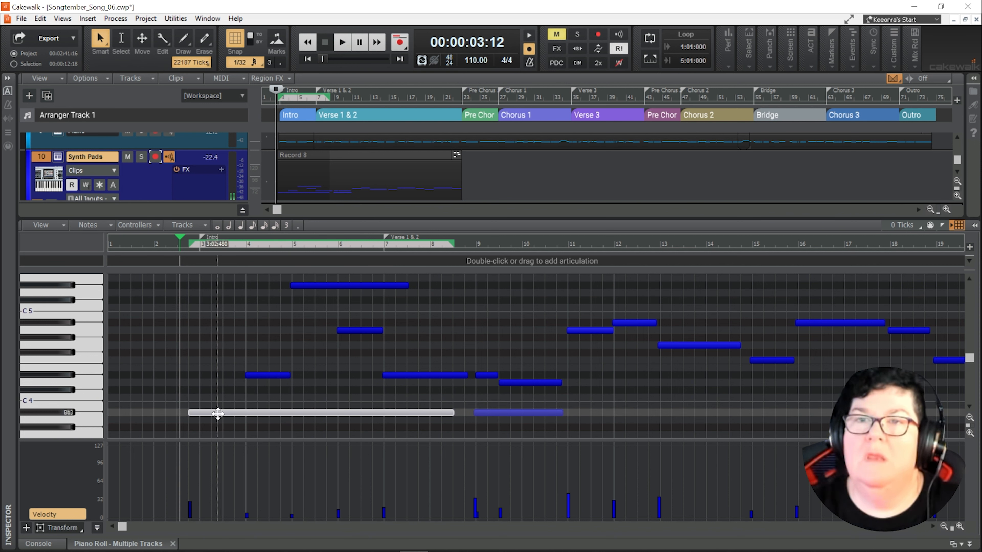
{"action": "left_click", "coordinate": [218, 415]}
{"action": "left_click", "coordinate": [218, 413]}
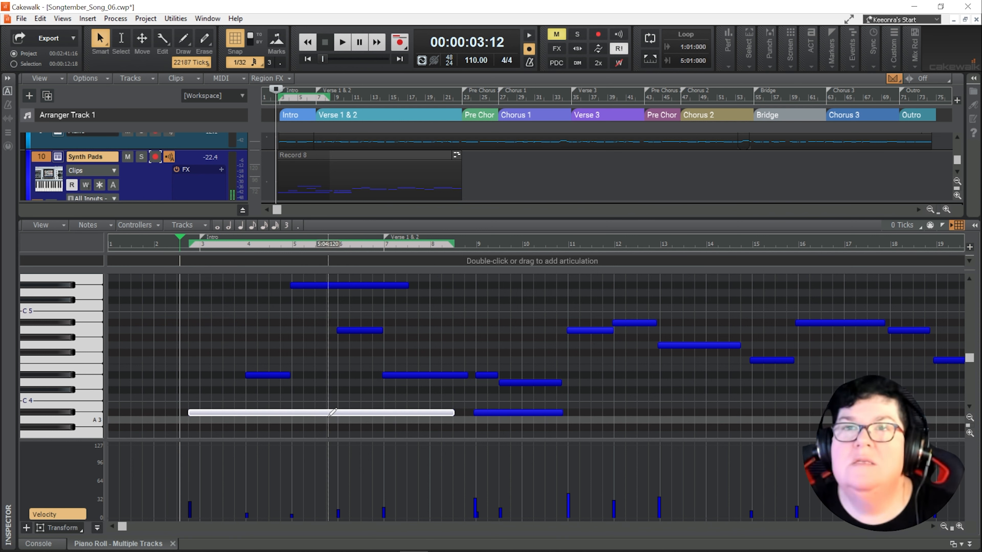
{"action": "left_click_drag", "start_coordinate": [265, 412], "coordinate": [258, 413]}
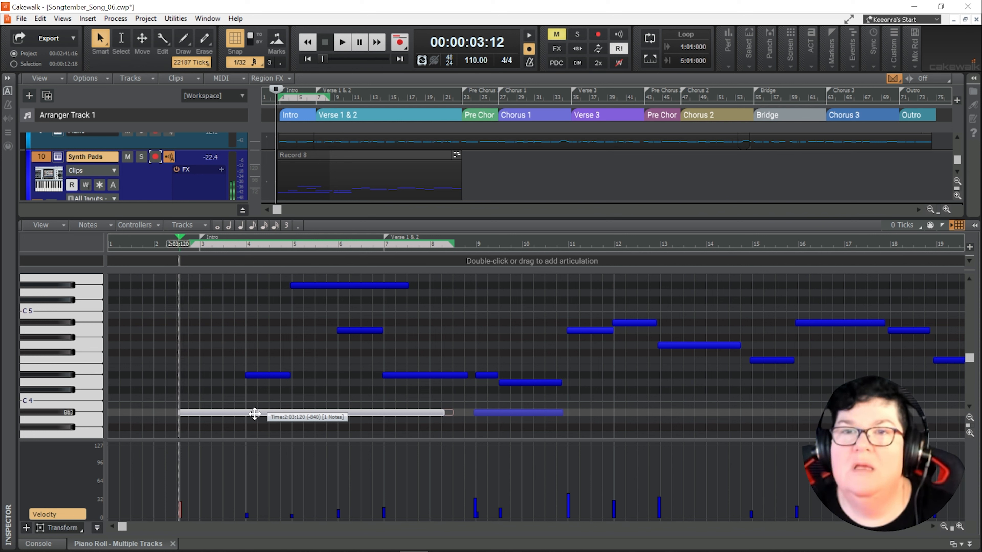
{"action": "left_click_drag", "start_coordinate": [256, 413], "coordinate": [257, 413]}
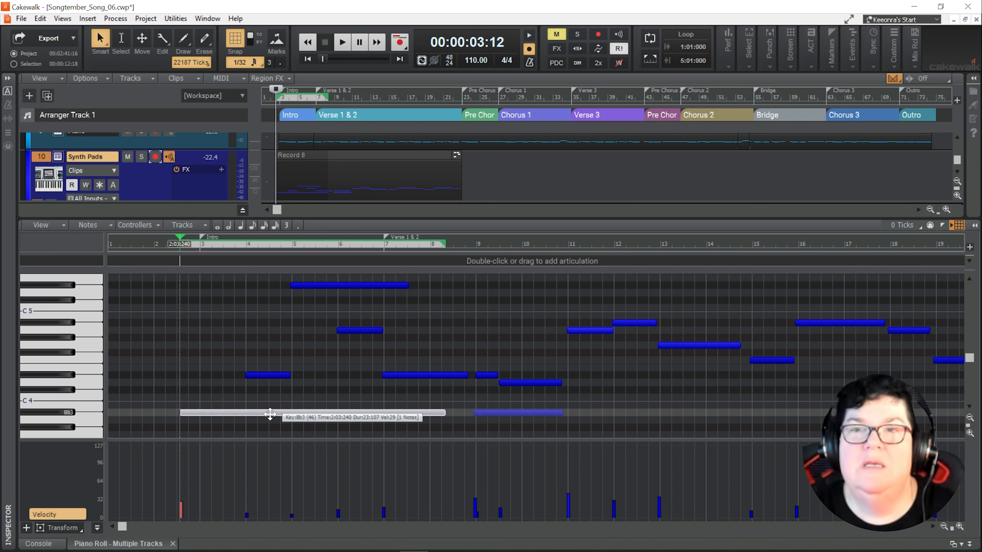
{"action": "left_click_drag", "start_coordinate": [269, 414], "coordinate": [244, 412]}
{"action": "left_click", "coordinate": [139, 245]}
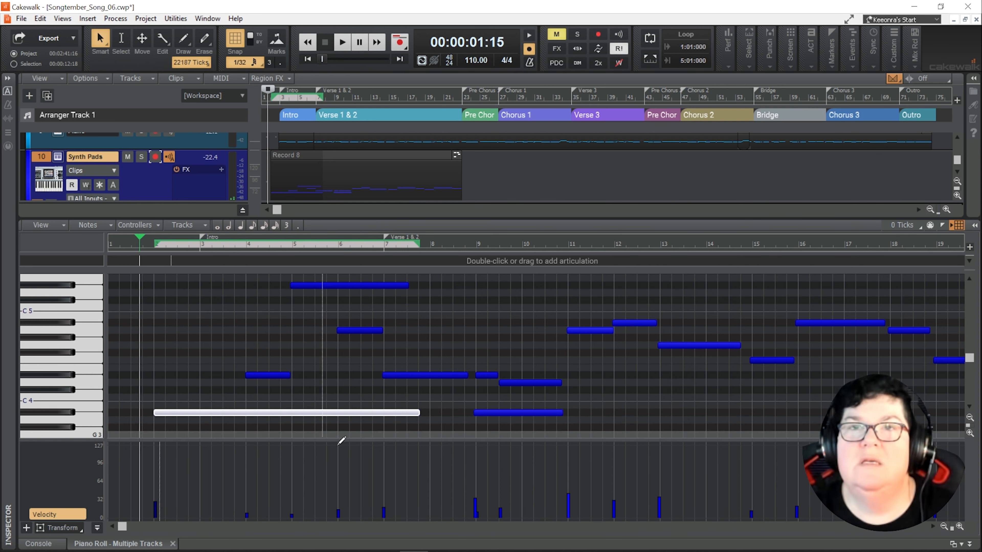
{"action": "key", "text": "space"}
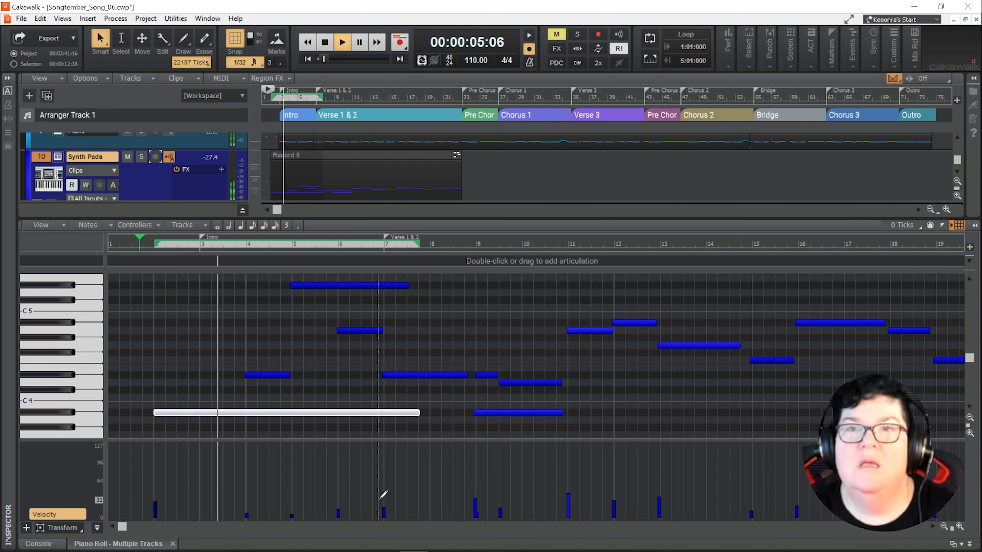
{"action": "key", "text": "space"}
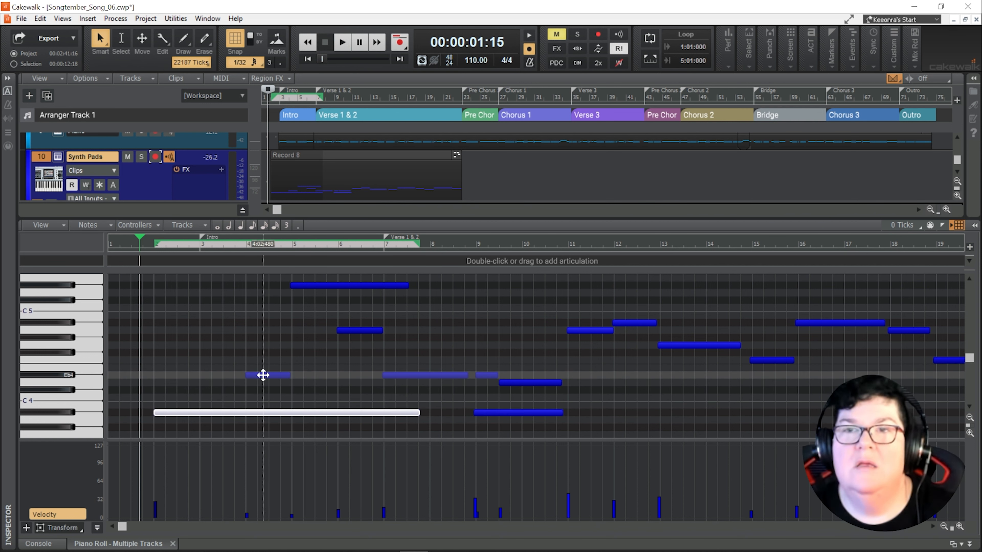
Step: Audition the Eb4 note at bar 4 and the Eb5 note at bar 5, and play back the intro
{"action": "left_click", "coordinate": [263, 375]}
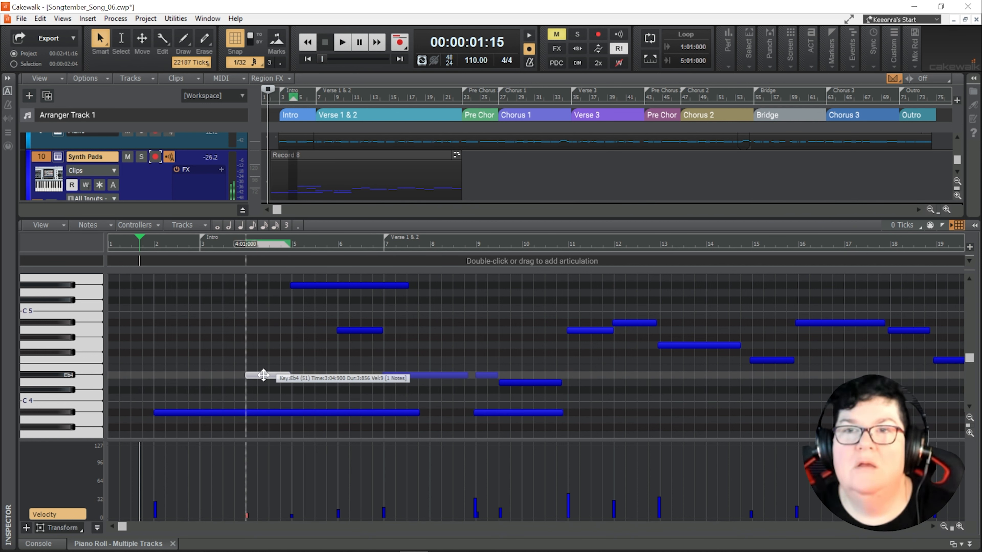
{"action": "key", "text": "space"}
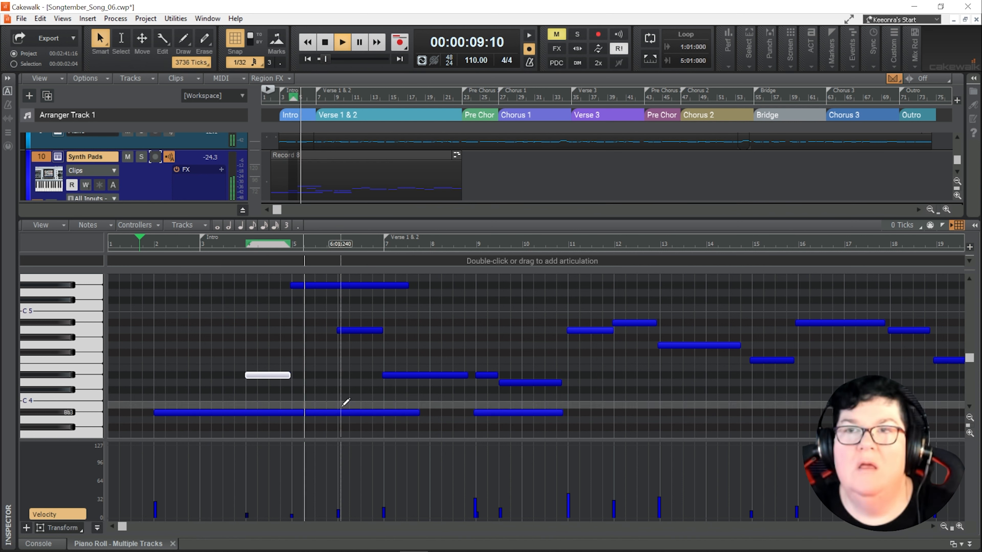
{"action": "key", "text": "space"}
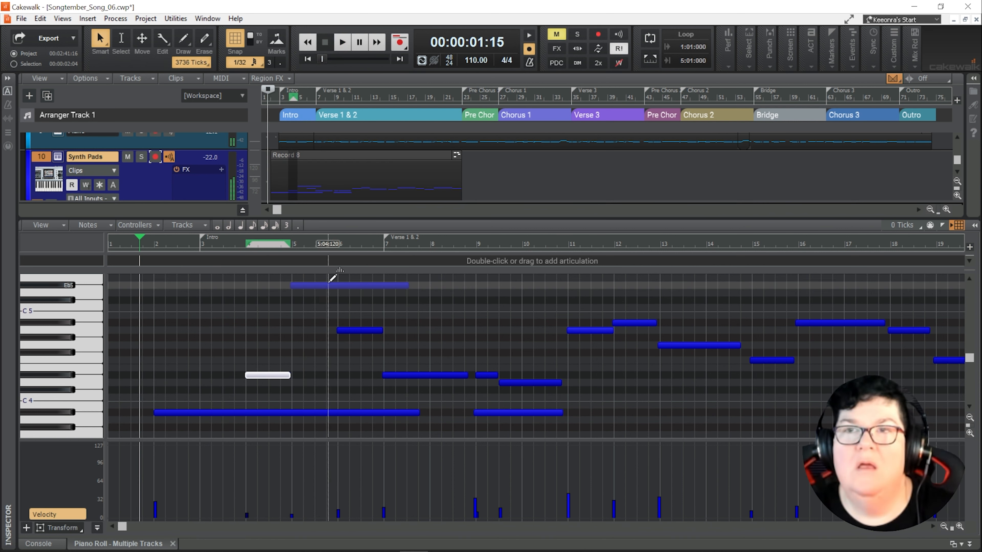
{"action": "left_click", "coordinate": [320, 285]}
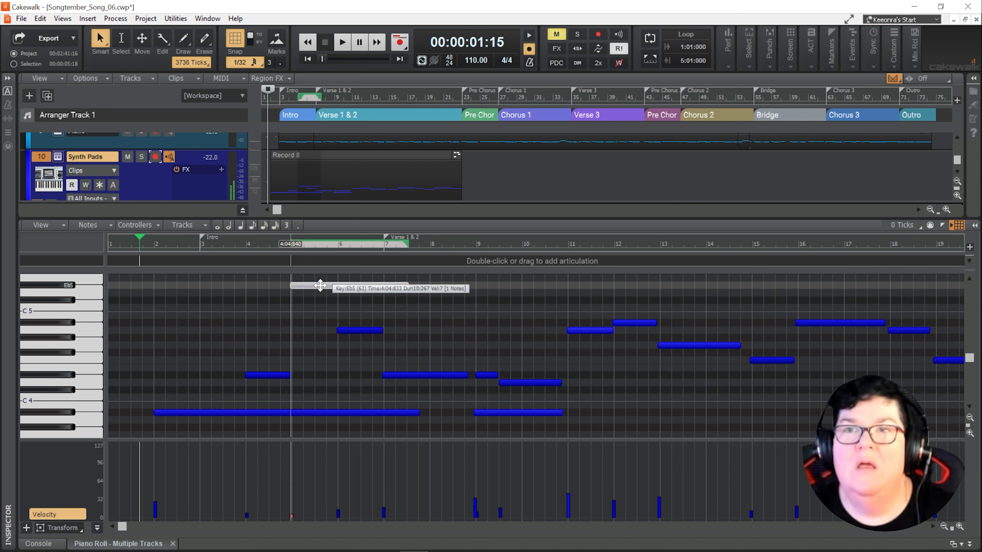
Step: Raise the A4 note at bar 6 to C5 and shorten the Eb5 note to end at bar 6, checking by playback
{"action": "left_click", "coordinate": [355, 330]}
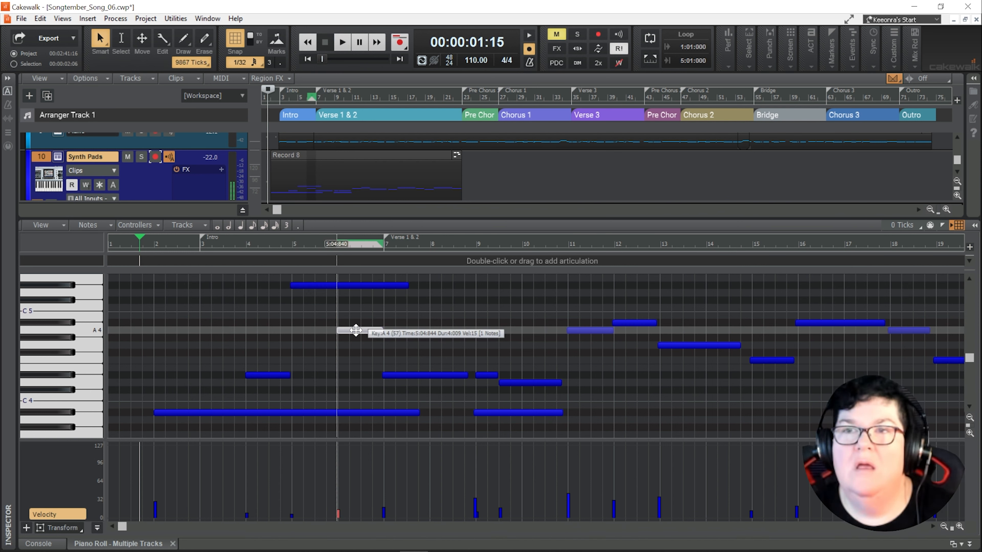
{"action": "left_click_drag", "start_coordinate": [356, 330], "coordinate": [358, 305]}
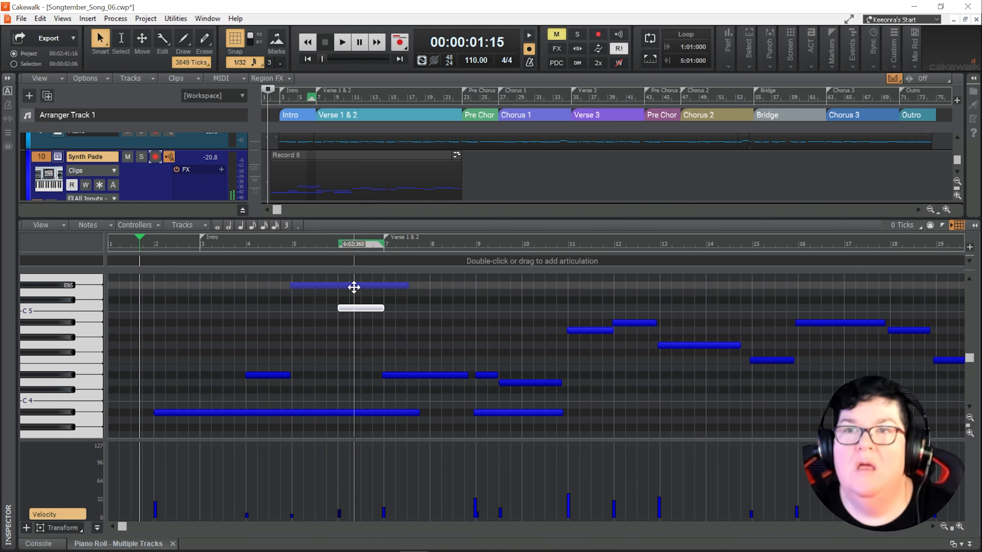
{"action": "left_click_drag", "start_coordinate": [408, 285], "coordinate": [338, 284]}
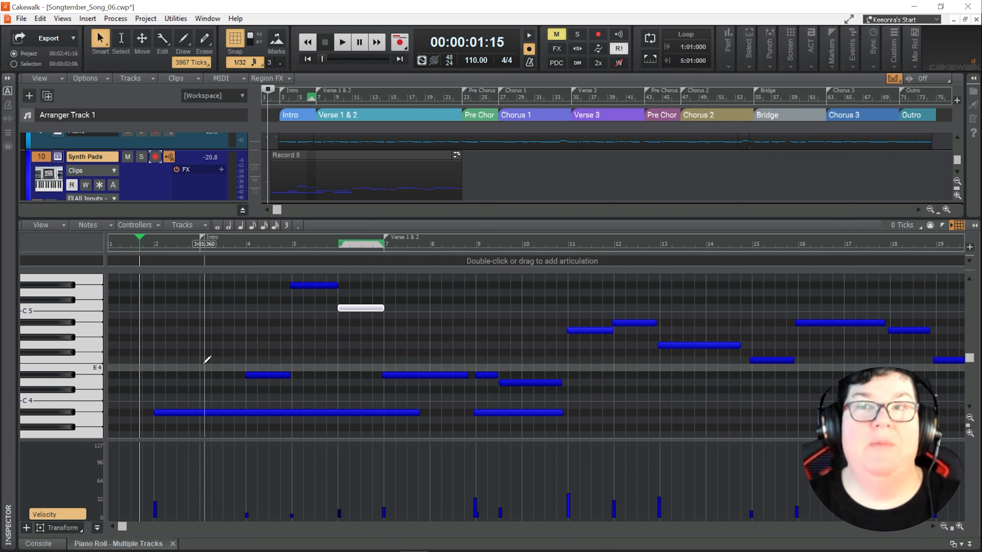
{"action": "key", "text": "space"}
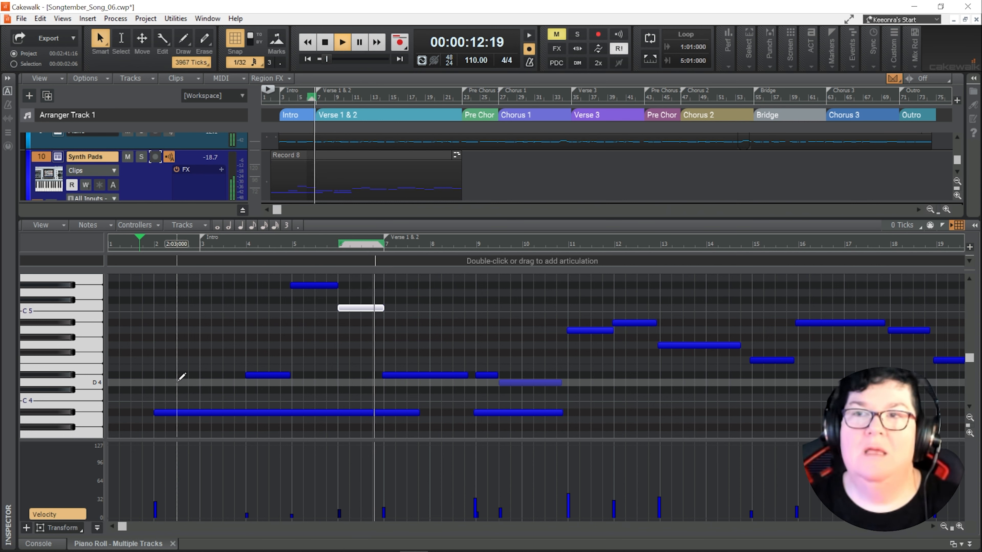
{"action": "key", "text": "space"}
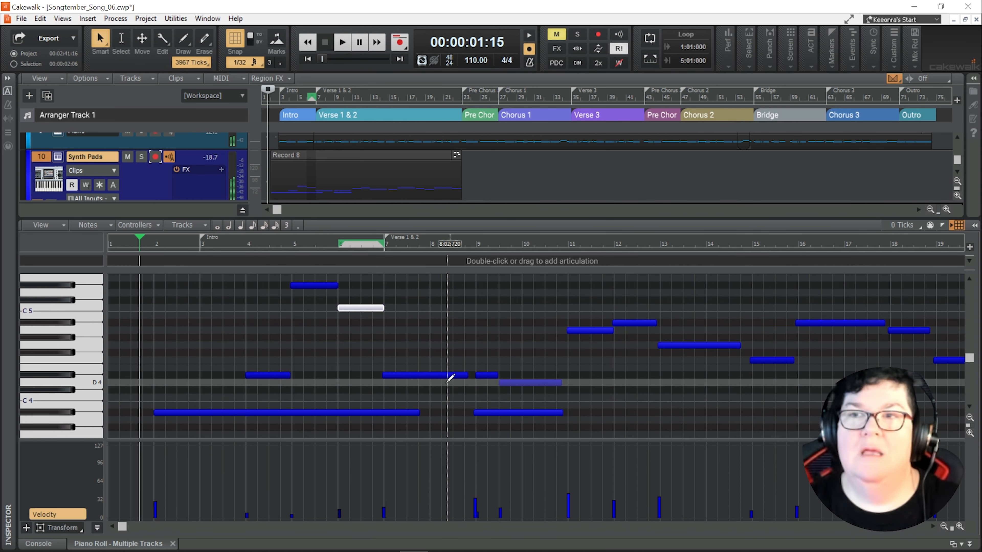
Step: Lower the Eb4 note at bar 7 to D4 and play back the passage
{"action": "left_click", "coordinate": [411, 375]}
{"action": "left_click_drag", "start_coordinate": [410, 375], "coordinate": [412, 383]}
{"action": "key", "text": "space"}
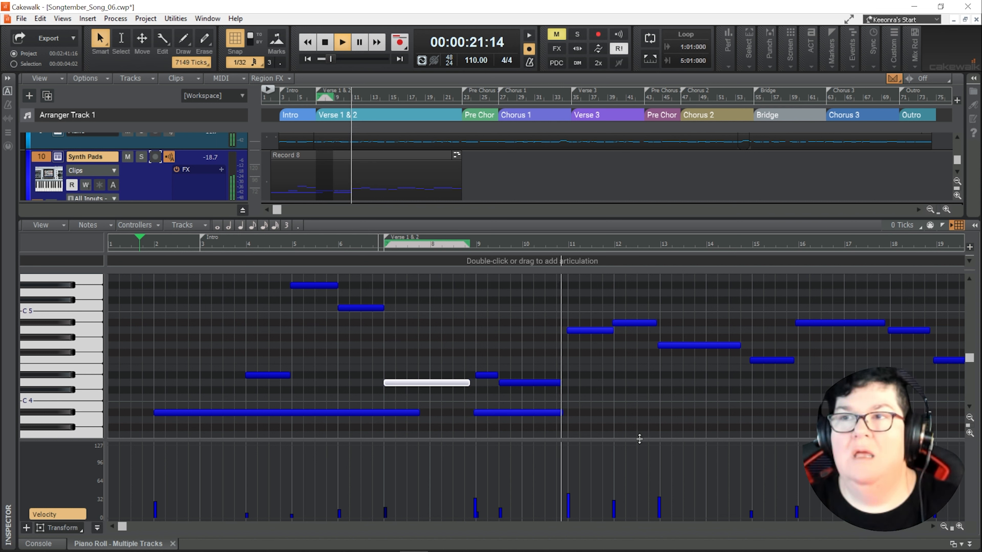
Step: Stop playback and raise the A4 note at bar 11 to Bb4
{"action": "key", "text": "space"}
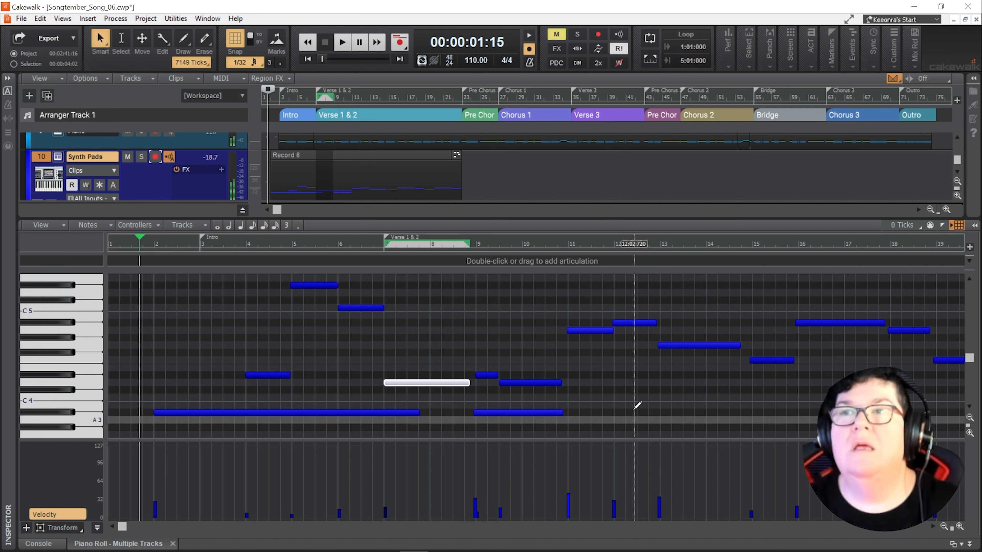
{"action": "left_click", "coordinate": [589, 329]}
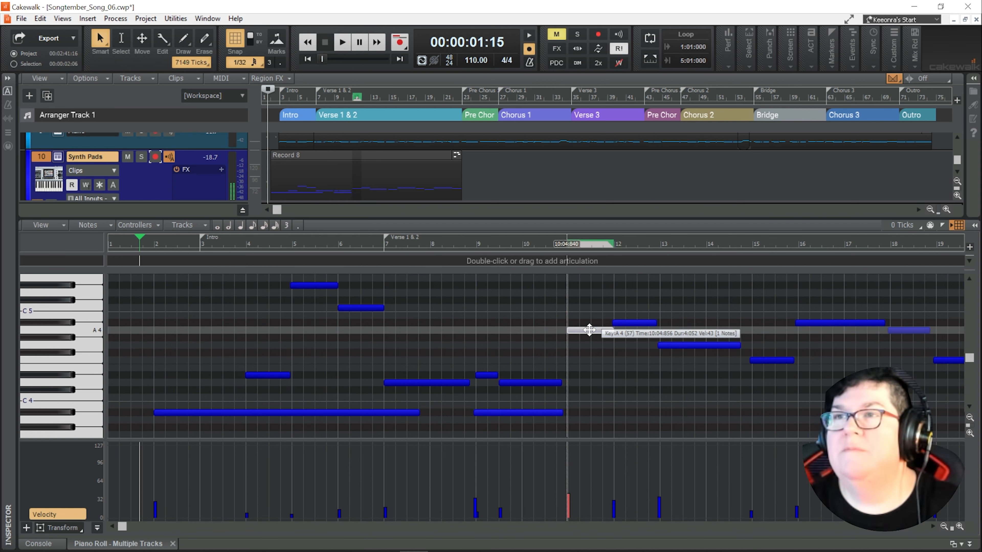
{"action": "mouse_move", "coordinate": [589, 330]}
{"action": "left_mouse_down"}
{"action": "mouse_move", "coordinate": [579, 323]}
{"action": "mouse_move", "coordinate": [590, 323]}
{"action": "left_mouse_up"}
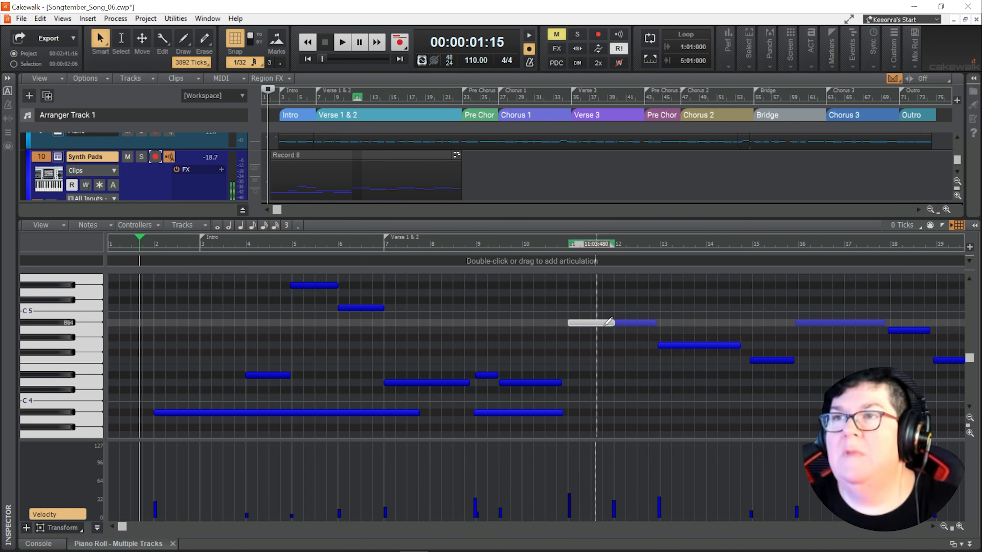
Step: Delete the Bb4 note at bar 12, extend the bar 11 note to bar 13, and align the G4 note with bar 13
{"action": "left_click", "coordinate": [633, 323]}
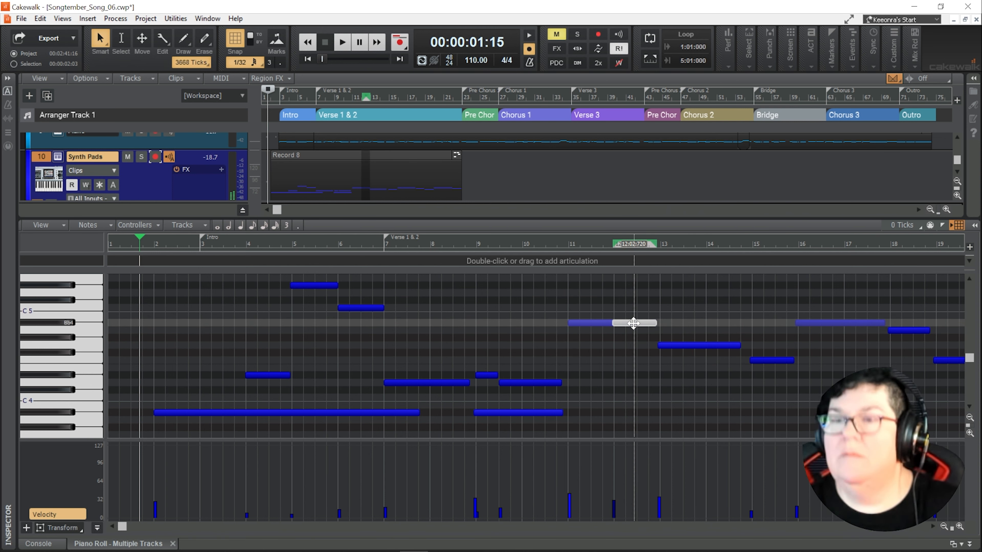
{"action": "key", "text": "Delete"}
{"action": "left_click_drag", "start_coordinate": [612, 322], "coordinate": [680, 345]}
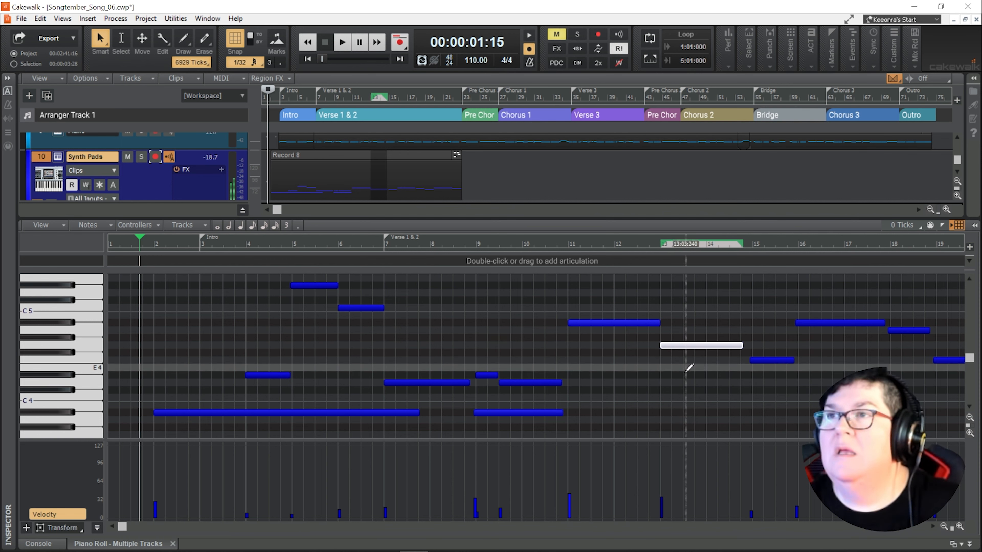
Step: Play back the part from late in bar 1 up to Pre Chorus 1, and replay it from bar 11 and from bar 16
{"action": "key", "text": "space"}
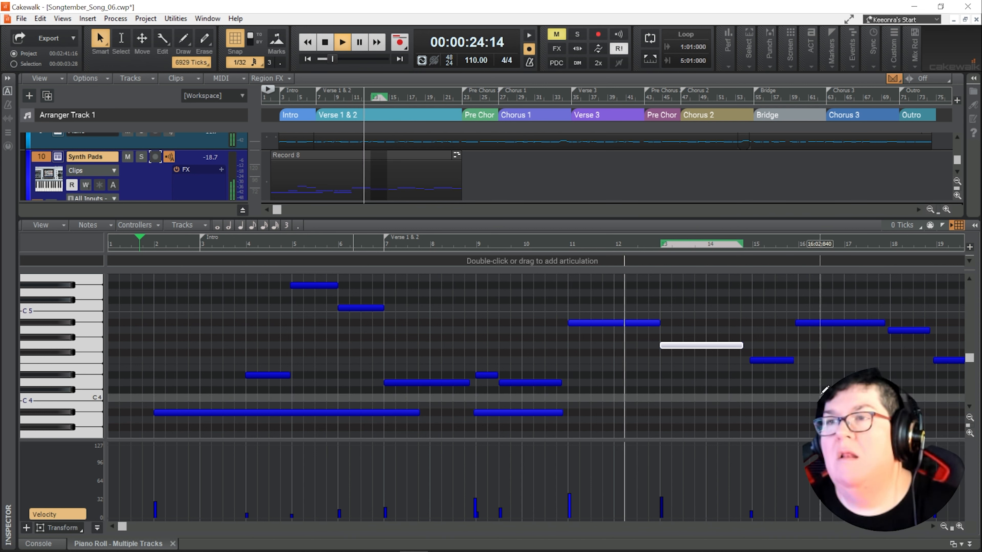
{"action": "scroll", "coordinate": [728, 377], "scroll_direction": "down", "scroll_amount": 2}
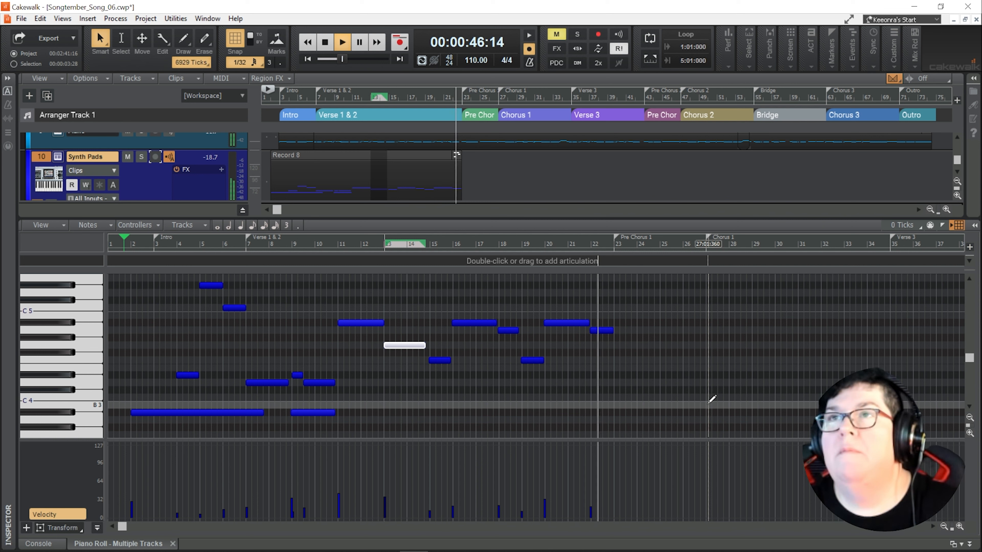
{"action": "key", "text": "ctrl+space"}
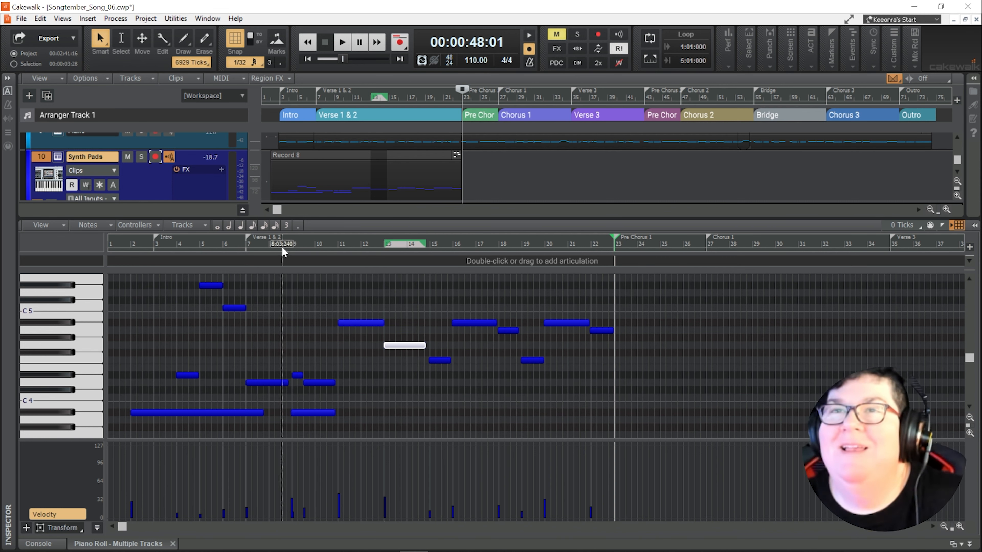
{"action": "left_click", "coordinate": [337, 242]}
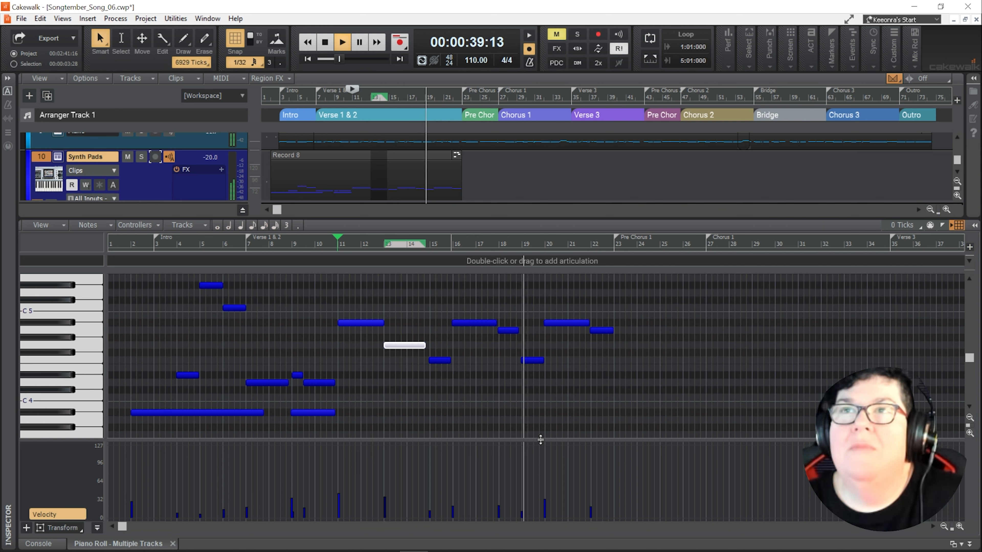
{"action": "key", "text": "space"}
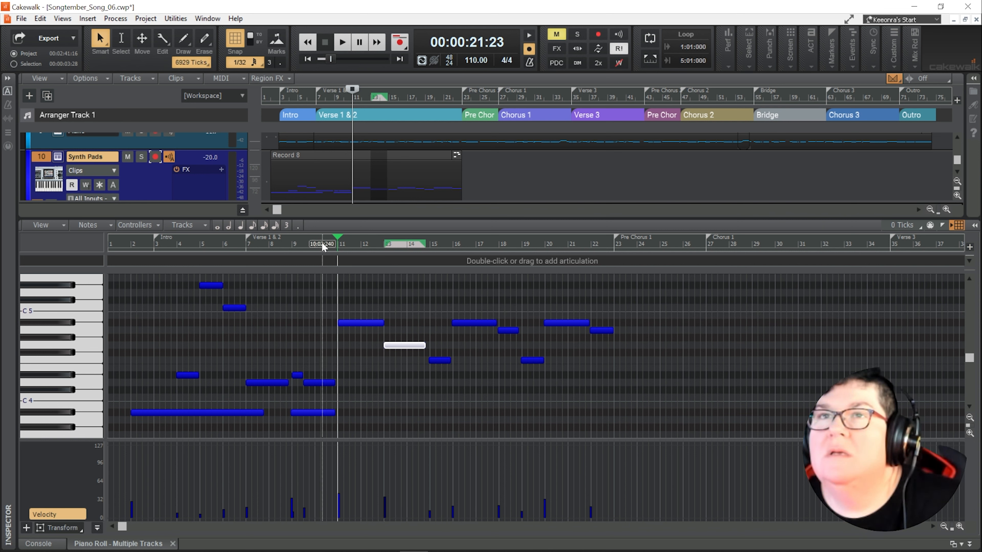
{"action": "left_click", "coordinate": [452, 244]}
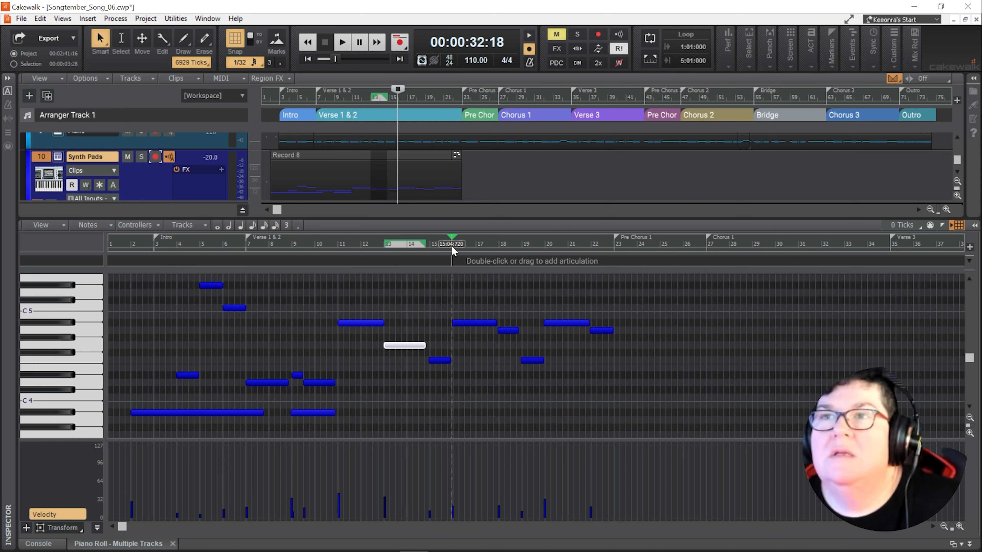
{"action": "key", "text": "space"}
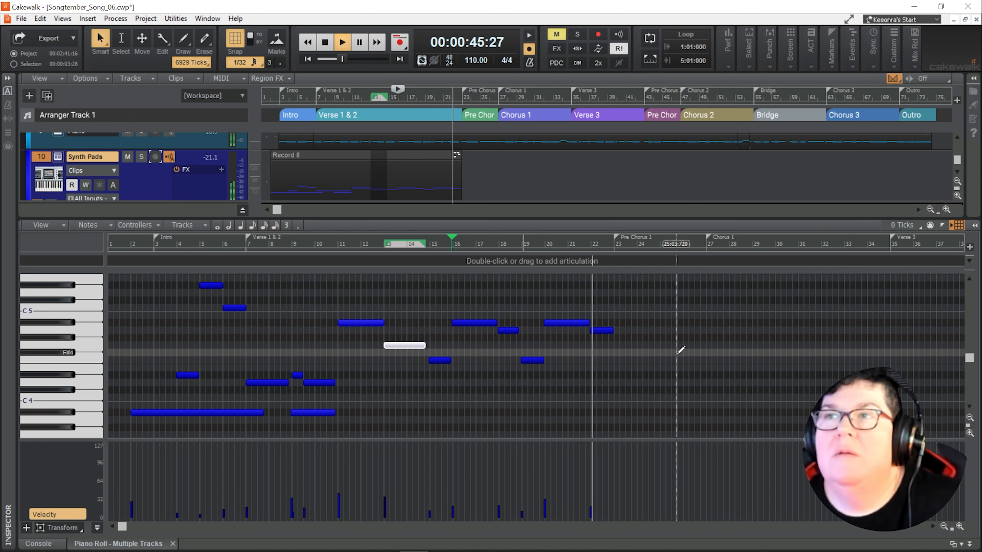
{"action": "key", "text": "space"}
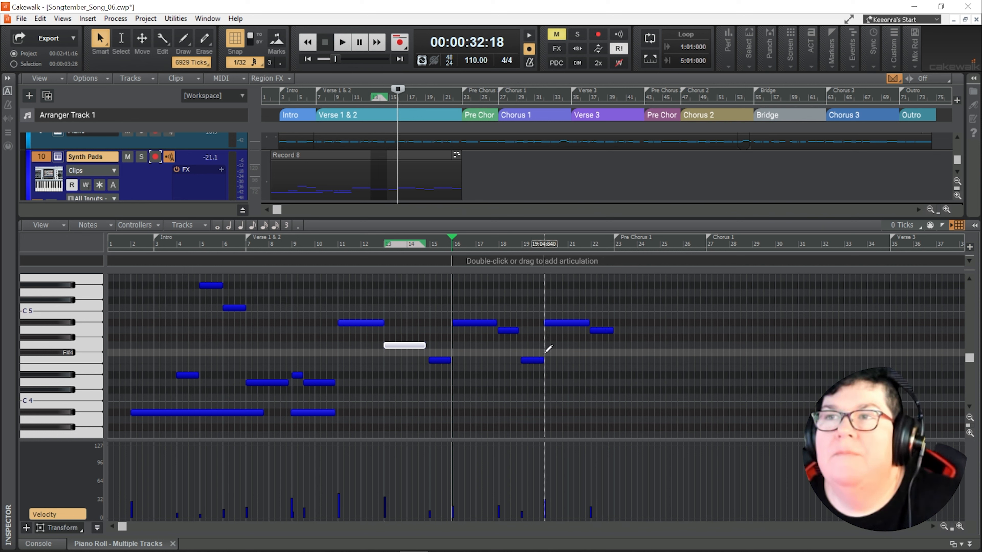
Step: Audition each note from the F4 at bar 15 through the A4 at bar 22
{"action": "left_click", "coordinate": [442, 361]}
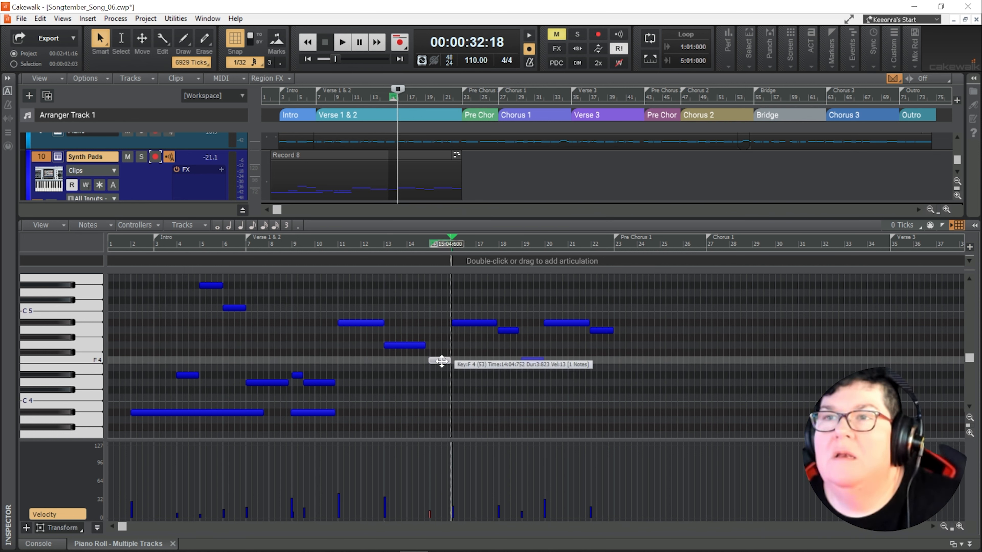
{"action": "left_click", "coordinate": [468, 322]}
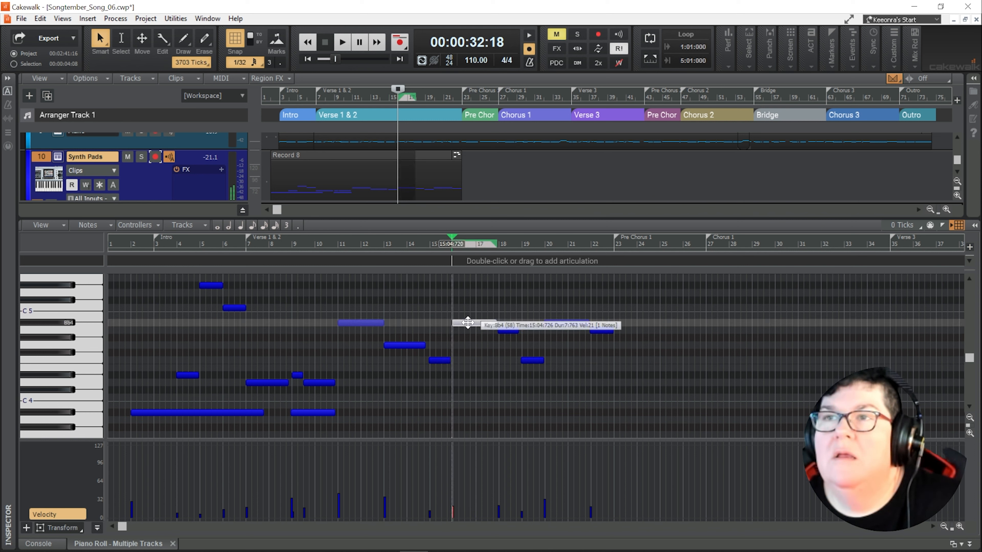
{"action": "left_click", "coordinate": [507, 330]}
{"action": "left_click", "coordinate": [532, 360]}
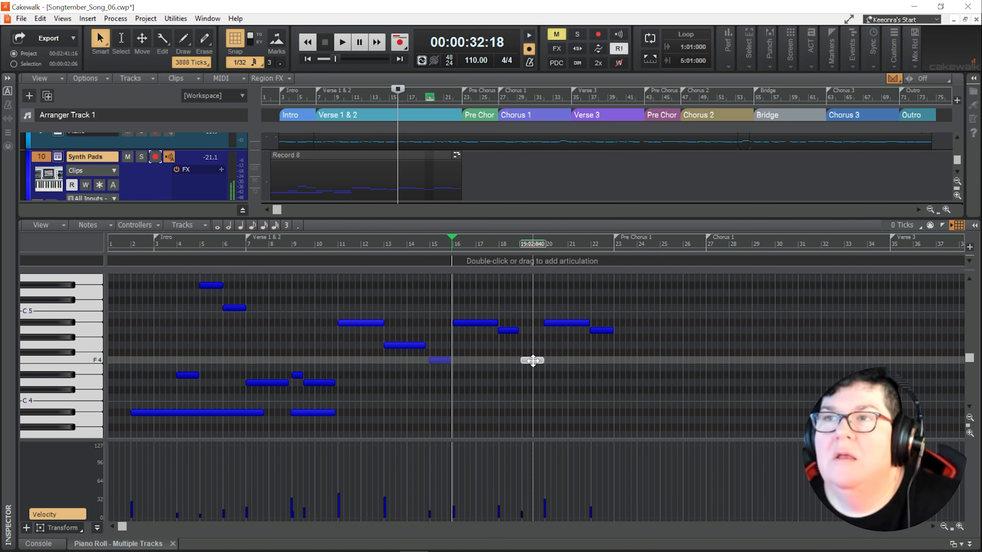
{"action": "left_click", "coordinate": [565, 325]}
{"action": "left_click", "coordinate": [600, 329]}
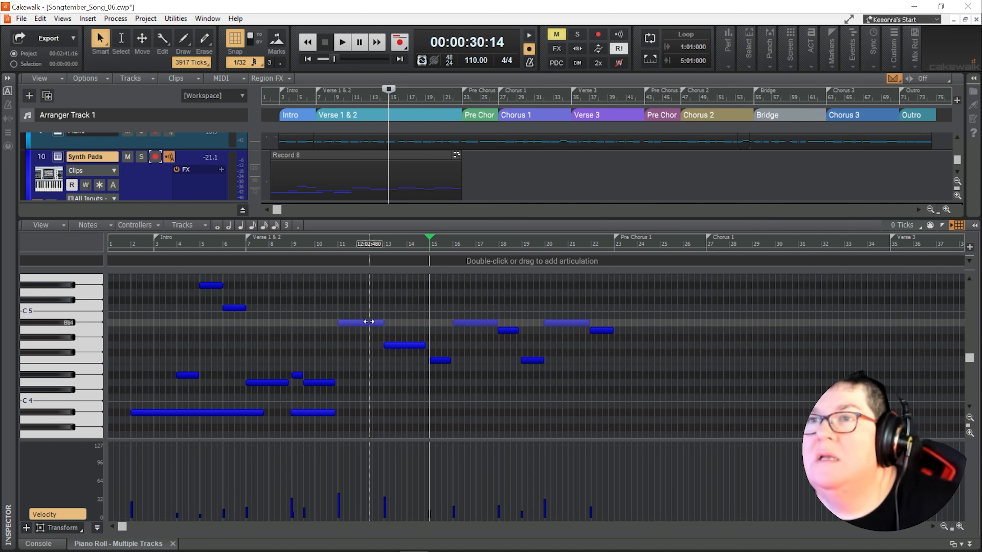
Step: Select the notes from bar 15 to bar 22, clear the selection, and audition them one by one again
{"action": "left_click_drag", "start_coordinate": [440, 305], "coordinate": [638, 393]}
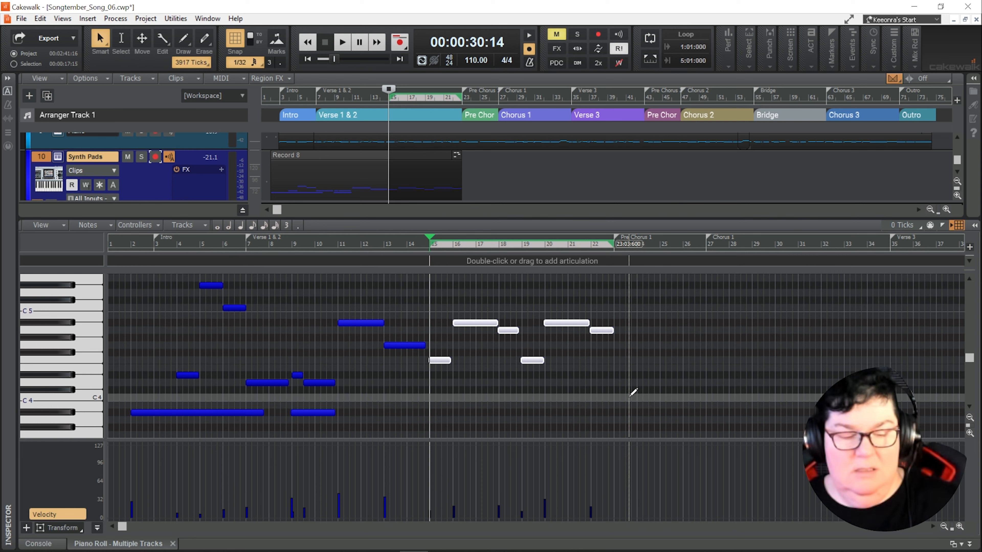
{"action": "left_click", "coordinate": [590, 377]}
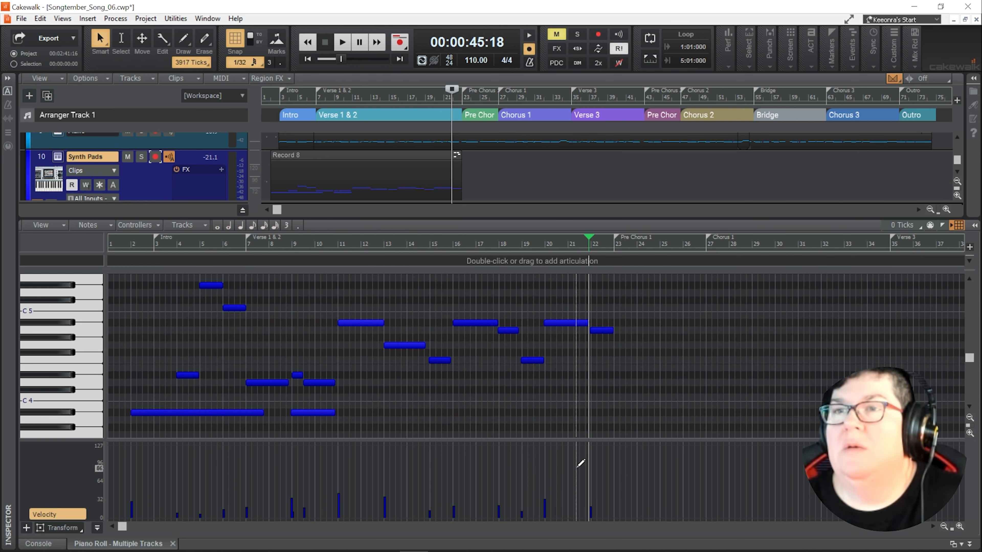
{"action": "left_click", "coordinate": [440, 362]}
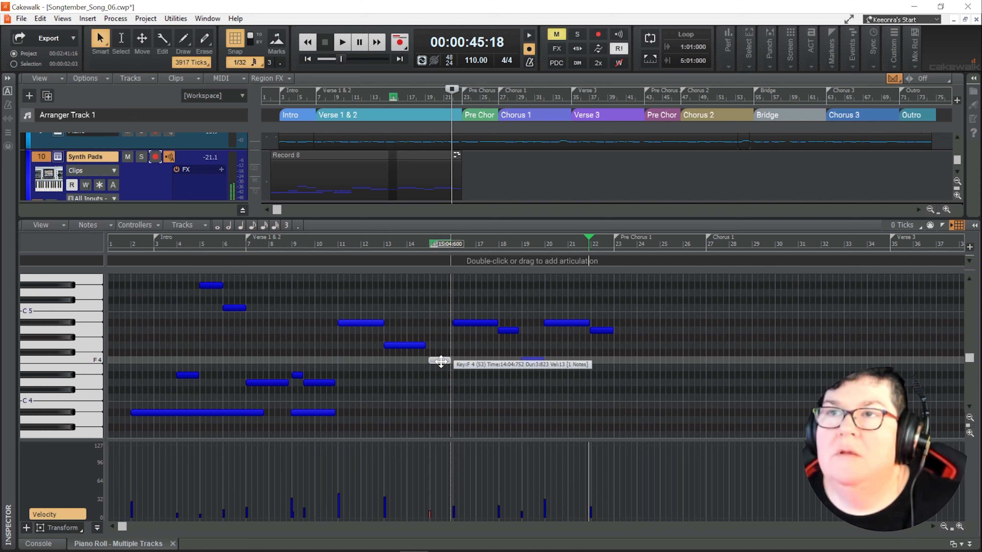
{"action": "left_click", "coordinate": [471, 323]}
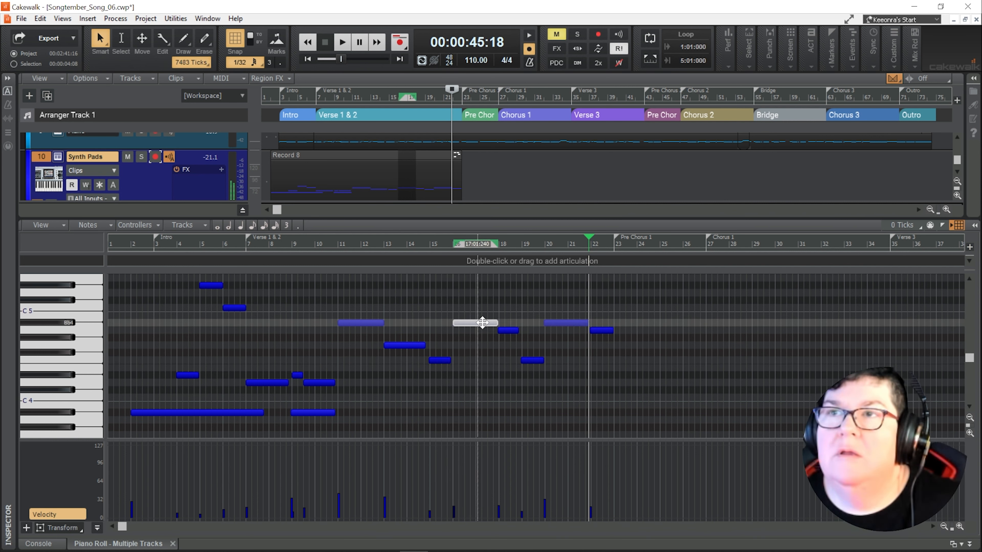
{"action": "left_click", "coordinate": [510, 331]}
{"action": "left_click", "coordinate": [536, 361]}
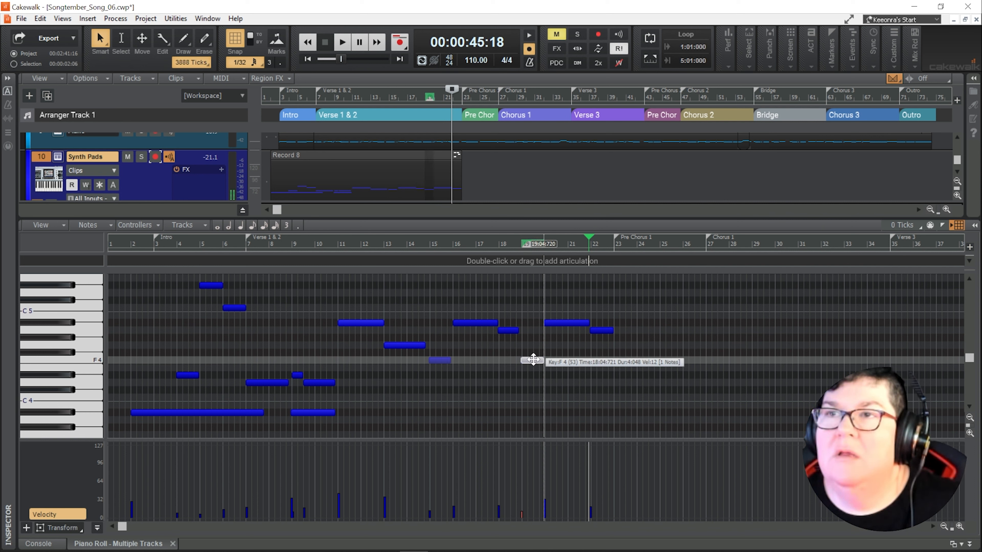
{"action": "left_click", "coordinate": [559, 324]}
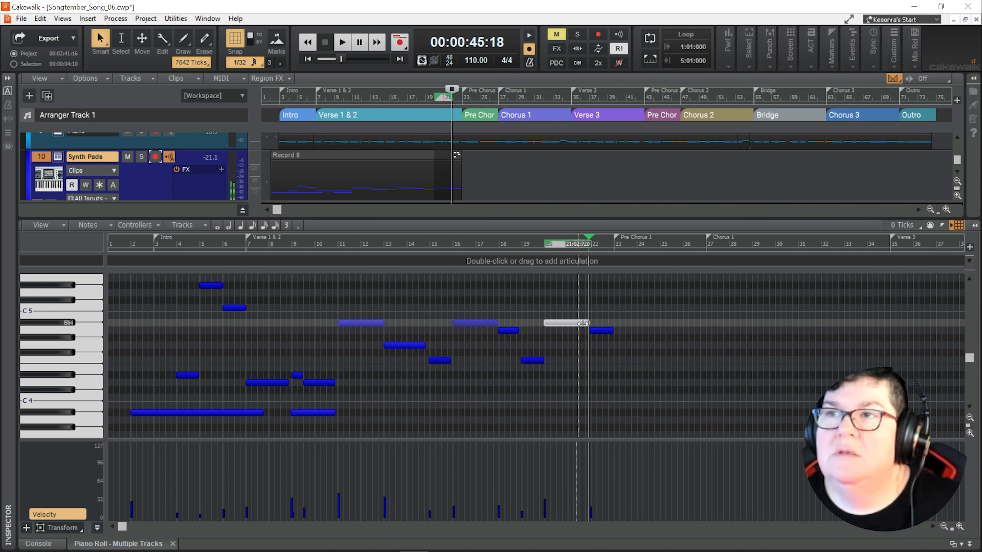
{"action": "left_click", "coordinate": [601, 331]}
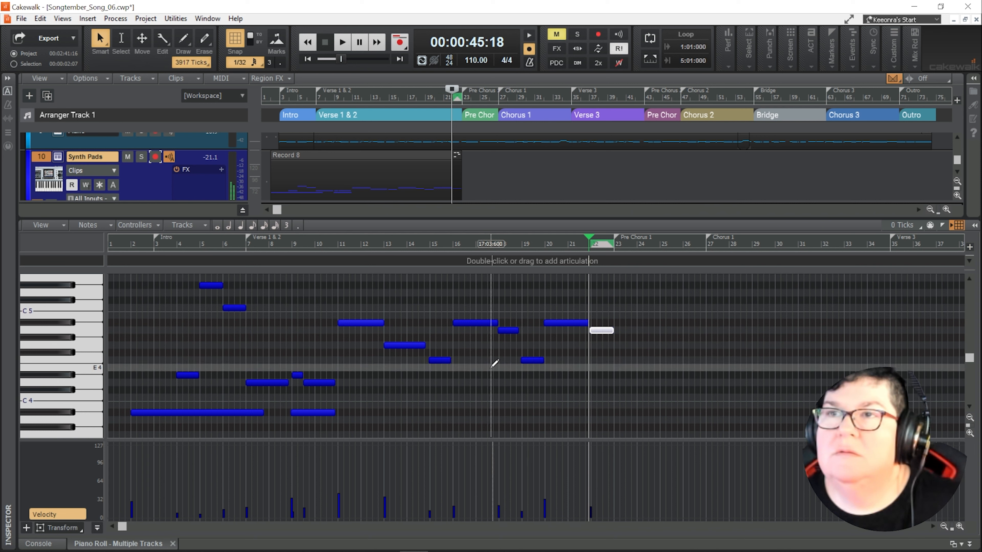
Step: Nudge the F4 note at bar 15 later so it starts on the bar line, and play back from bar 15
{"action": "left_click", "coordinate": [435, 361]}
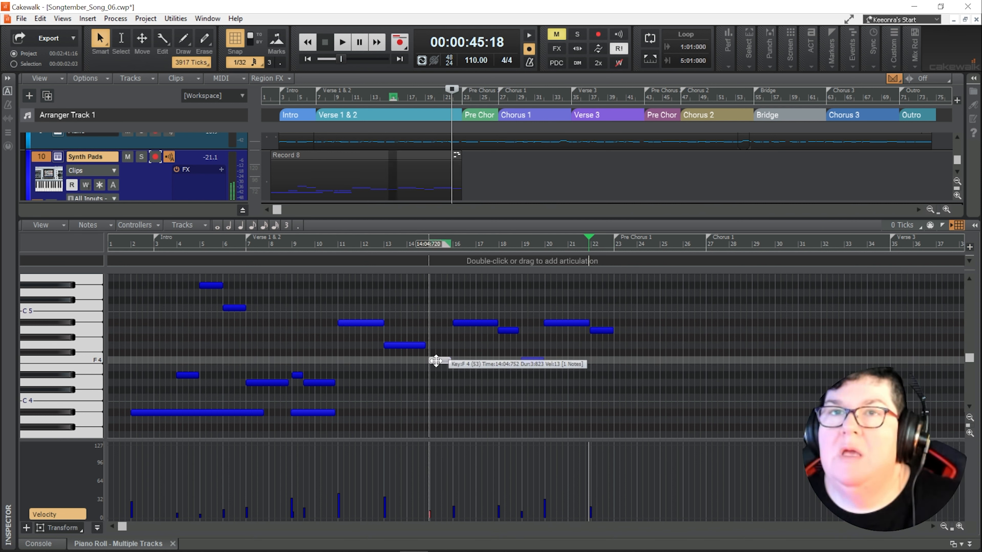
{"action": "left_click", "coordinate": [435, 360]}
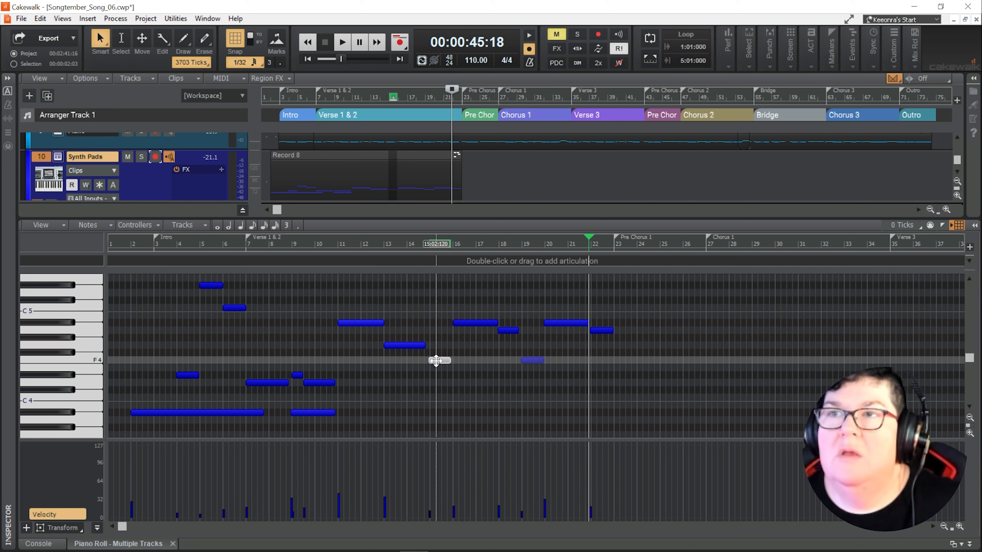
{"action": "left_click_drag", "start_coordinate": [522, 360], "coordinate": [440, 360]}
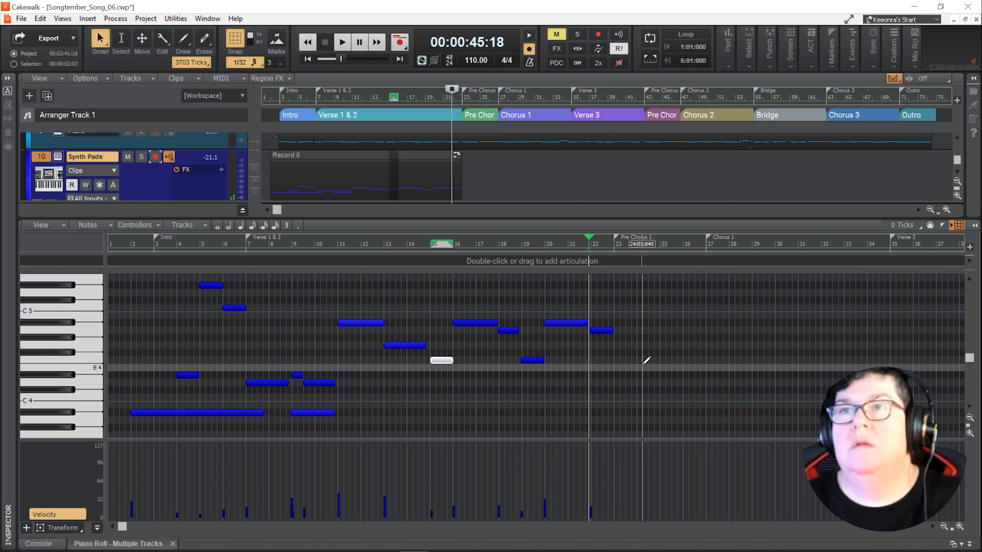
{"action": "left_click", "coordinate": [430, 248]}
{"action": "key", "text": "space"}
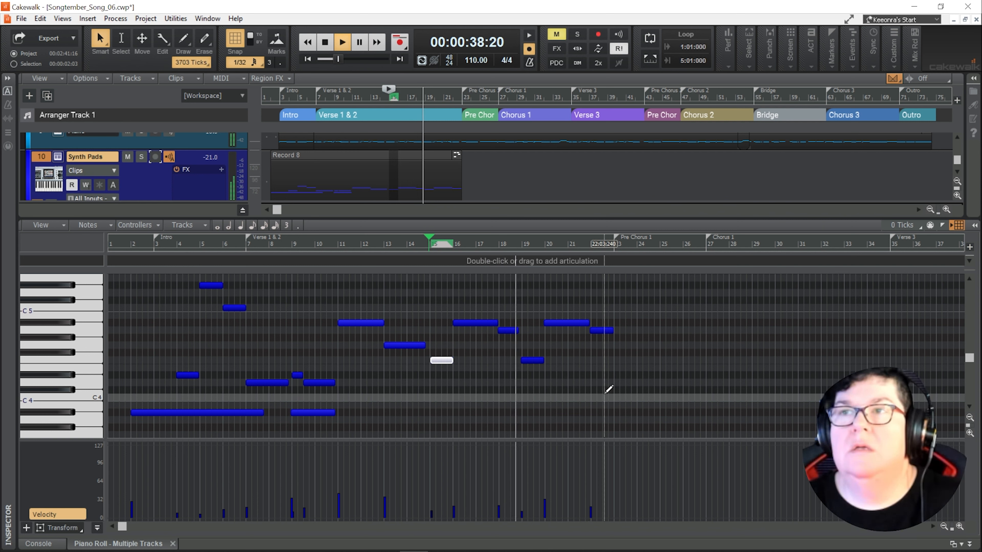
{"action": "key", "text": "space"}
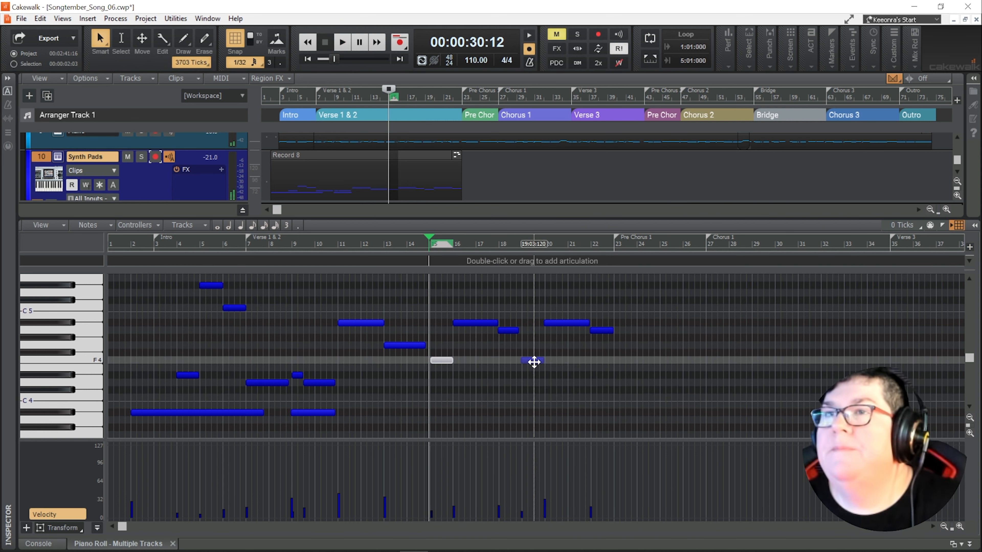
Step: Delete the F4 note at bar 19, extend the F4 note at bar 15 to bar 23, and play back from bar 15
{"action": "left_click", "coordinate": [533, 362]}
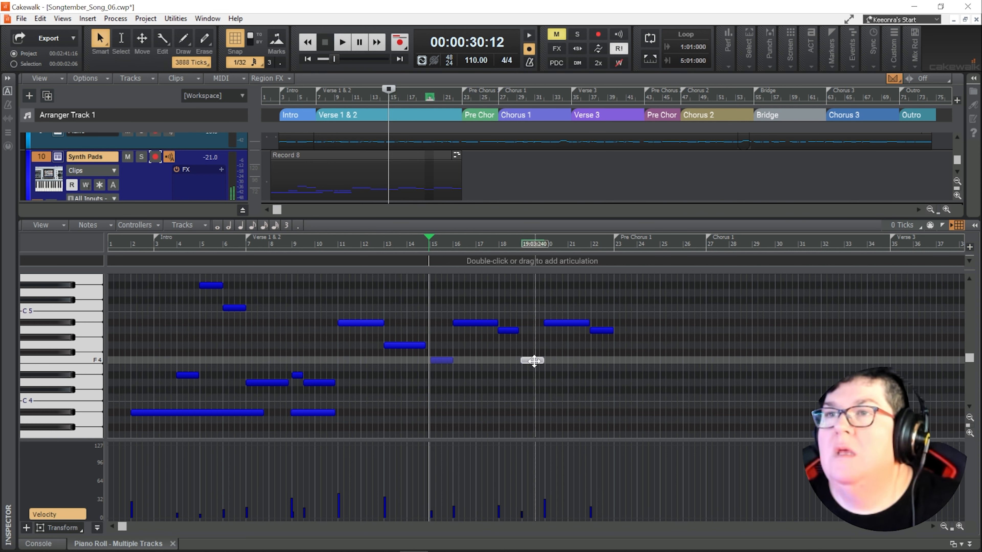
{"action": "key", "text": "Delete"}
{"action": "left_click_drag", "start_coordinate": [450, 360], "coordinate": [613, 356]}
{"action": "key", "text": "space"}
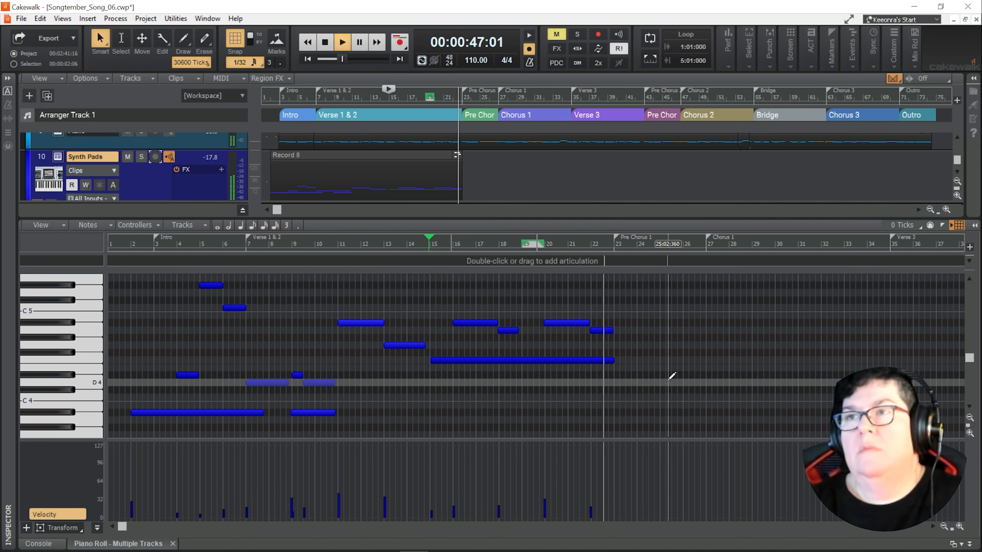
{"action": "key", "text": "space"}
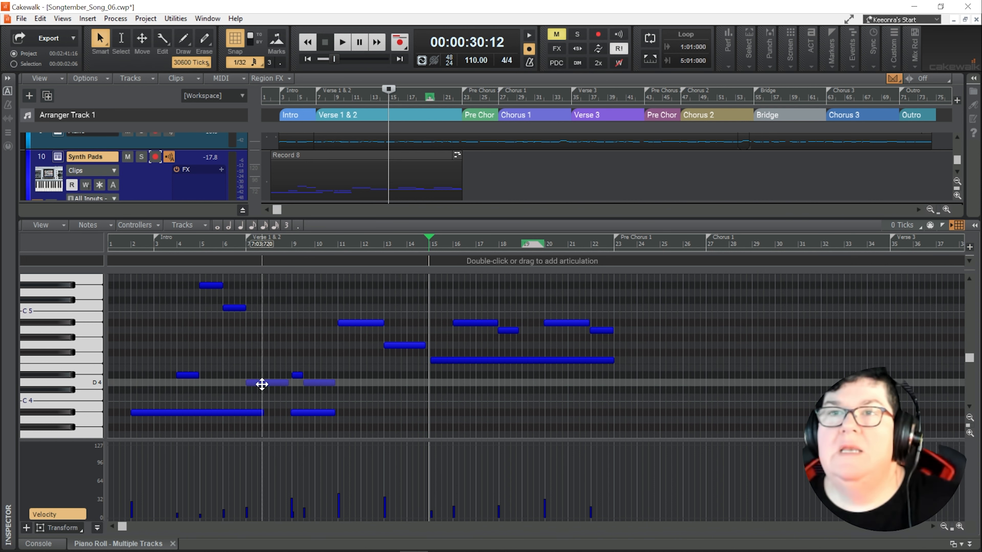
Step: Play back the part from the start of Verse 1 & 2 at bar 7 to past bar 11
{"action": "left_click", "coordinate": [248, 253]}
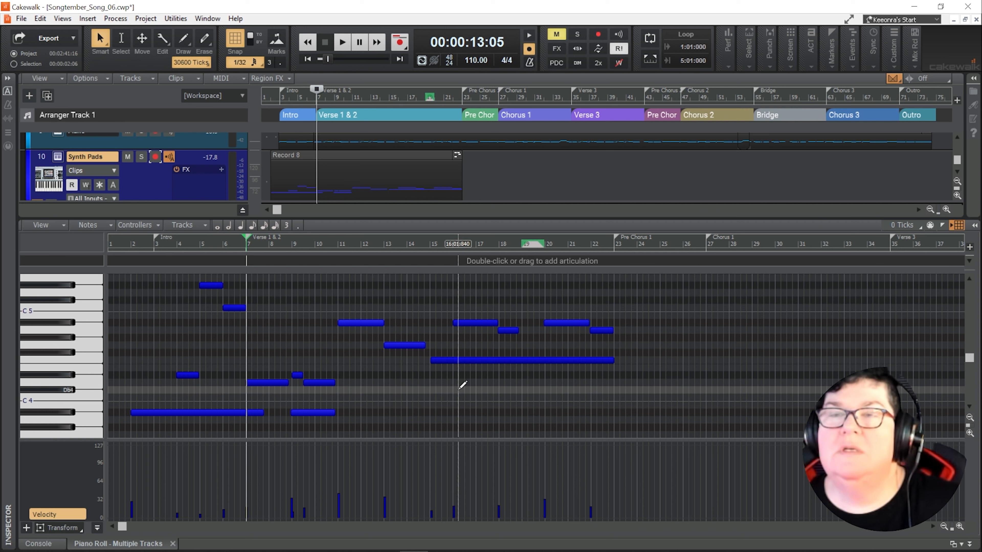
{"action": "key", "text": "space"}
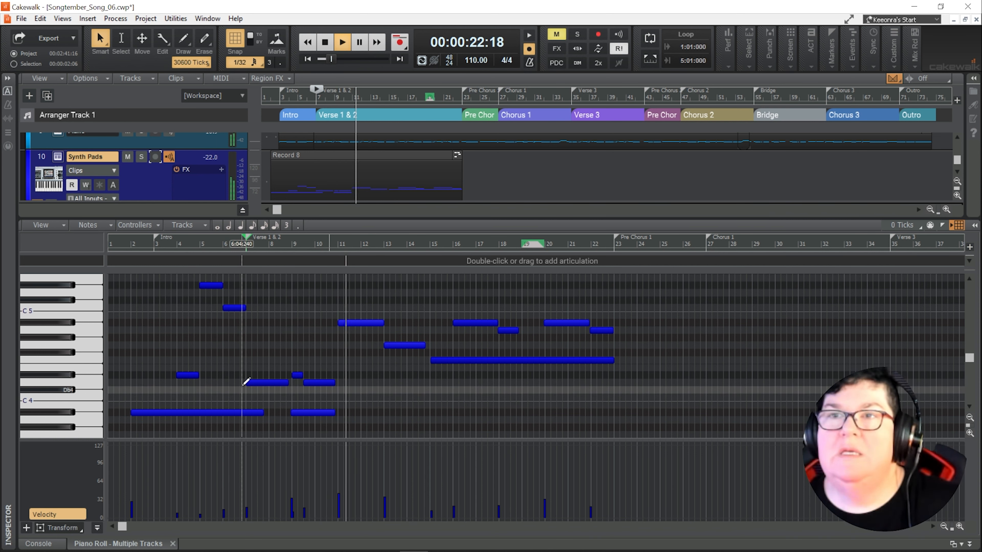
{"action": "key", "text": "space"}
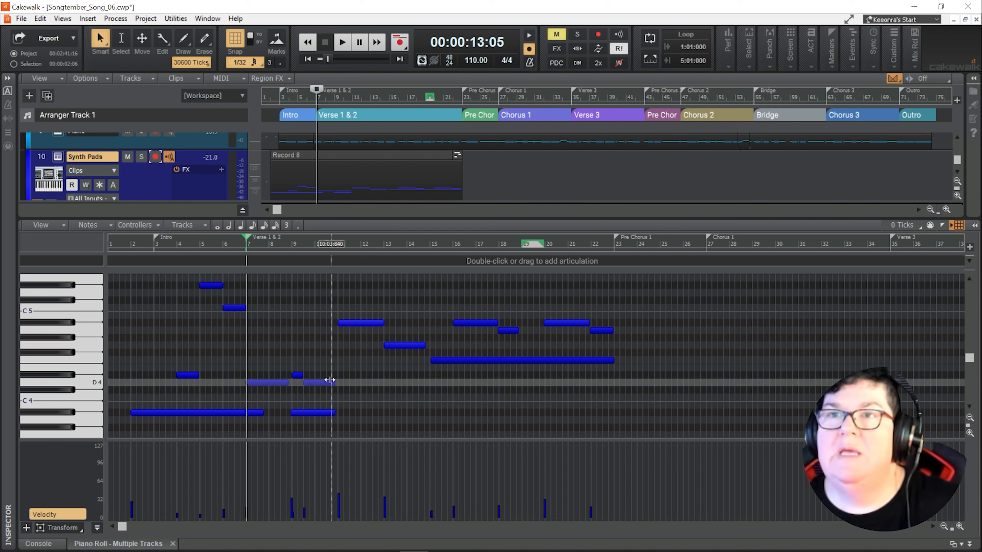
Step: Audition the short Eb4 note and the D4 note at bar 9, and play back the part from bar 7
{"action": "left_click", "coordinate": [297, 375]}
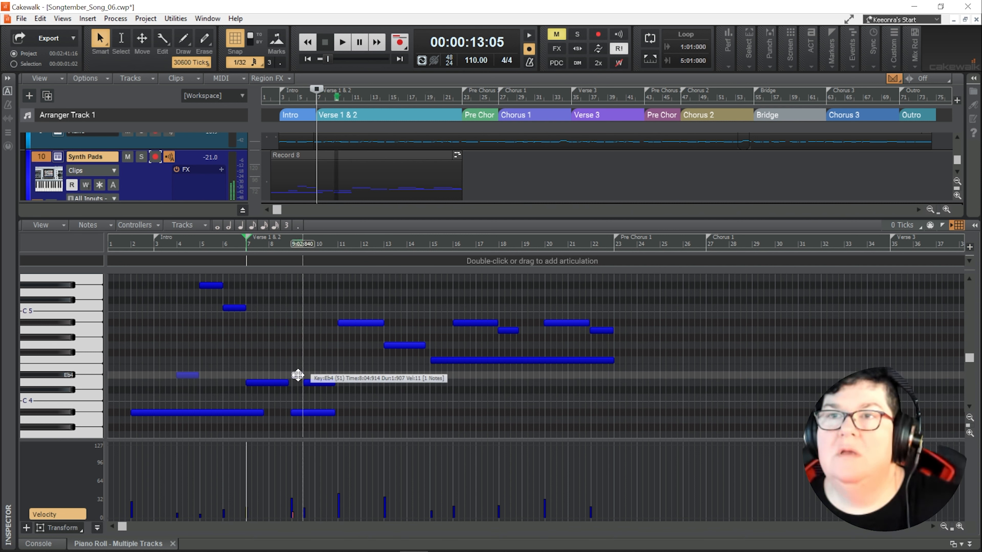
{"action": "left_click", "coordinate": [316, 384]}
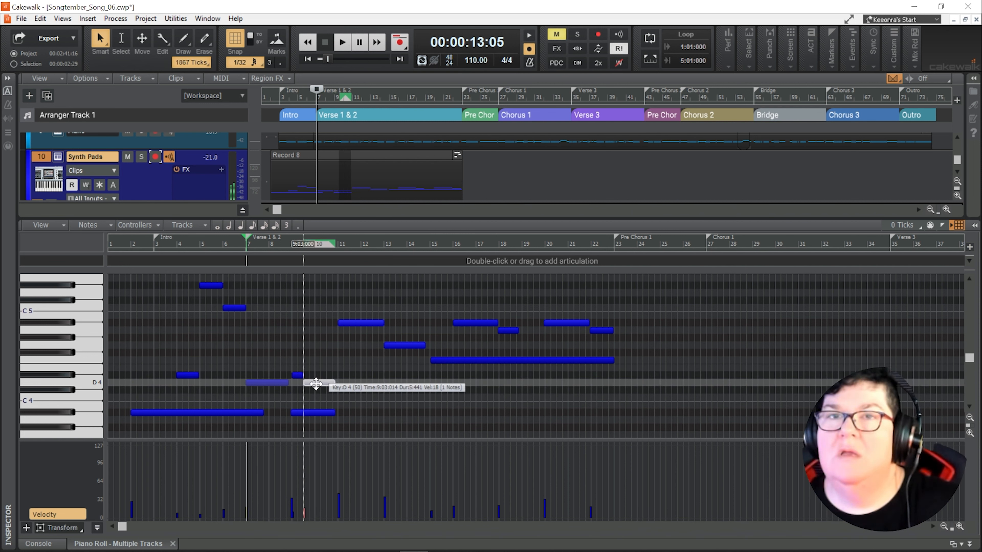
{"action": "left_click", "coordinate": [297, 375]}
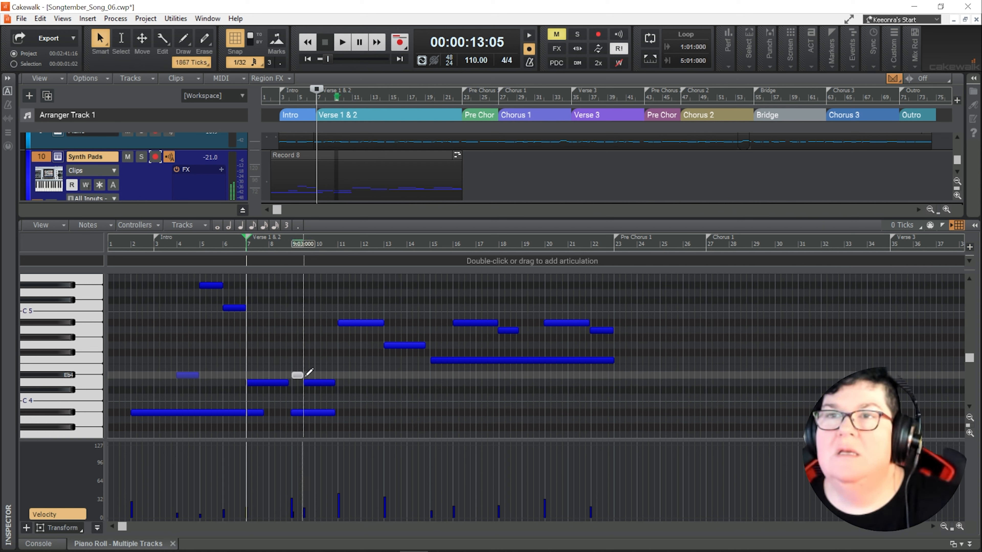
{"action": "left_click", "coordinate": [314, 383]}
{"action": "key", "text": "space"}
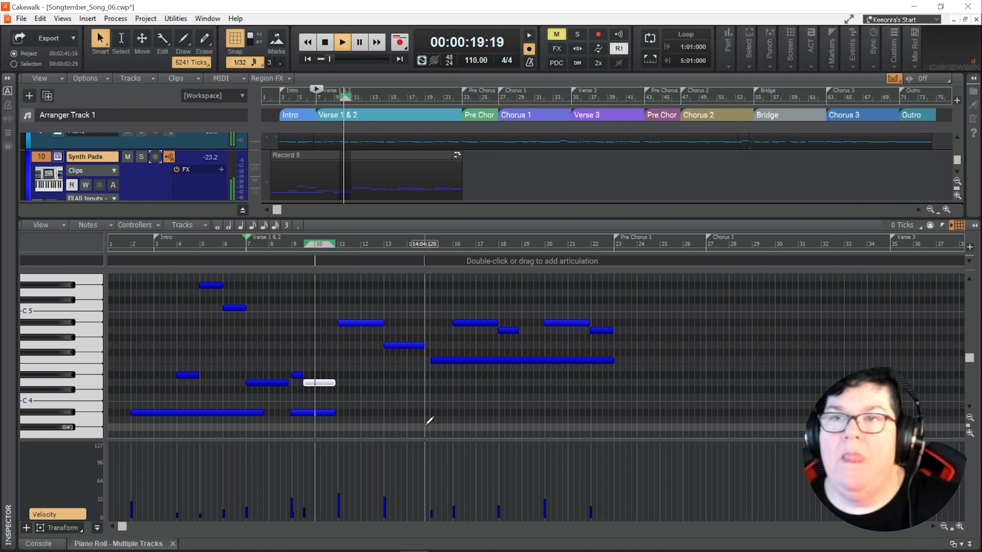
{"action": "key", "text": "space"}
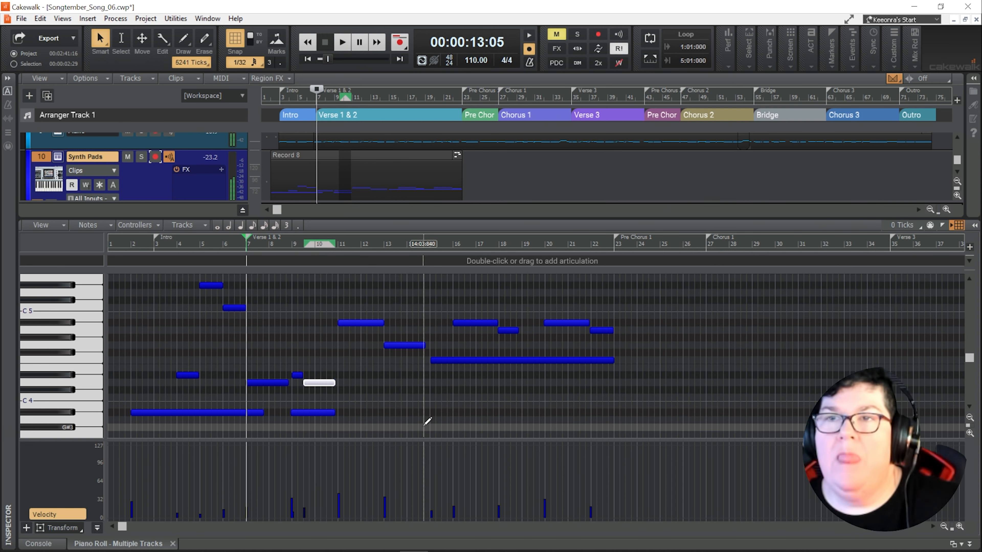
Step: Delete the Eb4 and D4 notes at bar 9, and extend the D4 note at bar 7 to bar 23
{"action": "left_click", "coordinate": [296, 377]}
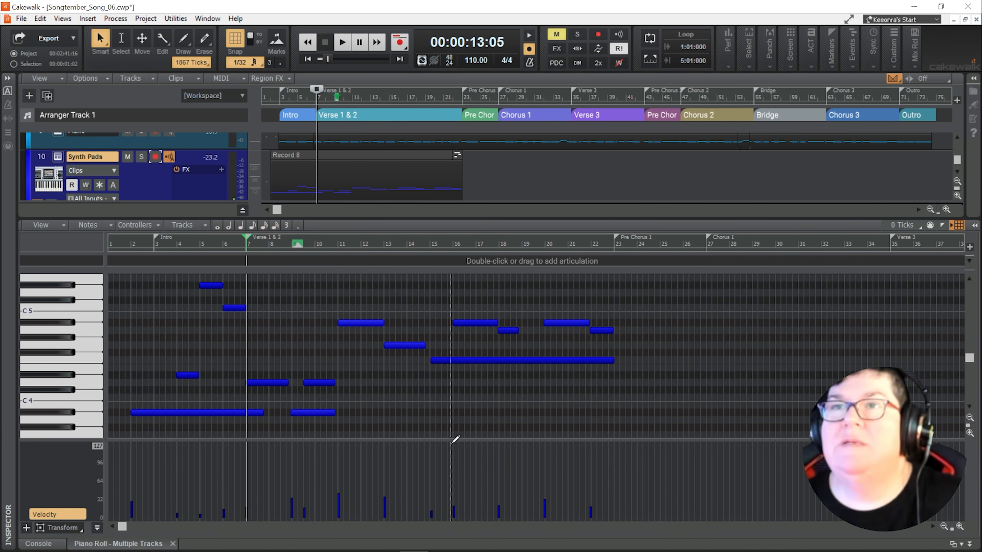
{"action": "left_click", "coordinate": [319, 383]}
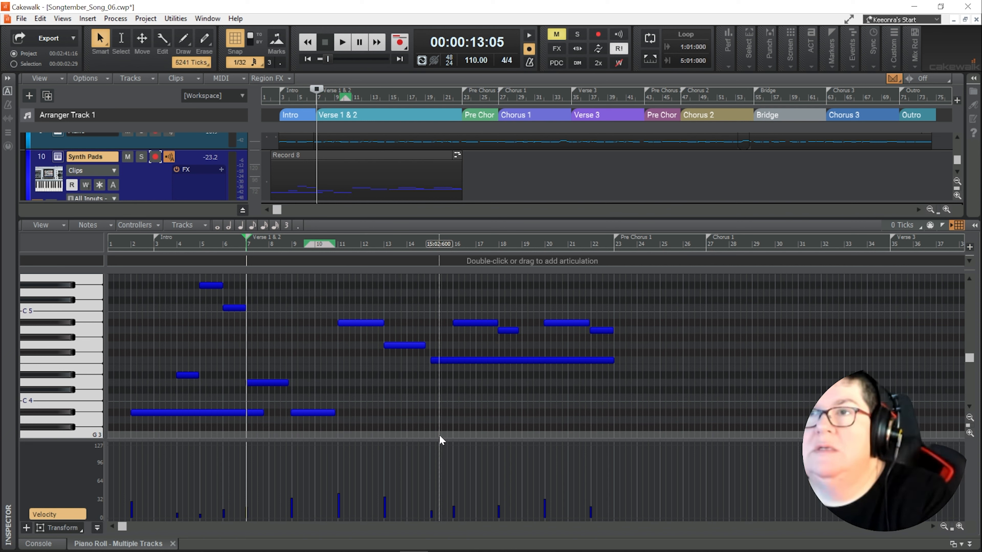
{"action": "left_click_drag", "start_coordinate": [289, 383], "coordinate": [619, 384]}
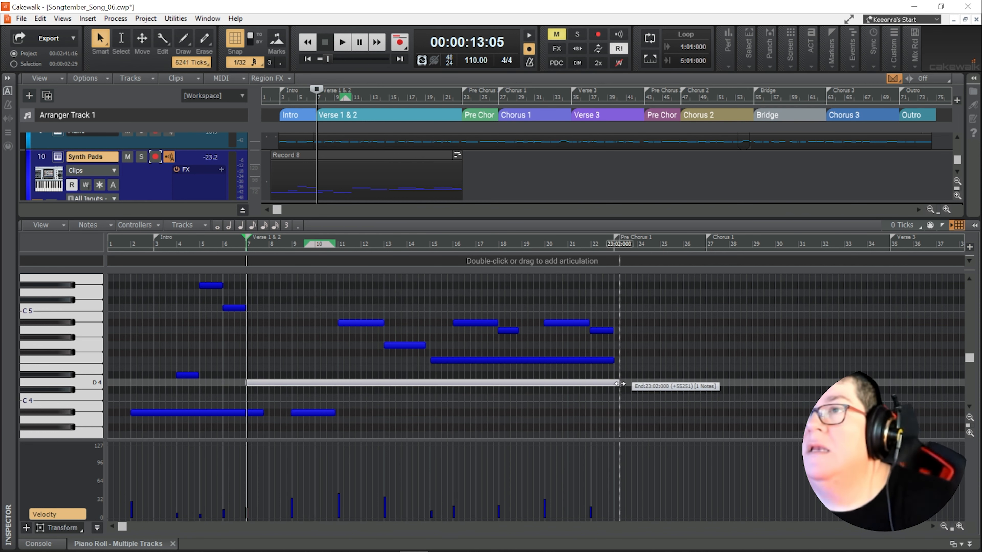
{"action": "left_click_drag", "start_coordinate": [614, 384], "coordinate": [615, 384]}
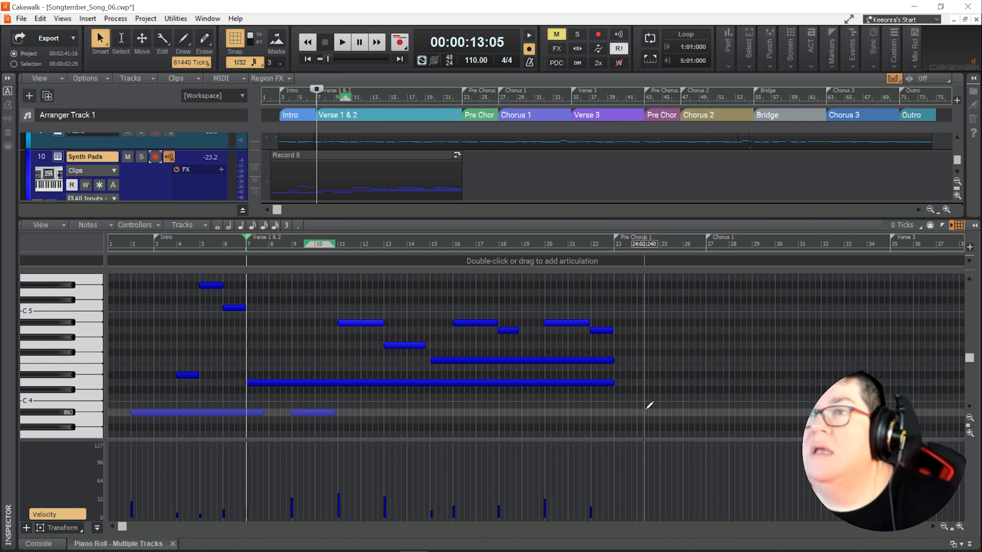
Step: Extend the start of the F4 note at bar 15 back to bar 7, and play back from just before bar 11
{"action": "left_click", "coordinate": [435, 360]}
{"action": "left_click_drag", "start_coordinate": [433, 359], "coordinate": [247, 362]}
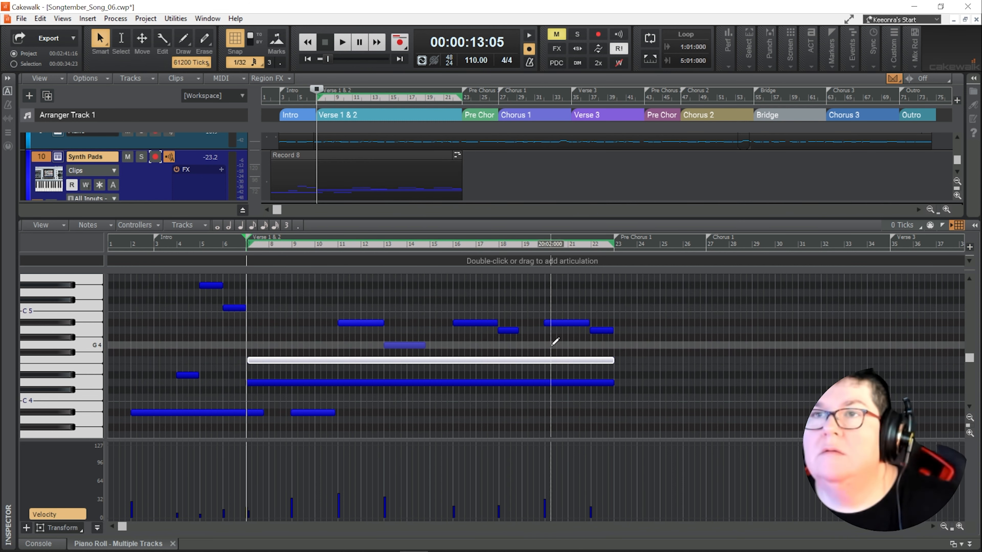
{"action": "left_click", "coordinate": [335, 274]}
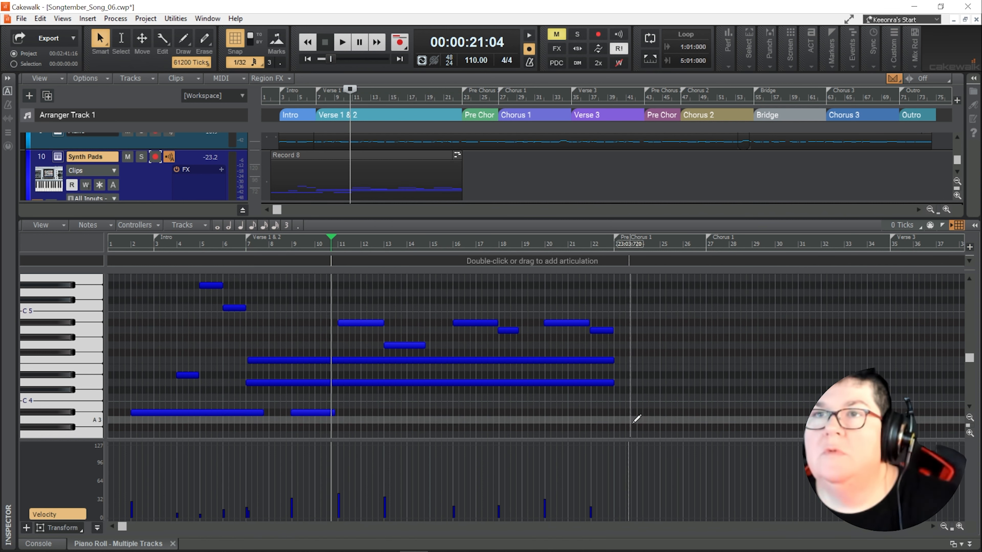
{"action": "key", "text": "space"}
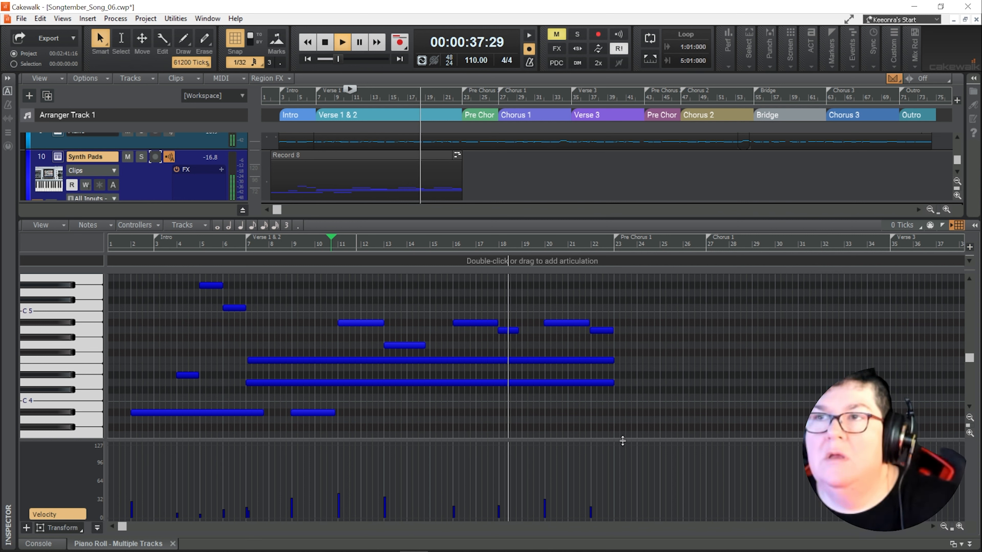
{"action": "key", "text": "space"}
Step: Delete the G4 note at bar 13 and the Bb4 note at bar 11
{"action": "left_click", "coordinate": [409, 346]}
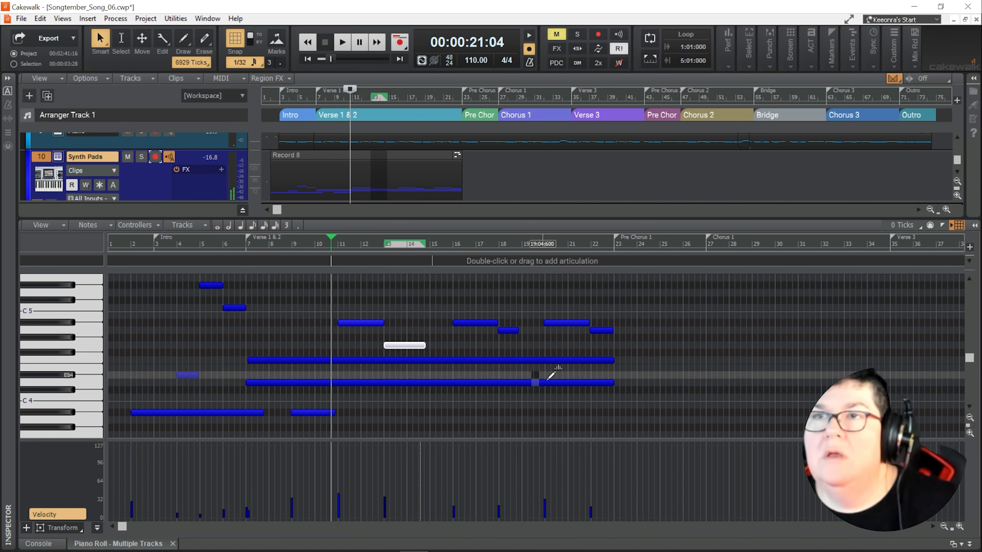
{"action": "key", "text": "Delete"}
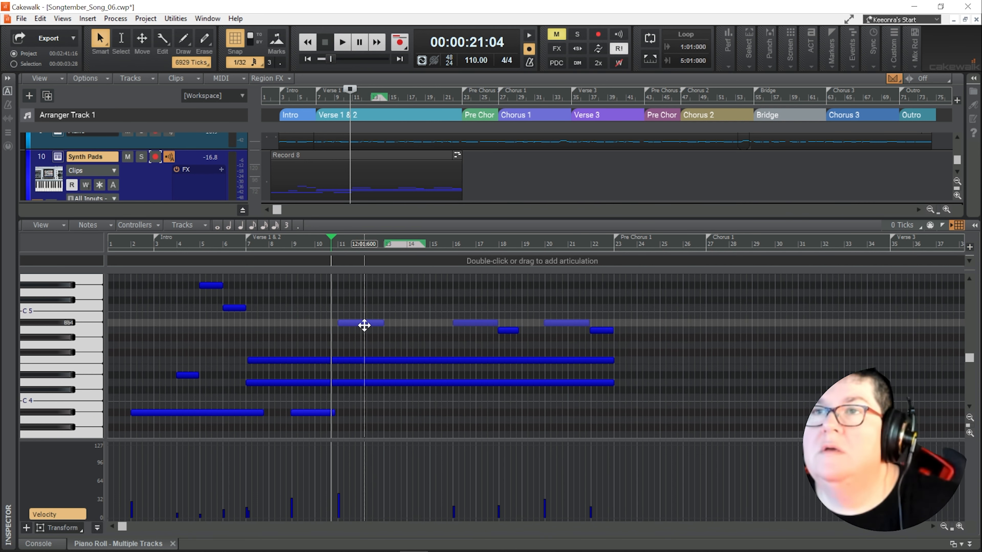
{"action": "left_click", "coordinate": [364, 325]}
{"action": "key", "text": "Delete"}
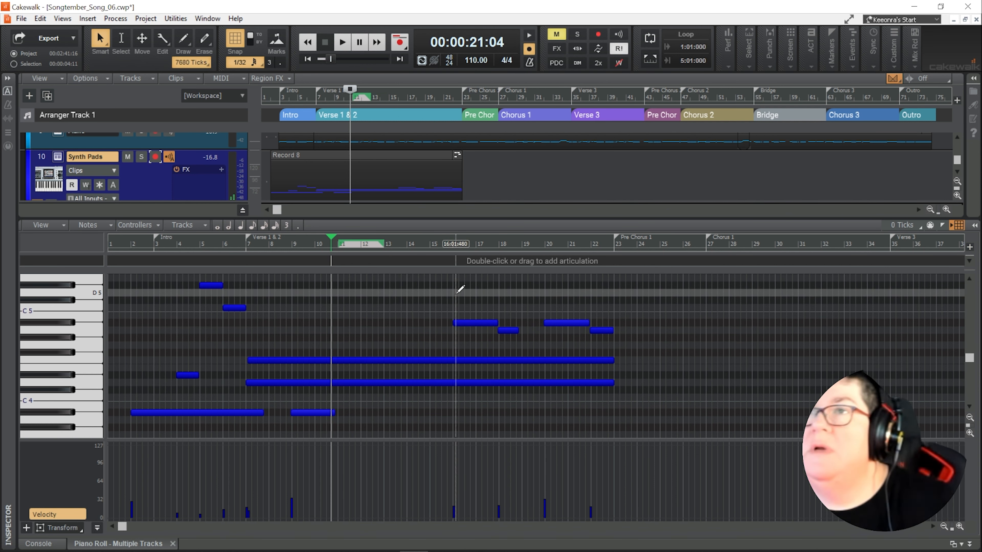
Step: Copy the Bb4 and A4 notes from bars 16 to 22 and paste them at the start of Verse 1 & 2
{"action": "left_click_drag", "start_coordinate": [459, 289], "coordinate": [625, 335]}
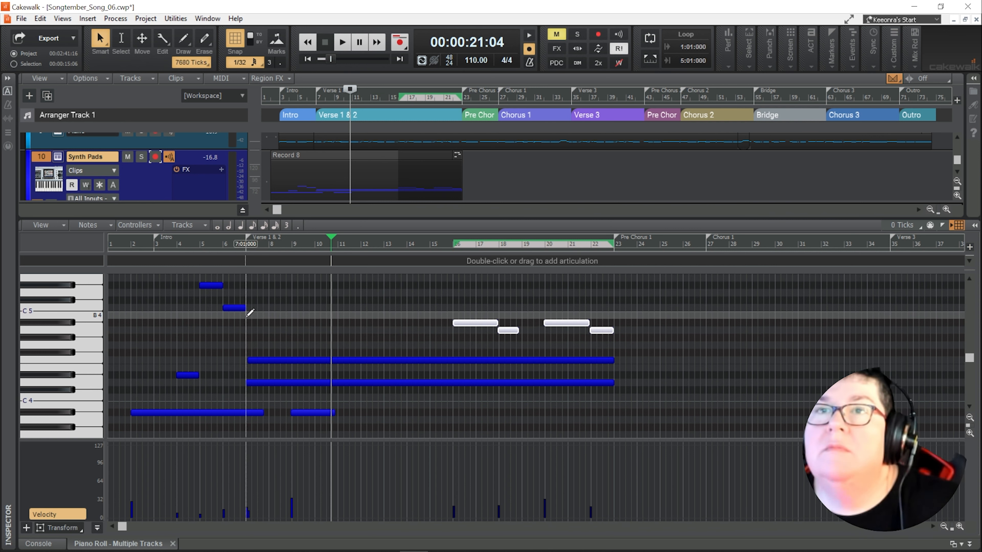
{"action": "left_click", "coordinate": [252, 323]}
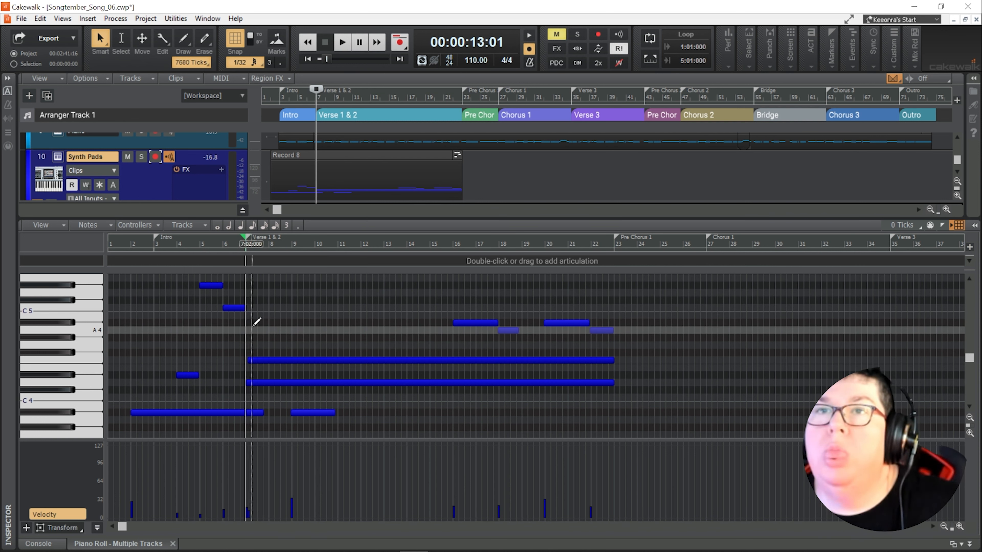
{"action": "key", "text": "ctrl+v"}
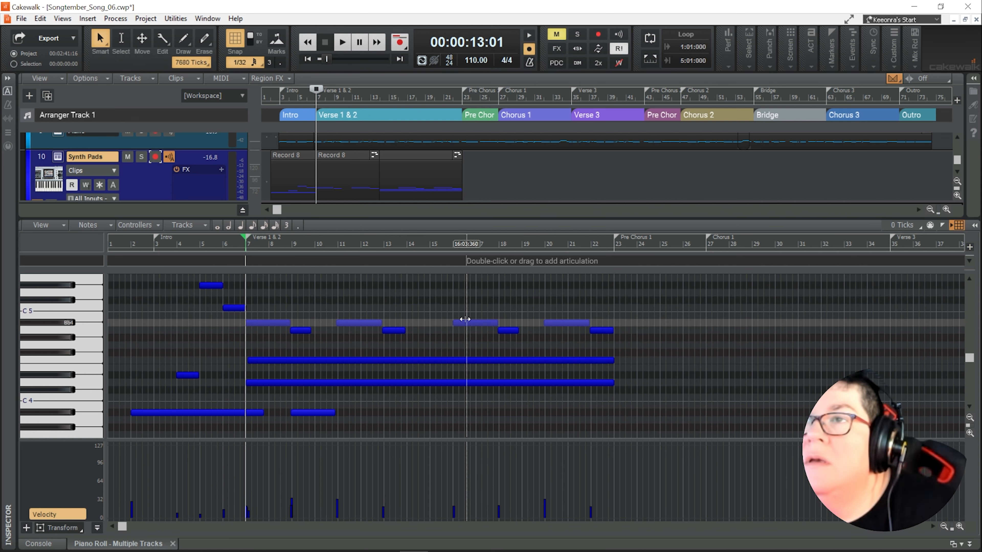
Step: Move the pasted Bb4 and A4 notes one bar later so they start at bar 8, and clear the selection
{"action": "left_click_drag", "start_coordinate": [276, 310], "coordinate": [421, 342]}
{"action": "left_click_drag", "start_coordinate": [363, 323], "coordinate": [388, 324]}
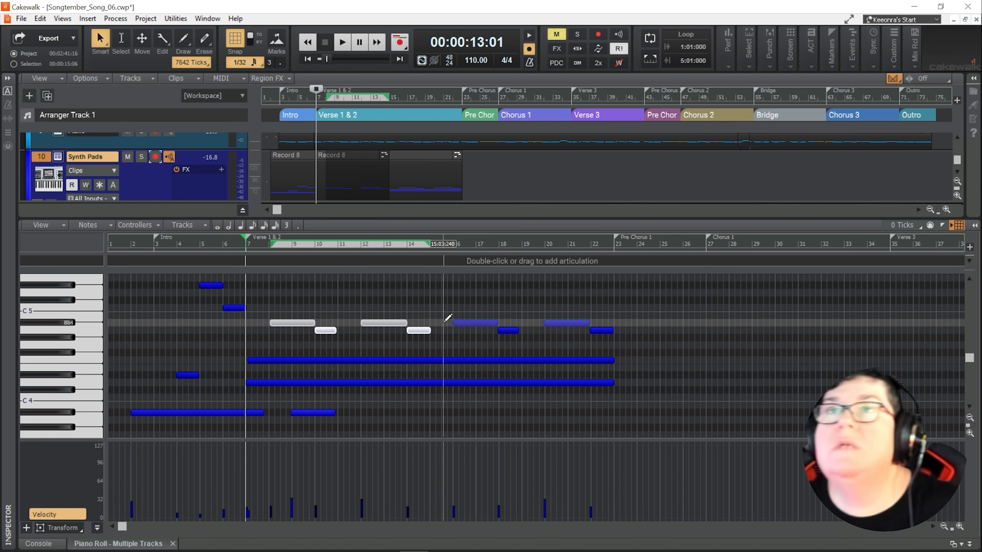
{"action": "left_click", "coordinate": [248, 332]}
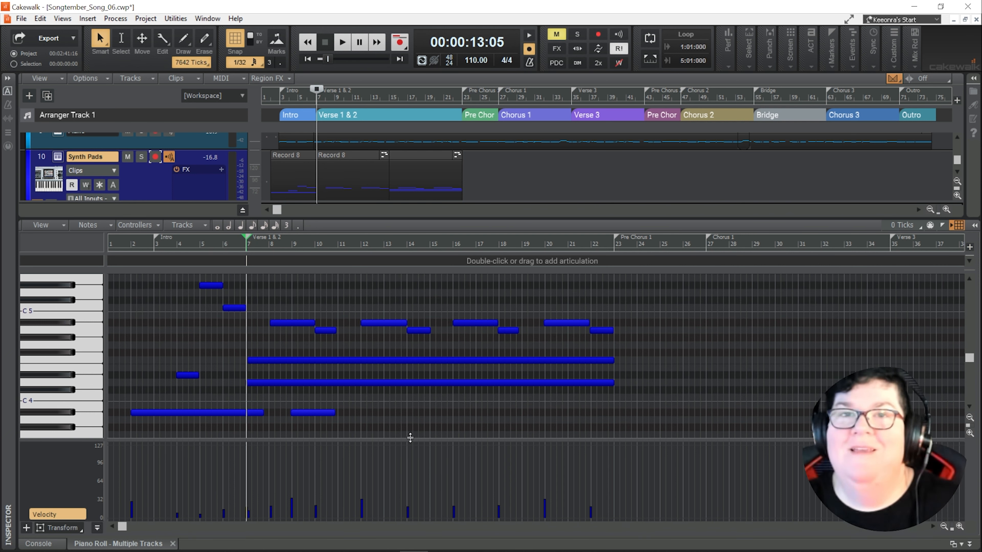
Step: Delete the Bb3 note at bar 9, extend the Bb3 note at bar 2 to bar 23, and play back the verse from bar 7
{"action": "left_click", "coordinate": [319, 412]}
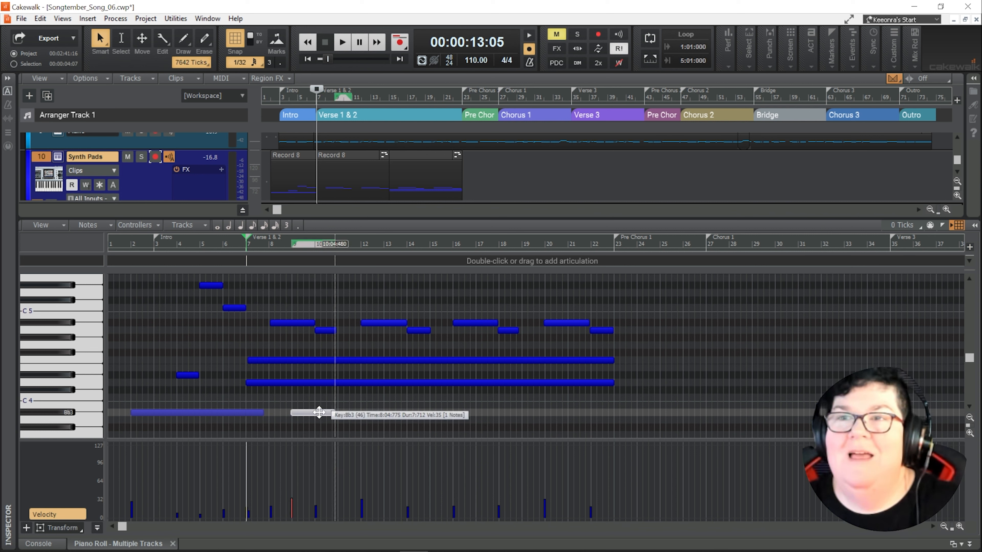
{"action": "left_click_drag", "start_coordinate": [312, 416], "coordinate": [310, 414]}
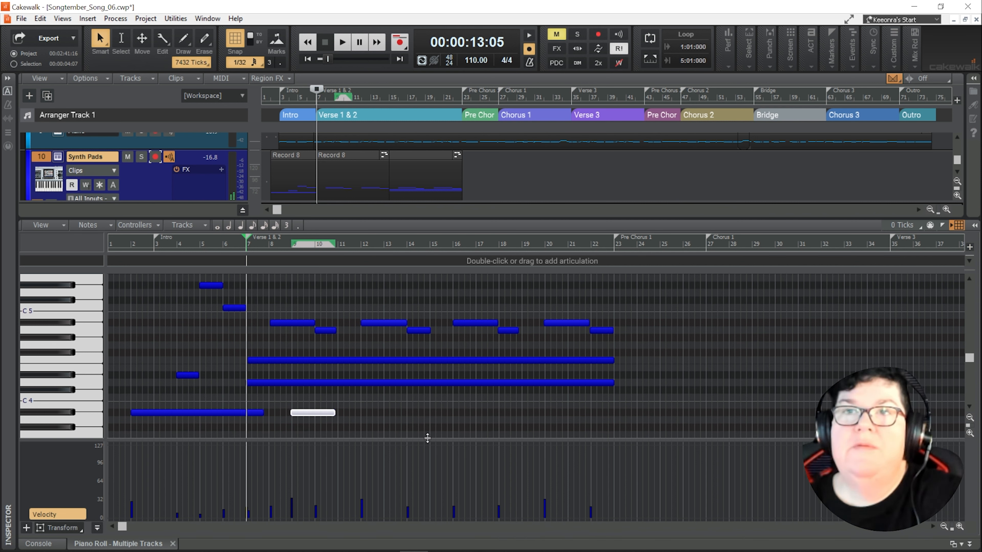
{"action": "key", "text": "Delete"}
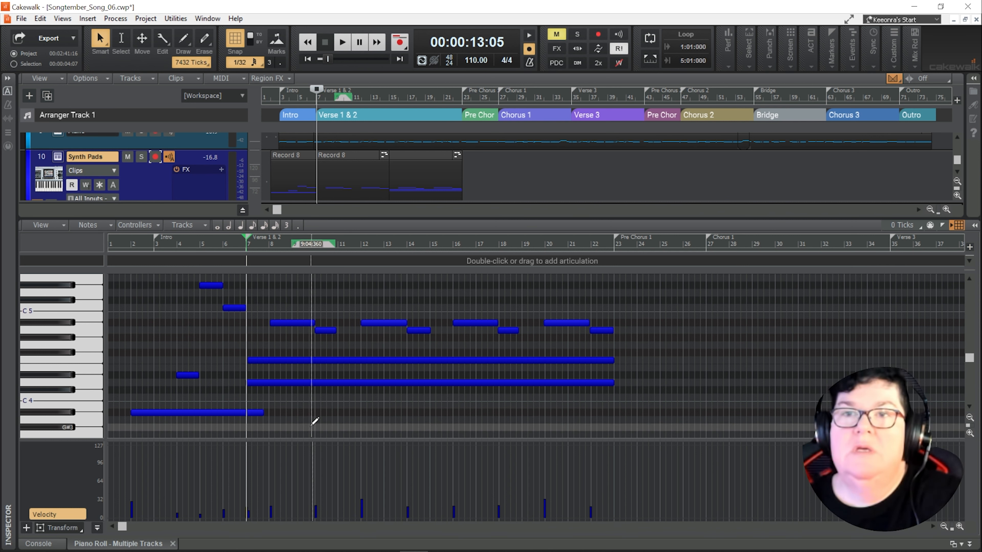
{"action": "left_click_drag", "start_coordinate": [262, 413], "coordinate": [614, 412]}
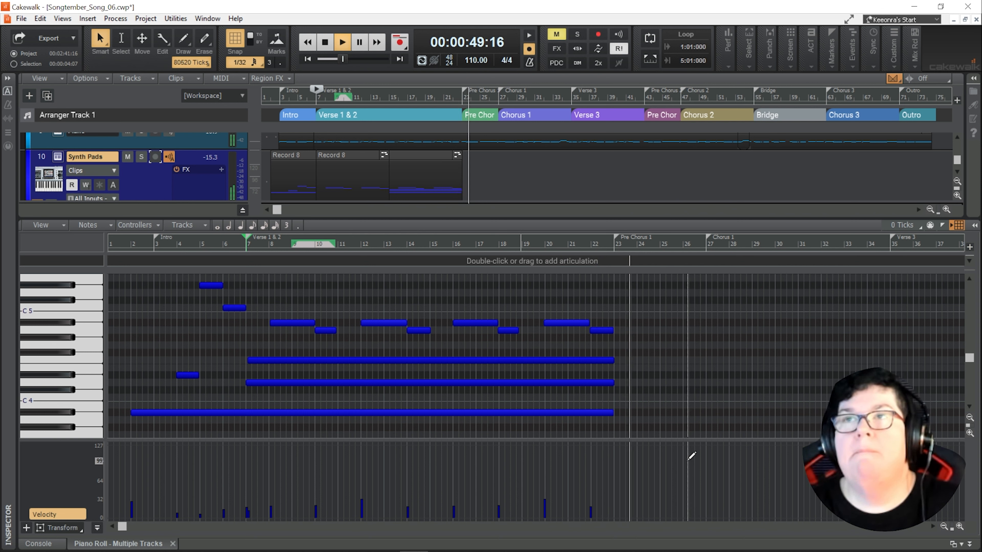
{"action": "key", "text": "space"}
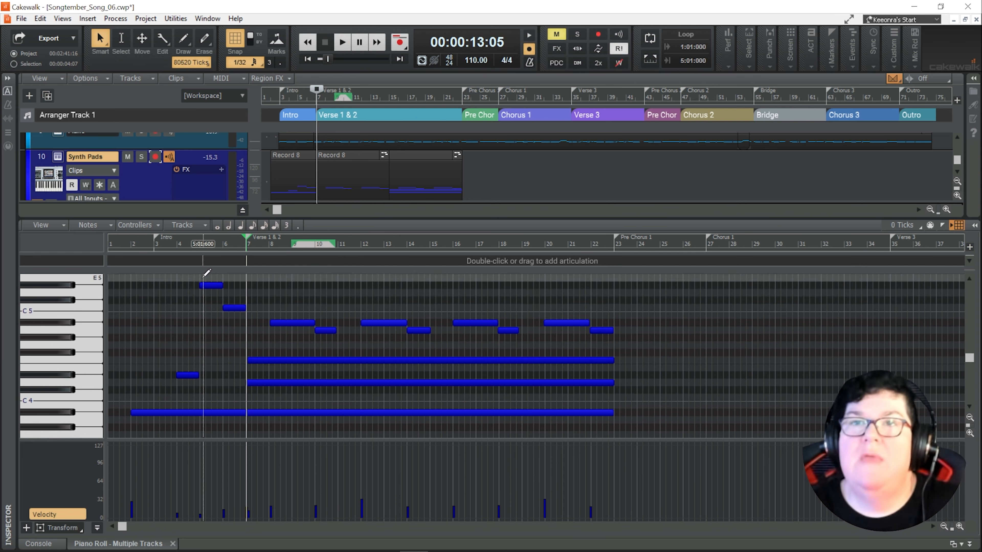
Step: Delete the Eb5 and C5 notes at bars 5 and 6 and the Eb4 note at bar 4 in the intro
{"action": "scroll", "coordinate": [213, 319], "scroll_direction": "up", "scroll_amount": 1}
{"action": "left_click_drag", "start_coordinate": [199, 276], "coordinate": [251, 324]}
{"action": "key", "text": "Delete"}
{"action": "left_click_drag", "start_coordinate": [176, 367], "coordinate": [211, 390]}
{"action": "key", "text": "Delete"}
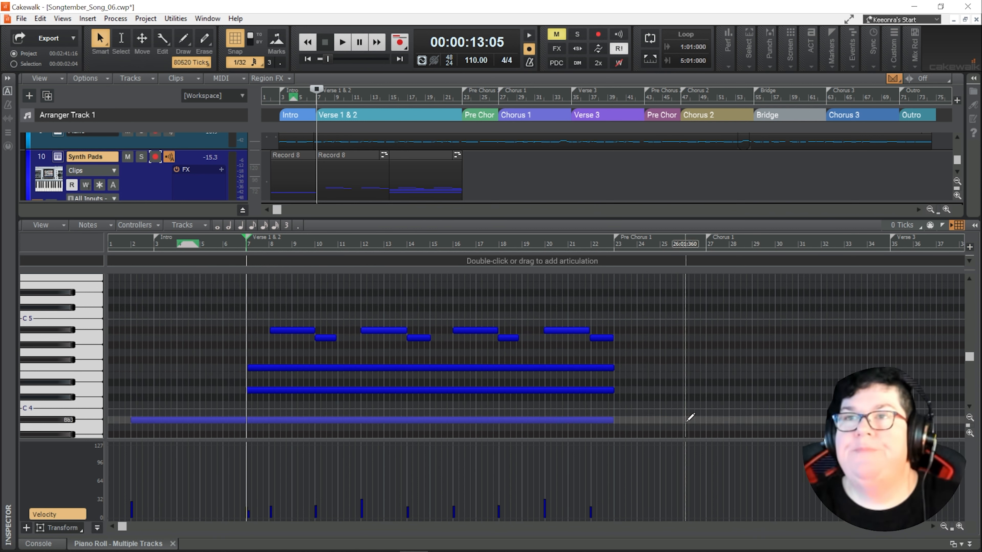
Step: Save the project as a new version named Songtember_Song_07.cwp
{"action": "scroll", "coordinate": [690, 412], "scroll_direction": "down", "scroll_amount": 5}
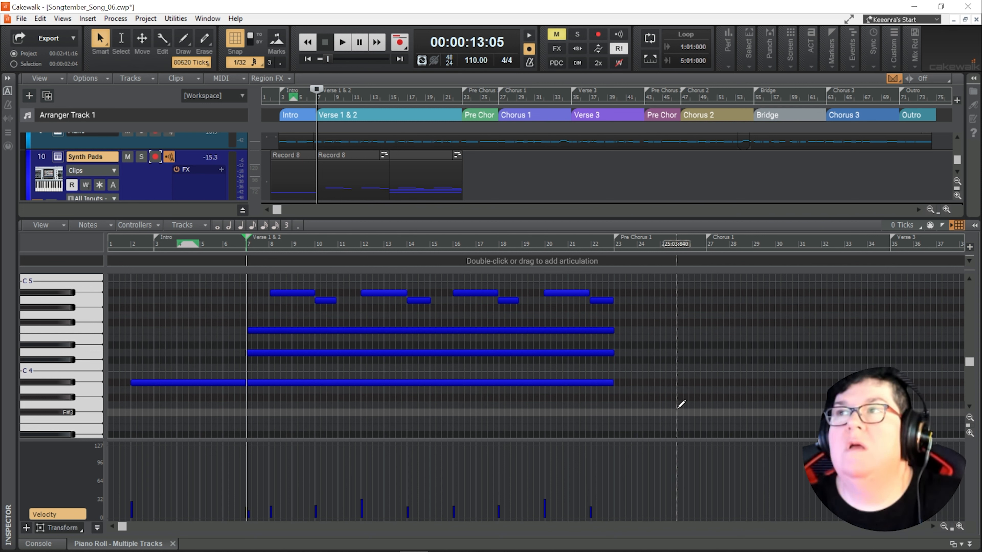
{"action": "scroll", "coordinate": [680, 402], "scroll_direction": "up", "scroll_amount": 1}
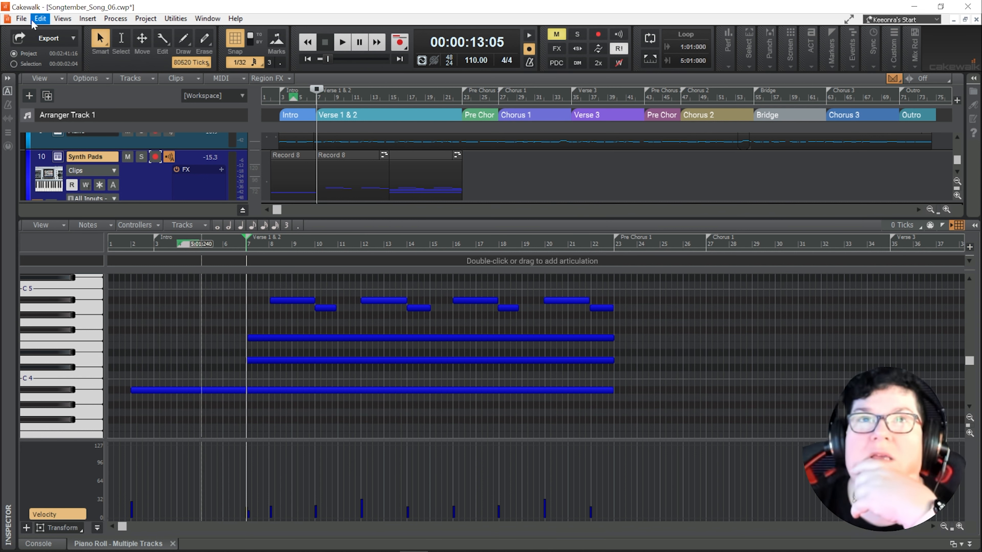
{"action": "left_click", "coordinate": [24, 20]}
{"action": "left_click", "coordinate": [44, 108]}
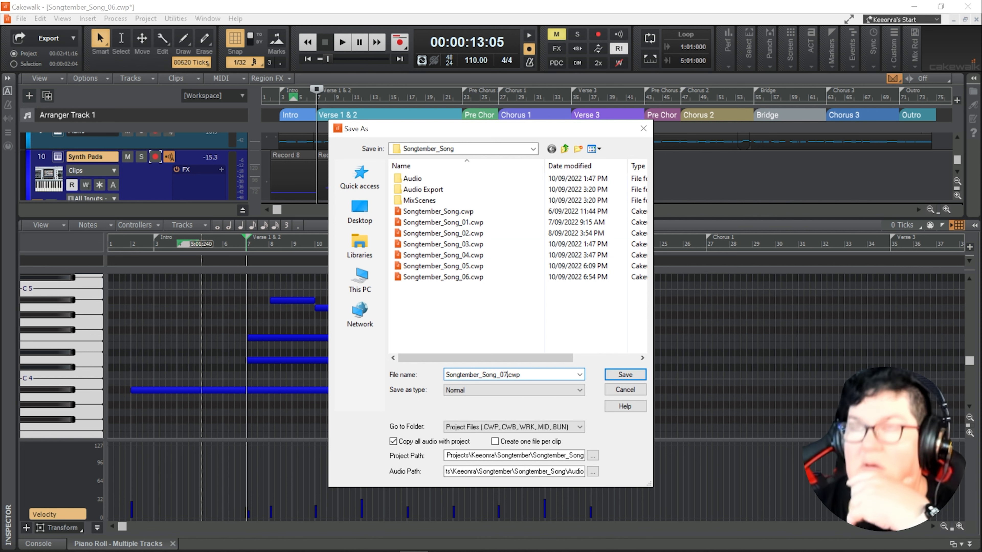
{"action": "left_click", "coordinate": [623, 377]}
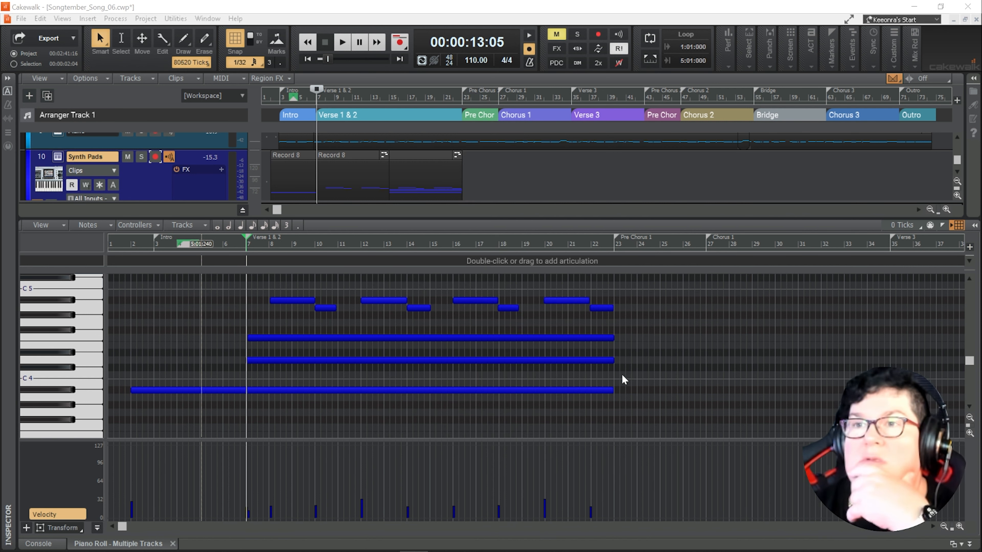
Step: Copy all the Synth Pads notes up to bar 23 and paste them at the start of Verse 3 at bar 35
{"action": "left_click", "coordinate": [556, 233]}
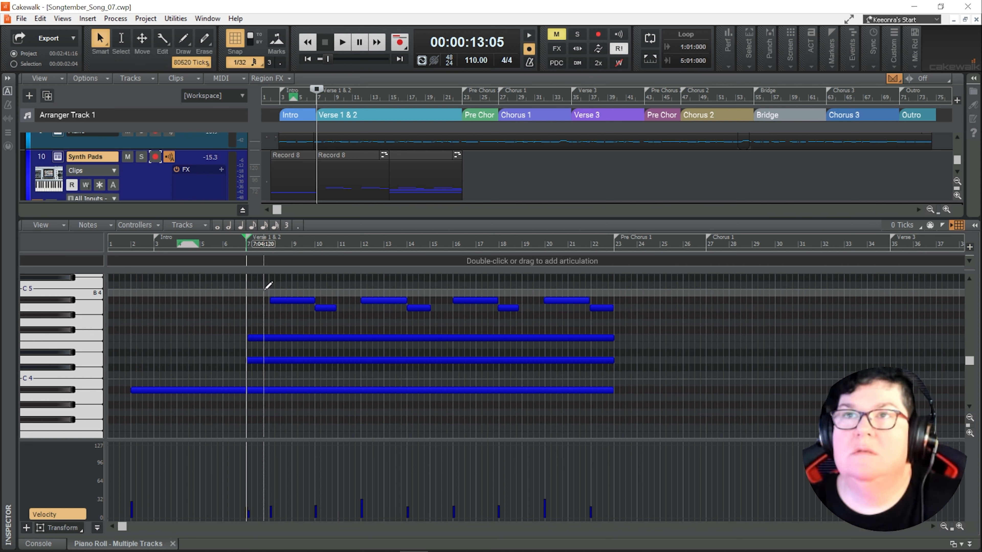
{"action": "left_click_drag", "start_coordinate": [258, 290], "coordinate": [666, 427]}
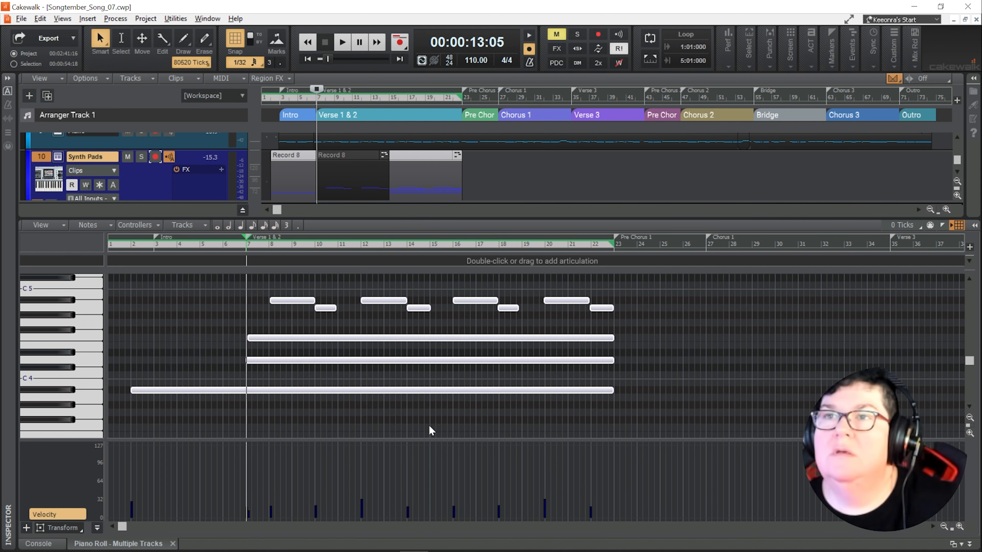
{"action": "scroll", "coordinate": [467, 365], "scroll_direction": "up", "scroll_amount": 3}
{"action": "scroll", "coordinate": [468, 364], "scroll_direction": "down", "scroll_amount": 8}
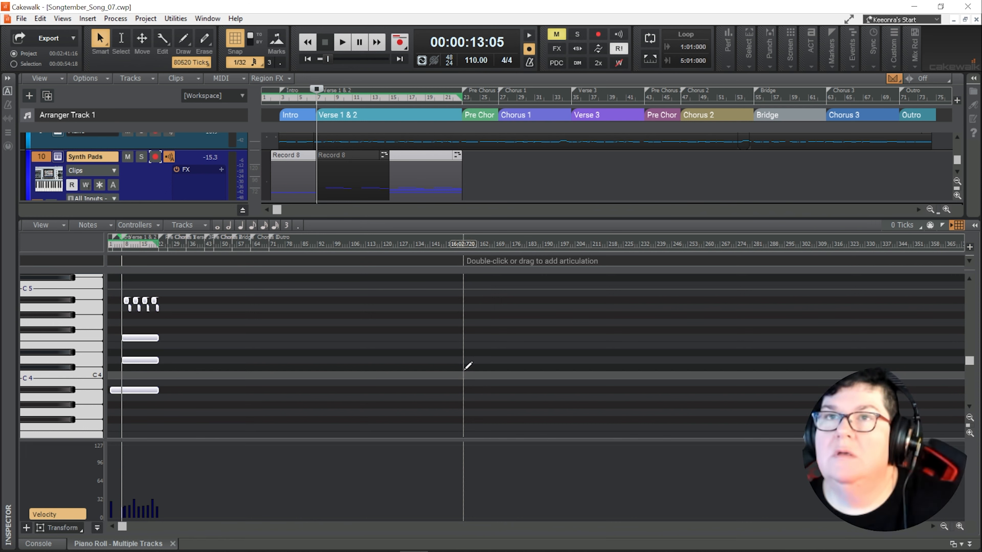
{"action": "scroll", "coordinate": [468, 365], "scroll_direction": "up", "scroll_amount": 8}
{"action": "left_click_drag", "start_coordinate": [923, 527], "coordinate": [388, 545]}
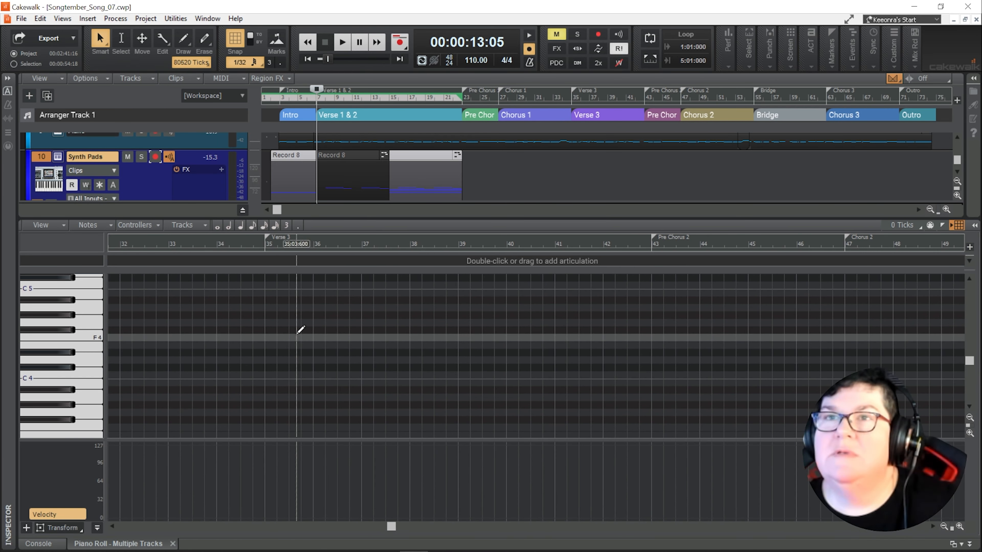
{"action": "left_click", "coordinate": [265, 332]}
{"action": "key", "text": "ctrl+v"}
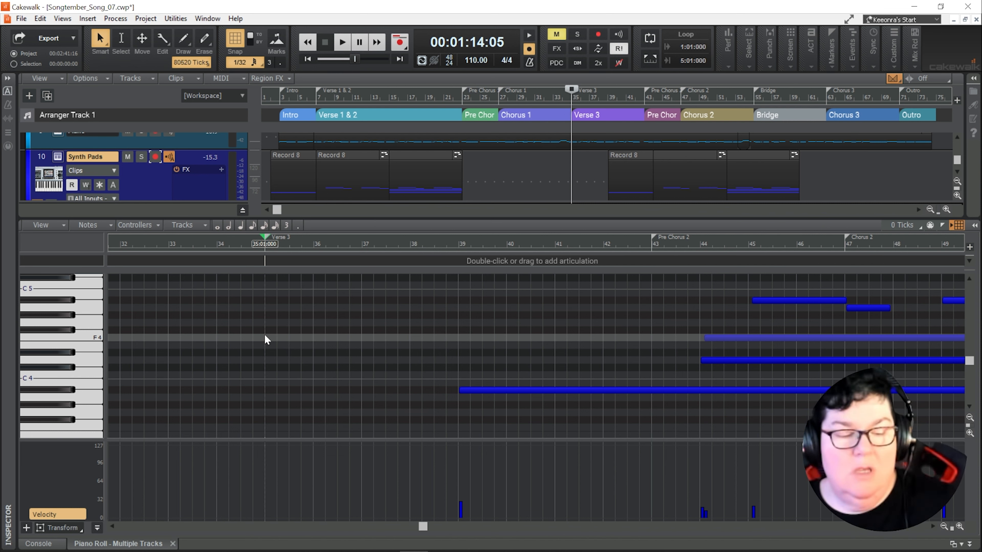
Step: Undo the misplaced paste and paste a fresh copy of the Synth Pads notes up to bar 23 at the start of Verse 3, bar 35
{"action": "key", "text": "ctrl+z"}
{"action": "left_click_drag", "start_coordinate": [423, 528], "coordinate": [229, 529]}
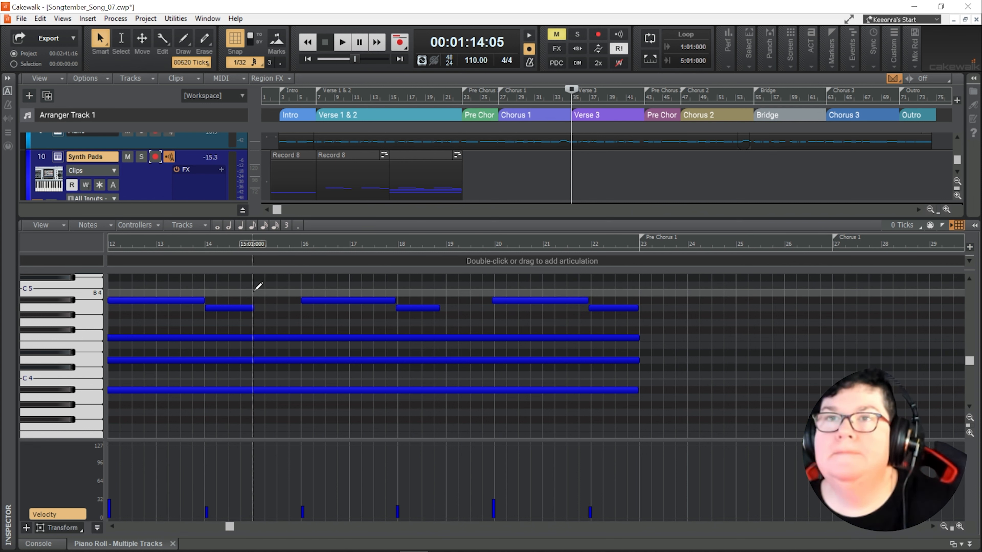
{"action": "left_click_drag", "start_coordinate": [283, 292], "coordinate": [556, 345]}
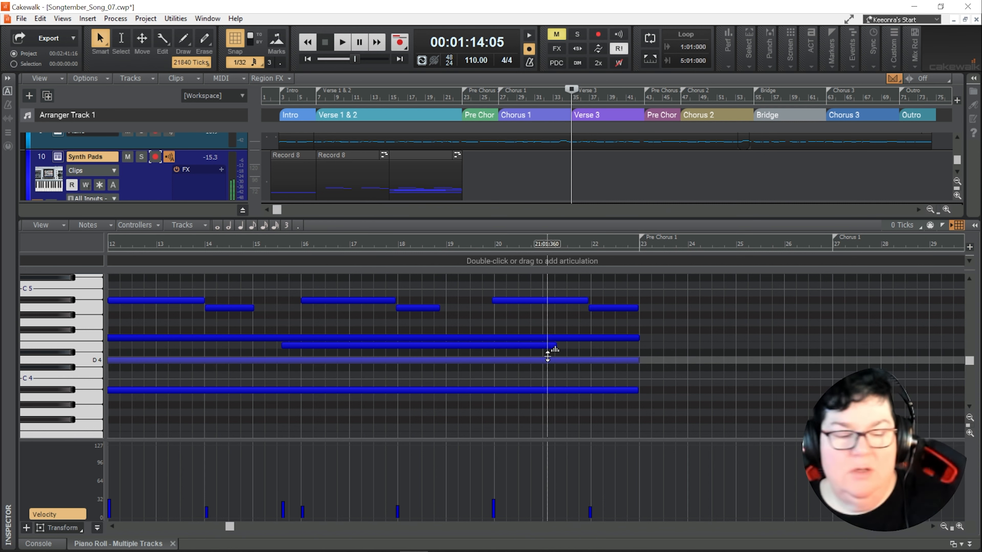
{"action": "key", "text": "ctrl+z"}
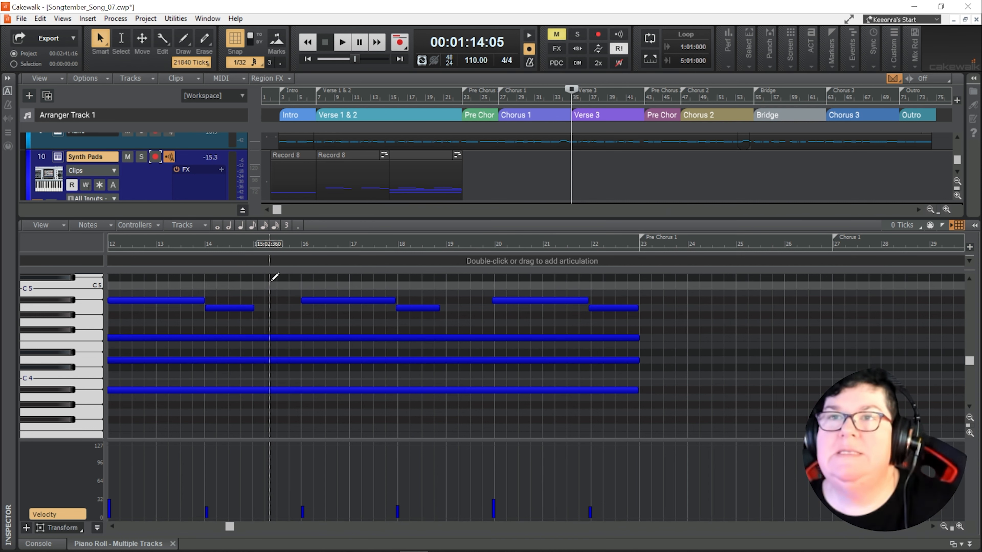
{"action": "left_click_drag", "start_coordinate": [269, 279], "coordinate": [671, 419]}
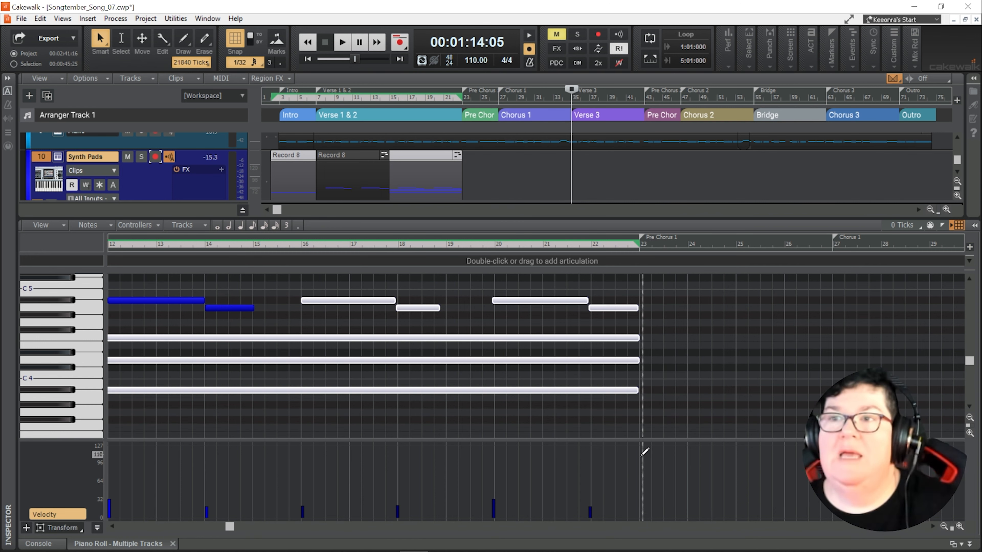
{"action": "left_click_drag", "start_coordinate": [230, 529], "coordinate": [407, 530]}
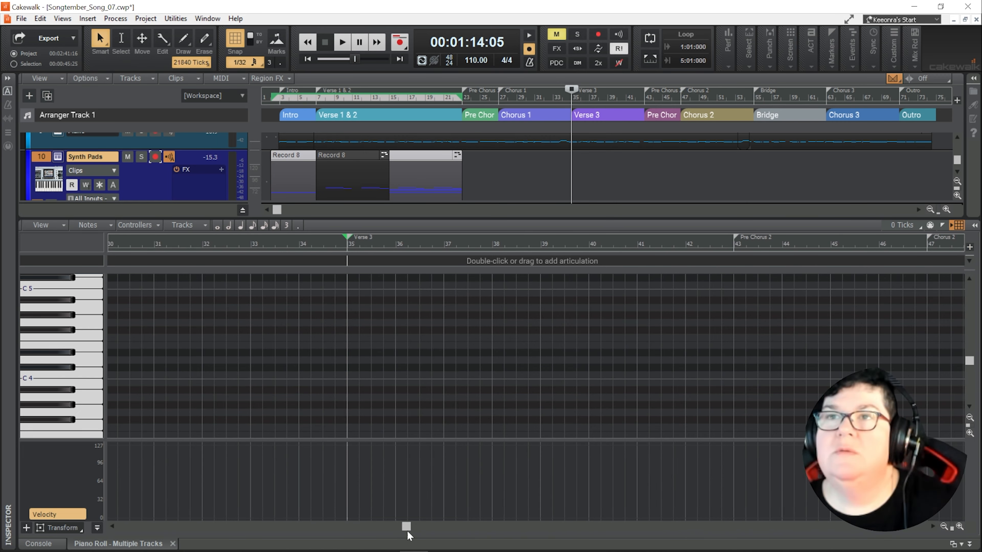
{"action": "key", "text": "ctrl+v"}
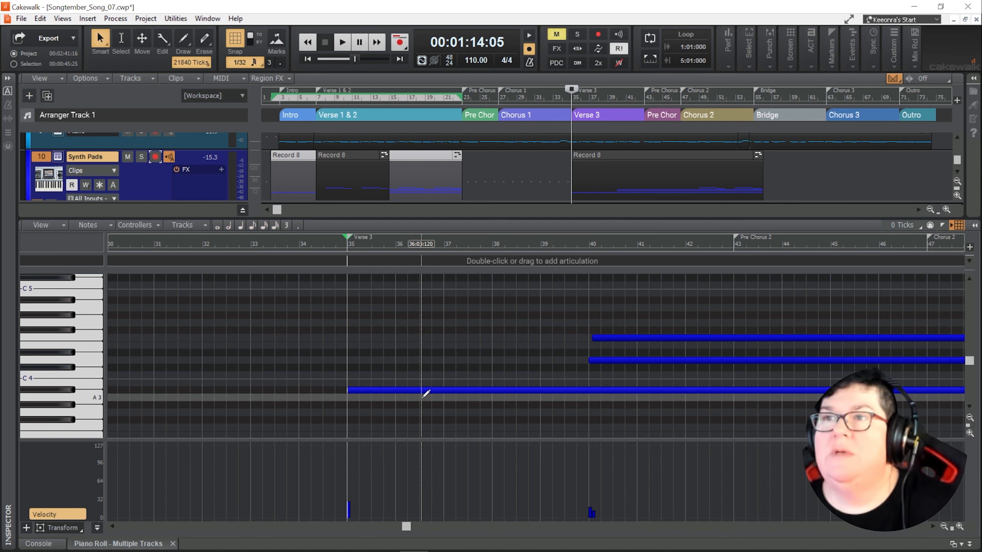
Step: Trim the starts of the pasted long notes together by eight bars, to bar 48 for F4 and D4 and bar 43 for Bb3
{"action": "scroll", "coordinate": [425, 394], "scroll_direction": "down", "scroll_amount": 2}
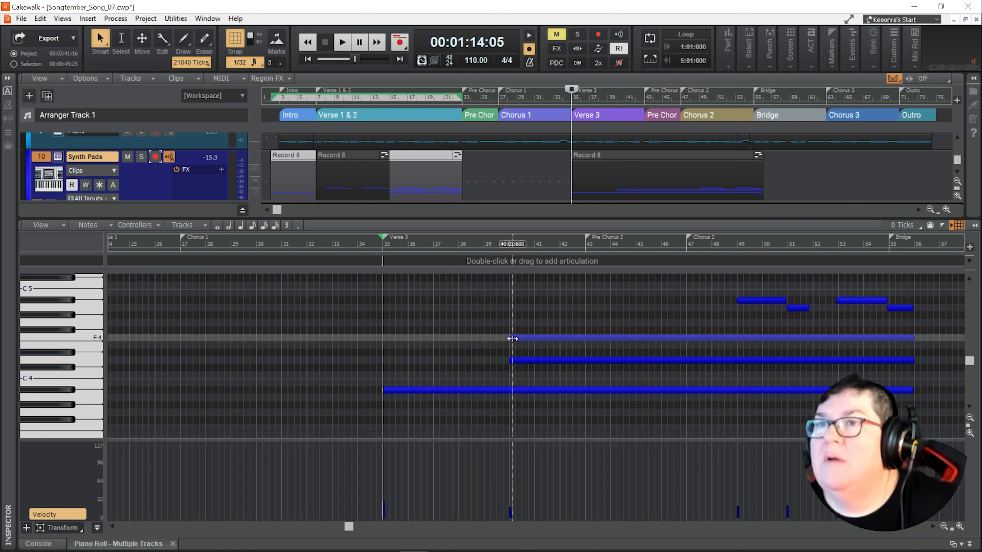
{"action": "left_click", "coordinate": [530, 339]}
{"action": "left_click", "coordinate": [535, 359]}
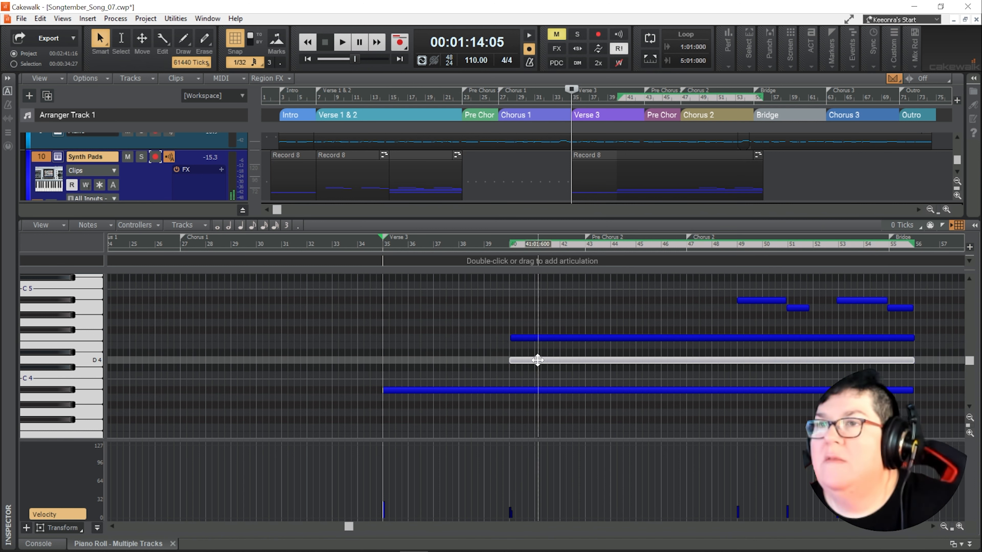
{"action": "left_click", "coordinate": [541, 339], "text": "ctrl"}
{"action": "left_click", "coordinate": [545, 390], "text": "ctrl"}
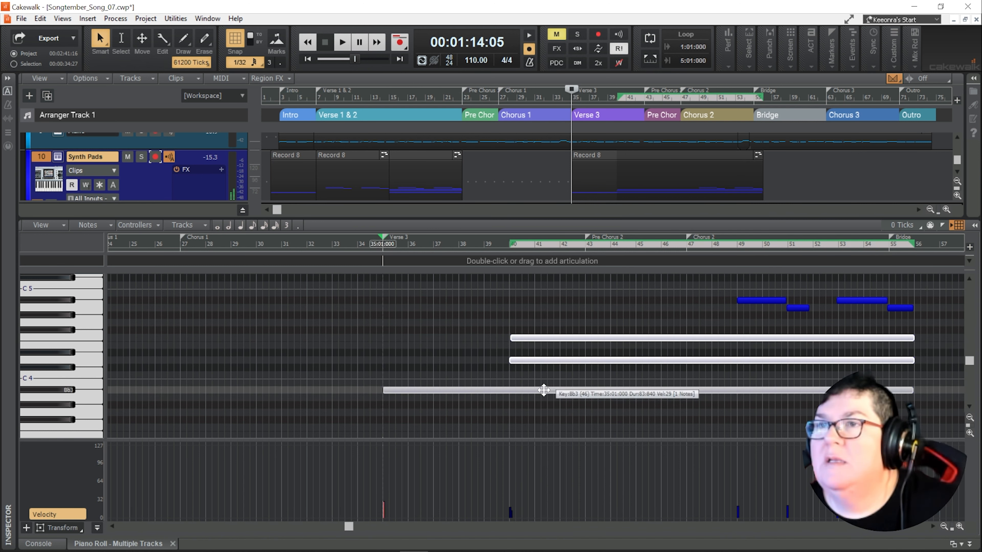
{"action": "left_click_drag", "start_coordinate": [517, 362], "coordinate": [711, 361]}
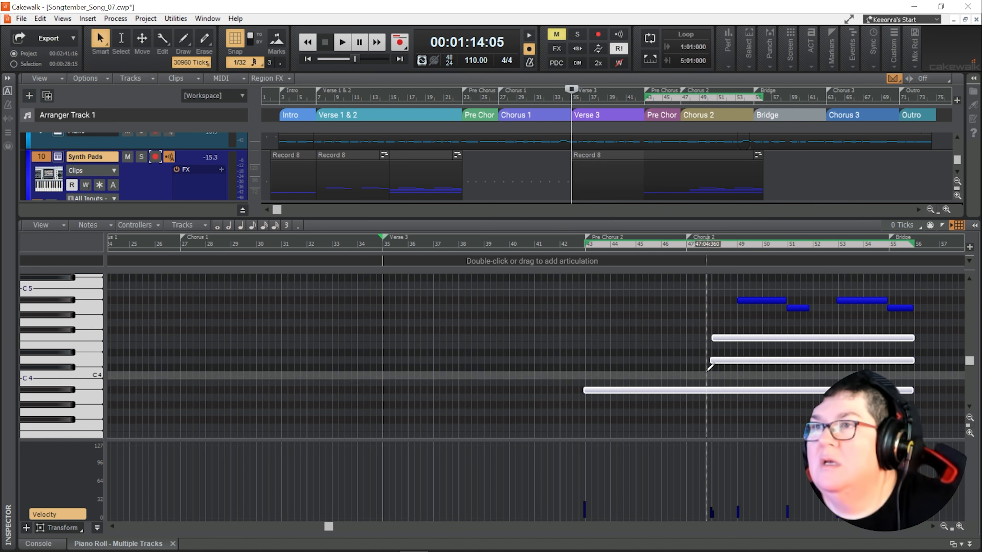
Step: Trim the start of the Bb3 note alone to bar 47 and move all the pasted notes 12 bars earlier to begin at bar 35
{"action": "left_click_drag", "start_coordinate": [588, 391], "coordinate": [682, 388]}
{"action": "key", "text": "ctrl+z"}
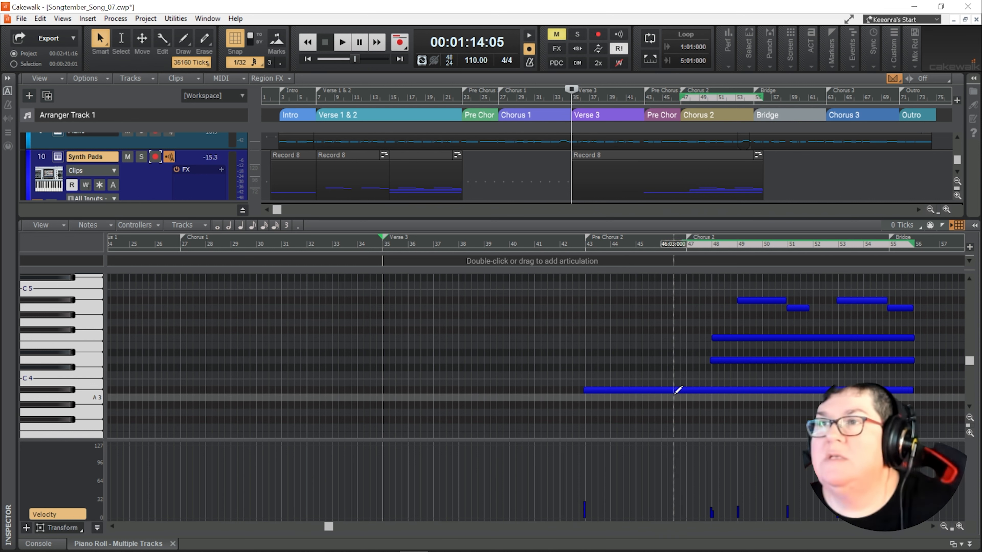
{"action": "left_click", "coordinate": [616, 389]}
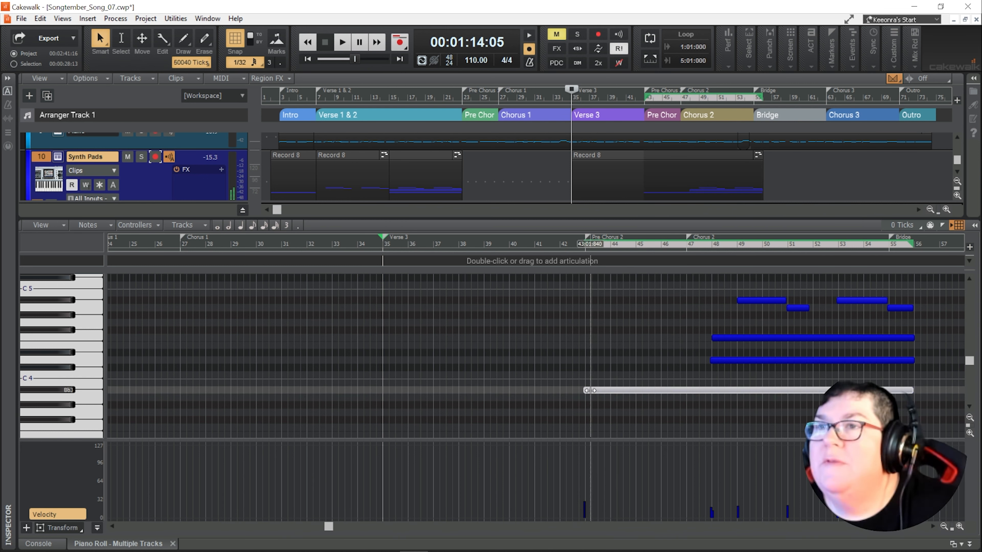
{"action": "left_click_drag", "start_coordinate": [581, 388], "coordinate": [687, 392]}
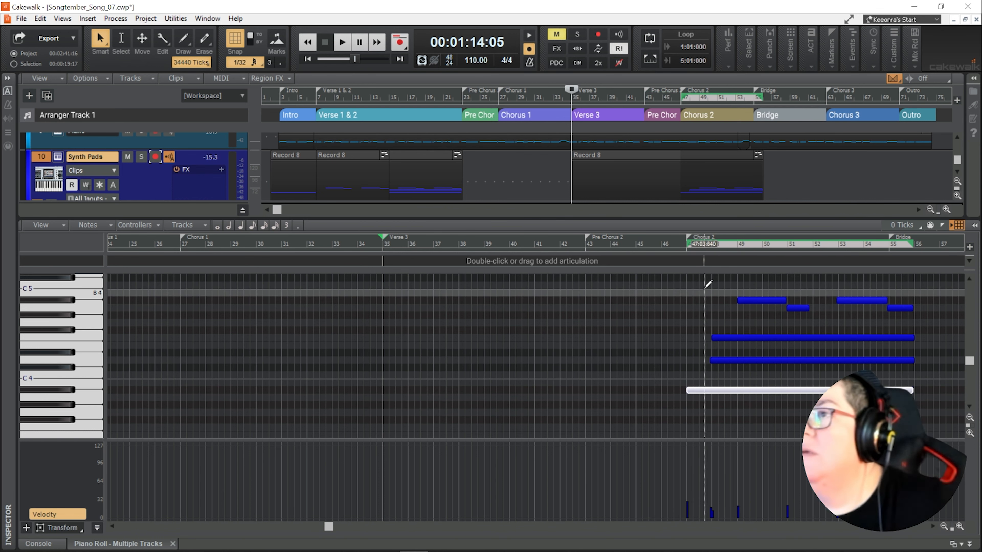
{"action": "left_click_drag", "start_coordinate": [680, 283], "coordinate": [891, 409]}
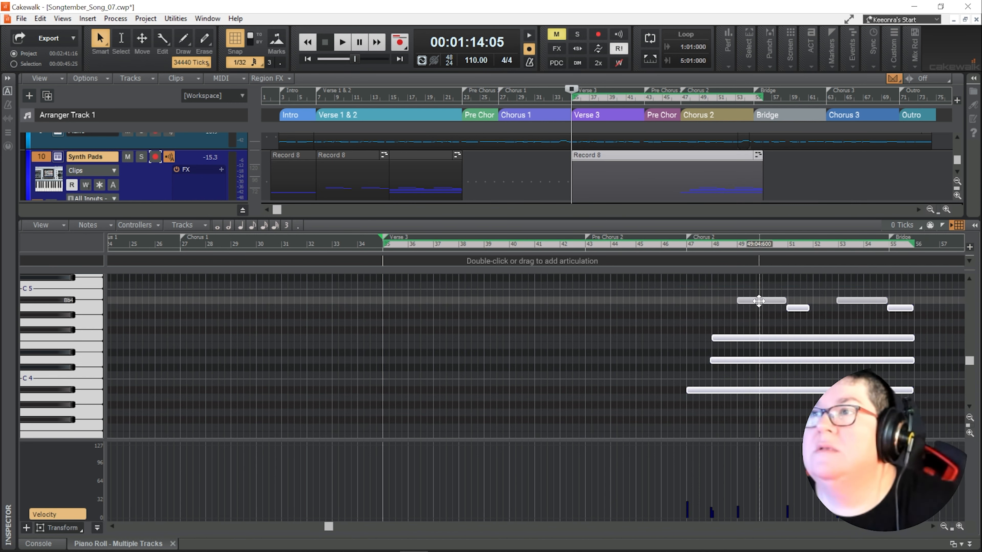
{"action": "left_click_drag", "start_coordinate": [758, 301], "coordinate": [454, 303]}
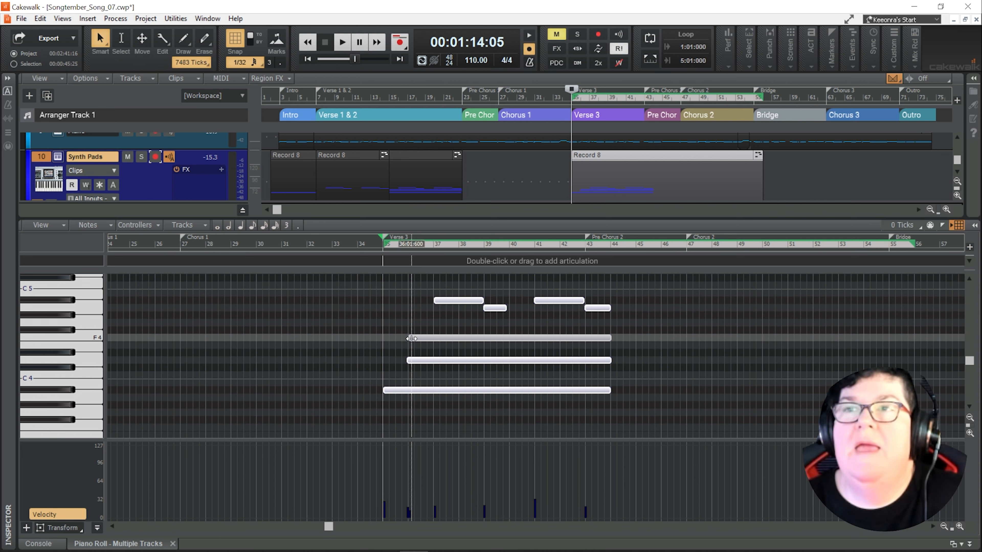
Step: Trim the starts of the F4, D4 and Bb3 notes by one bar and move all Verse 3 notes one bar earlier to bar 35
{"action": "left_click_drag", "start_coordinate": [410, 339], "coordinate": [409, 338]}
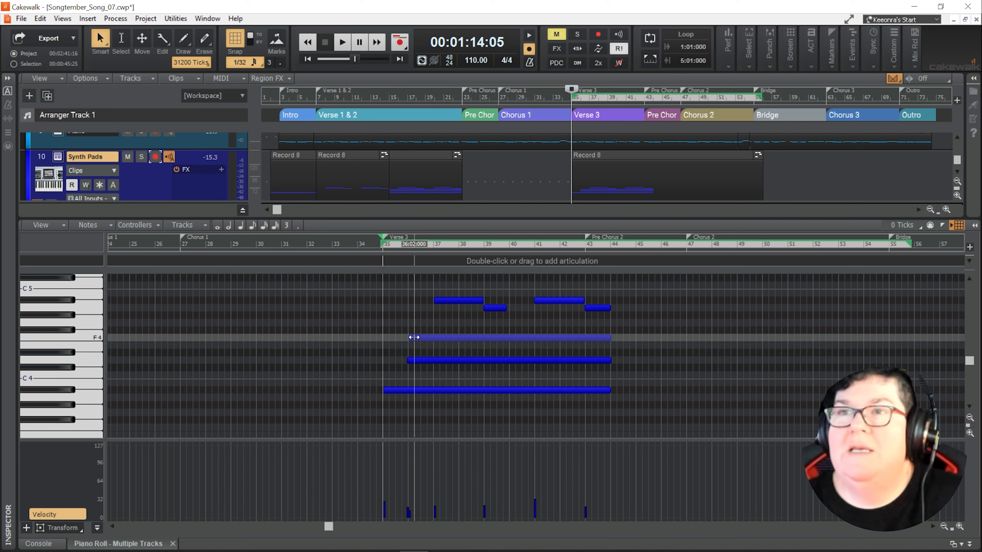
{"action": "left_click", "coordinate": [426, 339]}
{"action": "left_click", "coordinate": [425, 359], "text": "ctrl"}
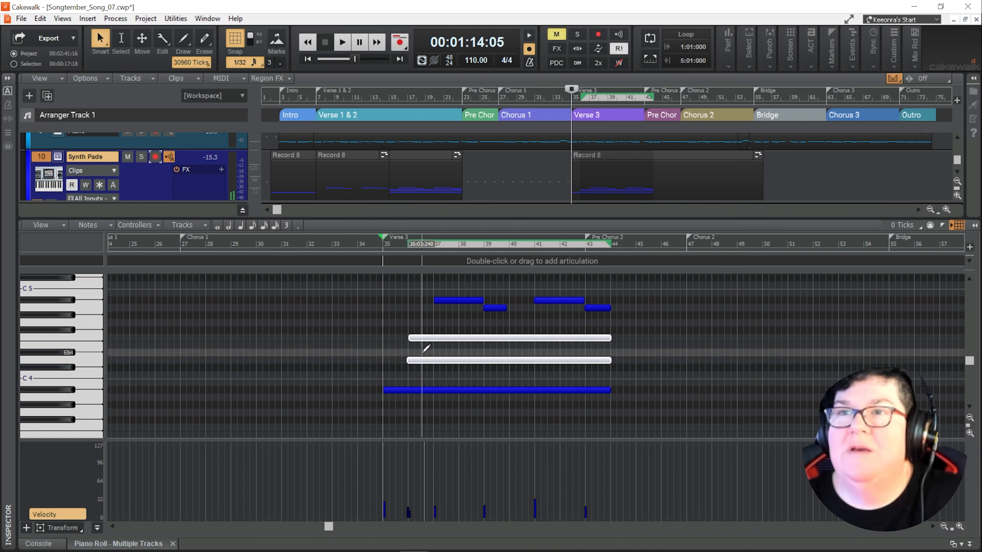
{"action": "left_click_drag", "start_coordinate": [409, 339], "coordinate": [434, 339]}
{"action": "left_click_drag", "start_coordinate": [384, 389], "coordinate": [408, 390]}
{"action": "left_click_drag", "start_coordinate": [644, 406], "coordinate": [417, 281]}
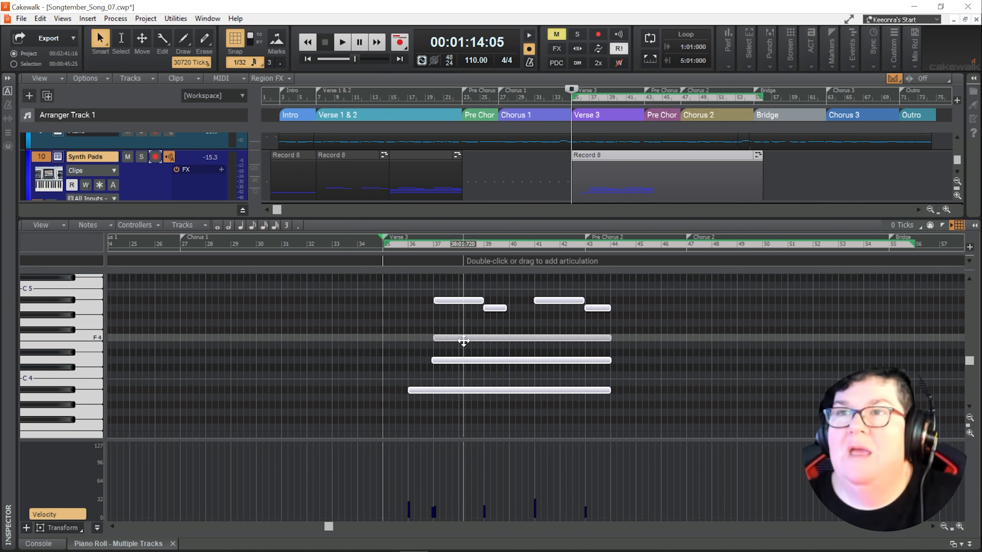
{"action": "left_click_drag", "start_coordinate": [462, 337], "coordinate": [440, 338]}
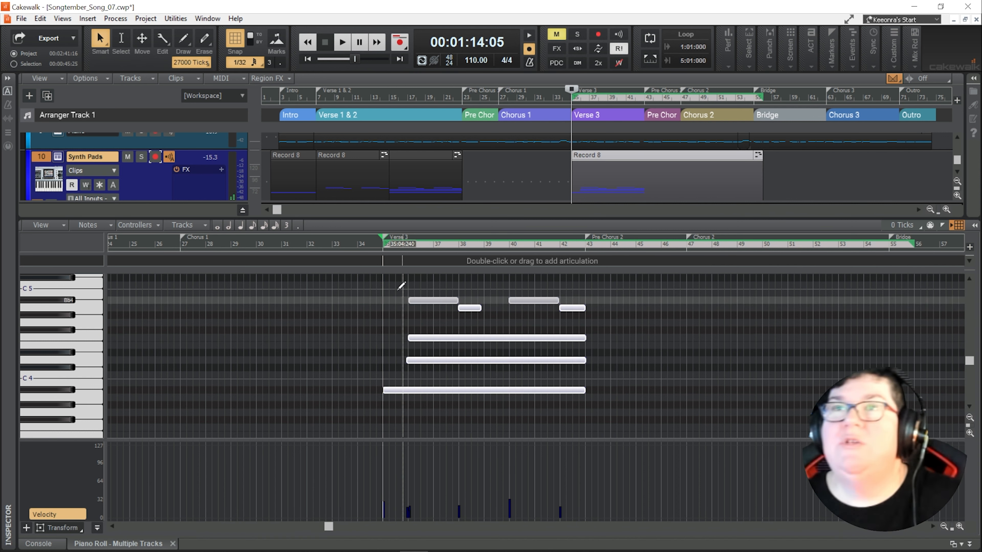
Step: Play back the song from just before Verse 3 through to Pre Chorus 2 to check the pad notes
{"action": "left_click", "coordinate": [348, 239]}
{"action": "left_click", "coordinate": [390, 246]}
{"action": "left_click", "coordinate": [379, 324]}
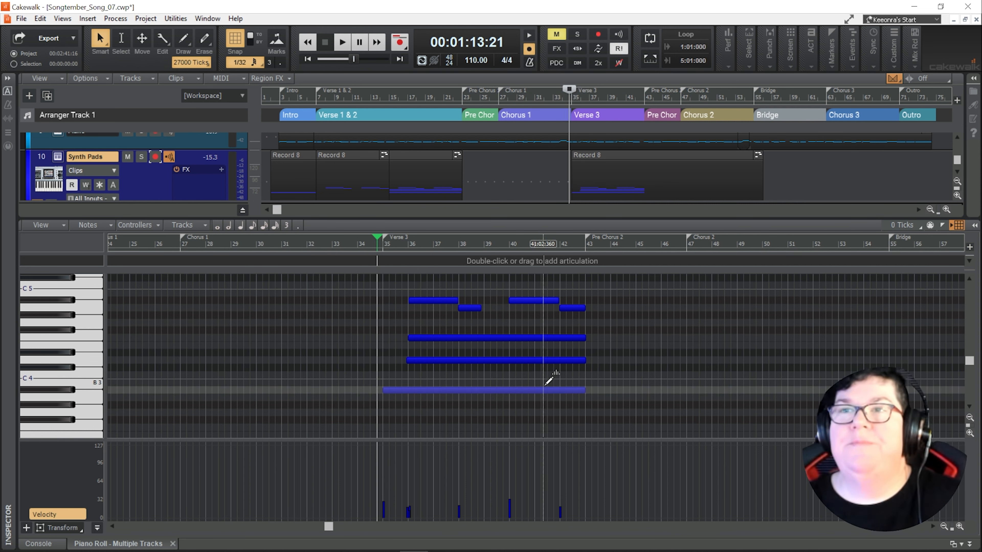
{"action": "key", "text": "space"}
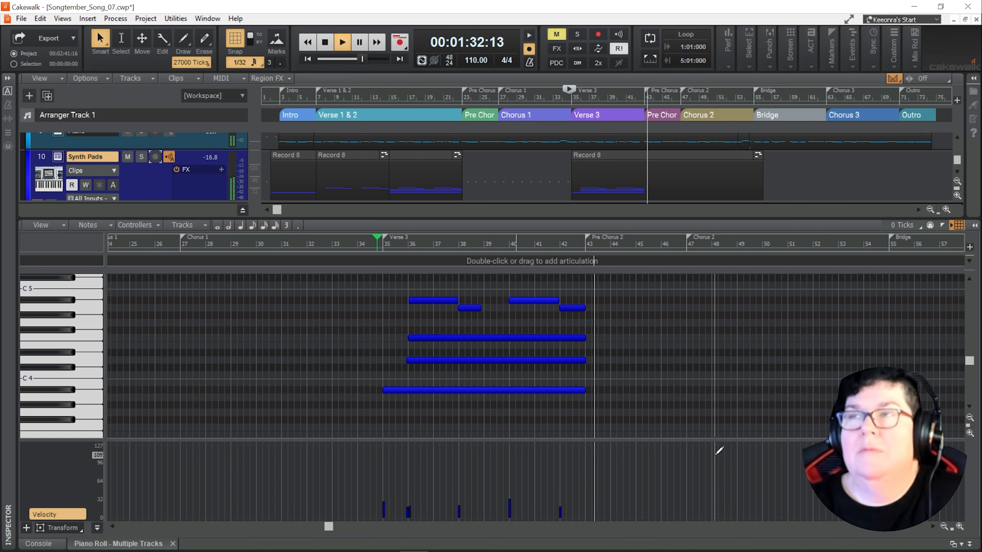
{"action": "key", "text": "space"}
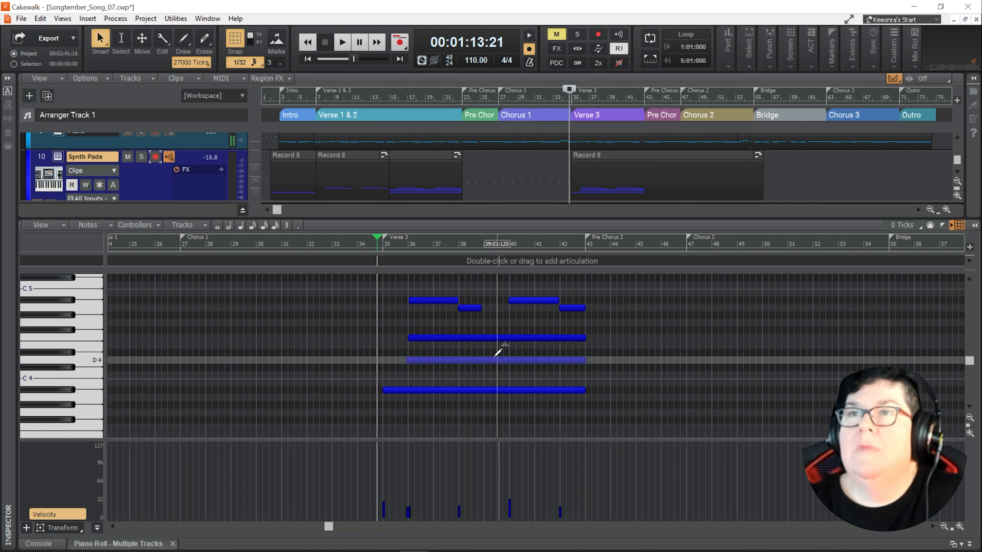
Step: Copy all the Synth Pads notes in Verse 3 and paste them at the start of the Outro at bar 71
{"action": "left_click_drag", "start_coordinate": [402, 280], "coordinate": [711, 432]}
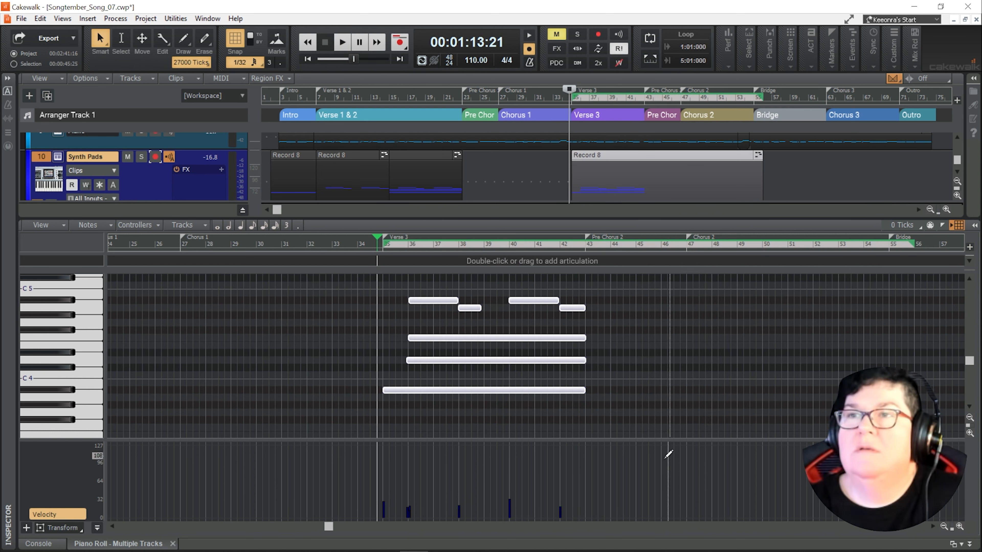
{"action": "left_click_drag", "start_coordinate": [329, 526], "coordinate": [398, 534]}
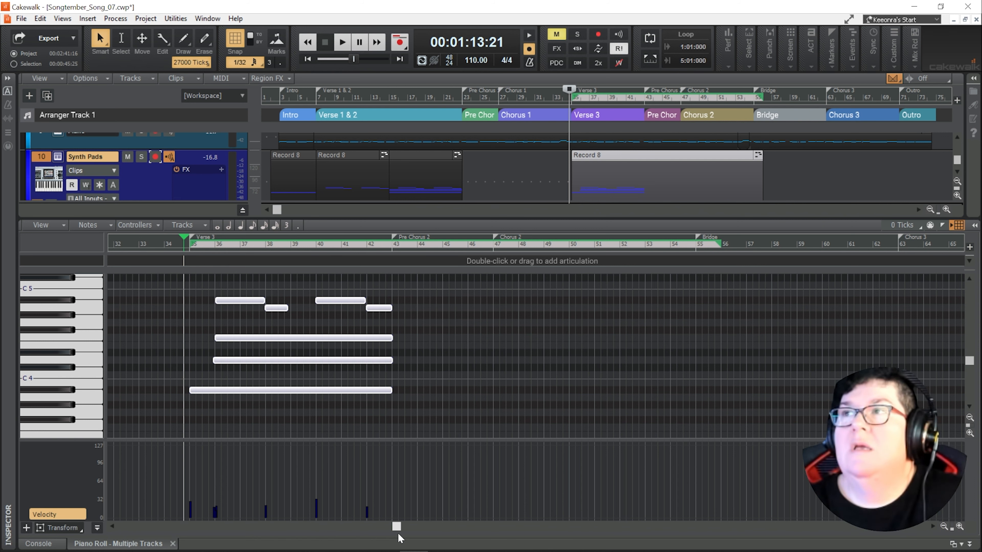
{"action": "left_click_drag", "start_coordinate": [399, 539], "coordinate": [681, 541]}
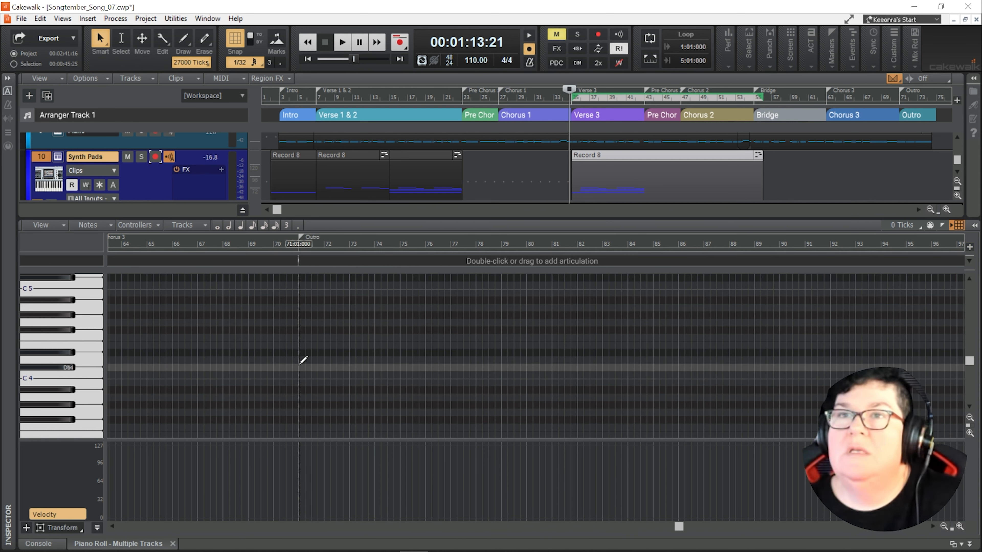
{"action": "left_click", "coordinate": [299, 364]}
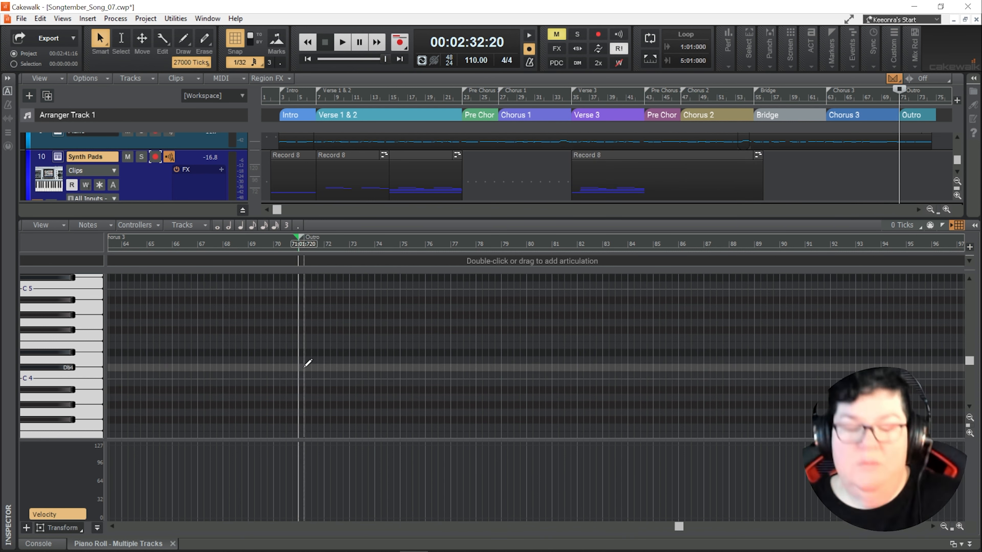
{"action": "key", "text": "ctrl+v"}
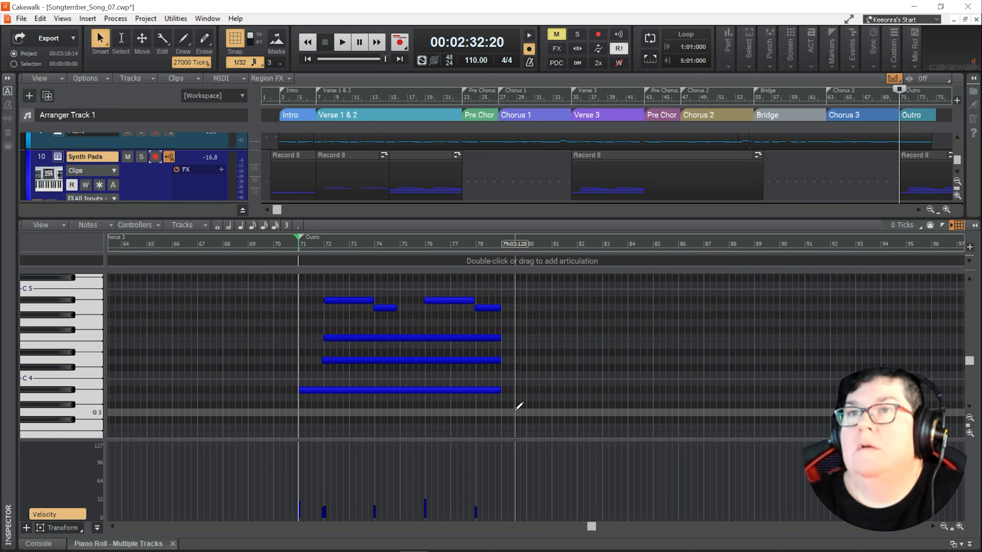
Step: Delete the Bb4 and A4 notes at bars 76 and 78 in the Outro and transpose the remaining Outro notes down one semitone
{"action": "left_click_drag", "start_coordinate": [422, 289], "coordinate": [530, 317]}
{"action": "key", "text": "Delete"}
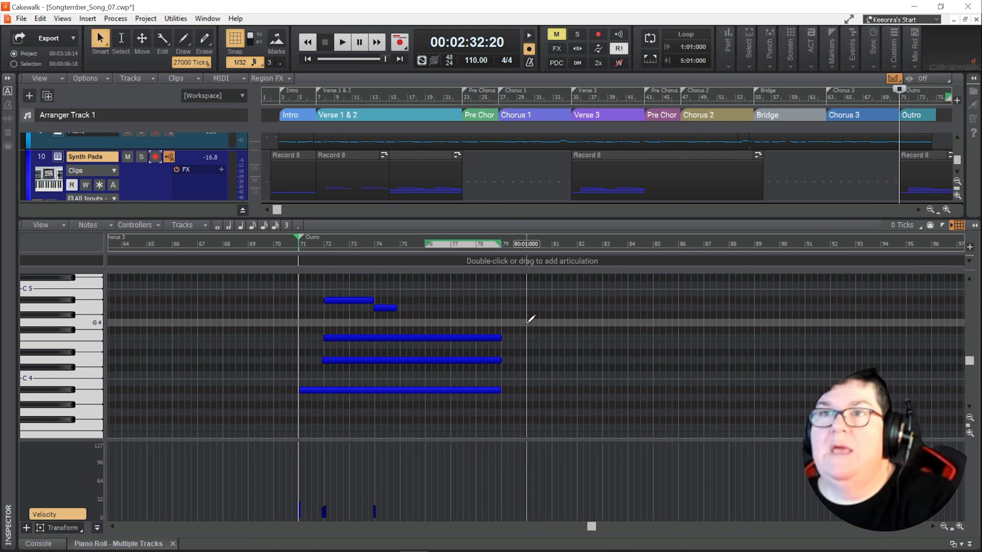
{"action": "left_click_drag", "start_coordinate": [319, 282], "coordinate": [495, 412]}
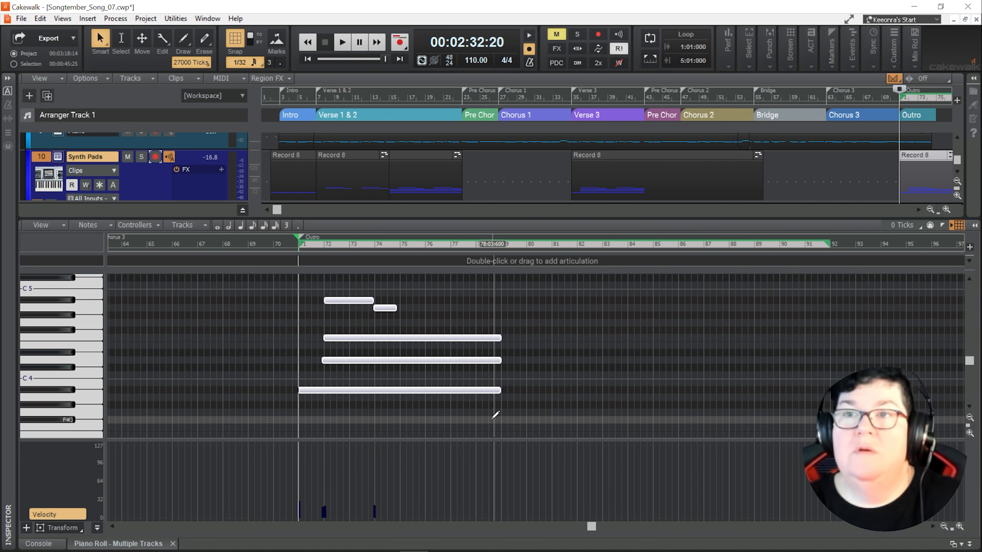
{"action": "left_click", "coordinate": [320, 391]}
{"action": "left_click_drag", "start_coordinate": [320, 392], "coordinate": [320, 395]}
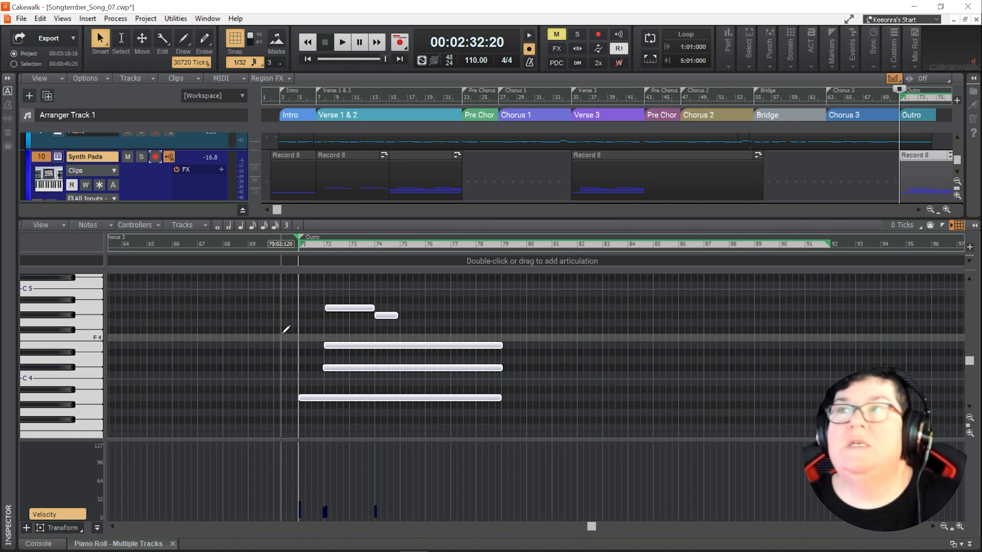
Step: Play back the transposed Outro from bar 70
{"action": "left_click", "coordinate": [285, 329]}
{"action": "key", "text": "space"}
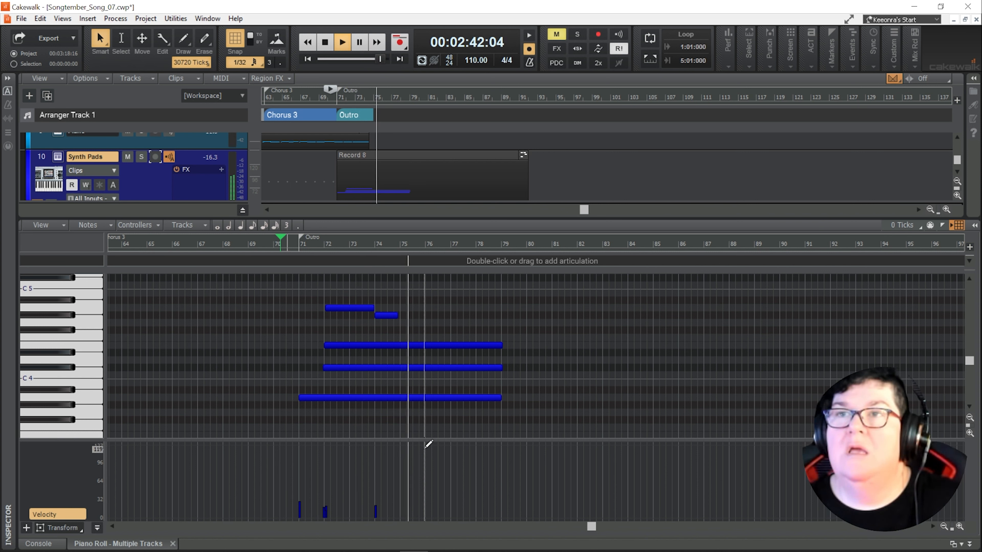
{"action": "key", "text": "space"}
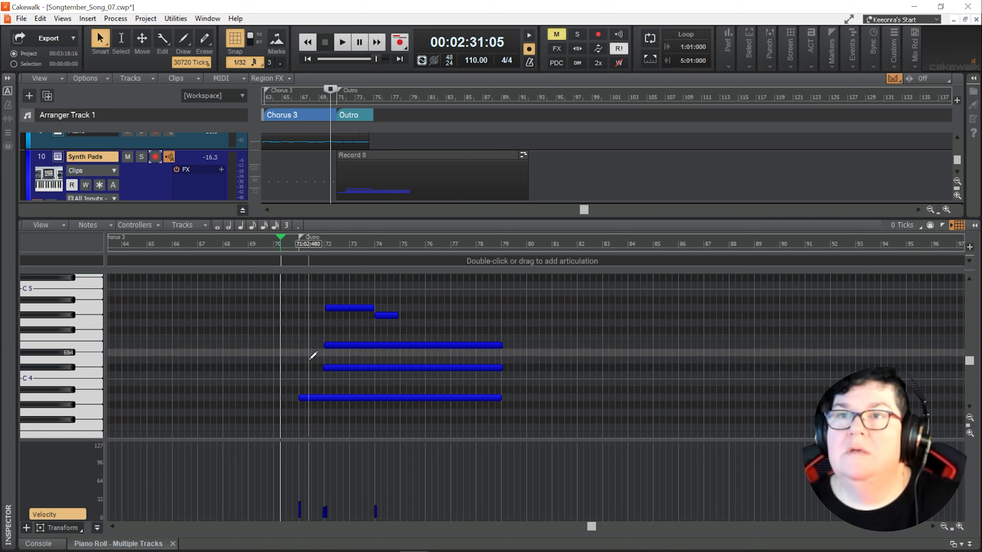
Step: Trim the Outro's A3 note to start at bar 72, and shorten A4 to one bar with Ab4 following it at bar 73
{"action": "left_click_drag", "start_coordinate": [300, 397], "coordinate": [326, 396]}
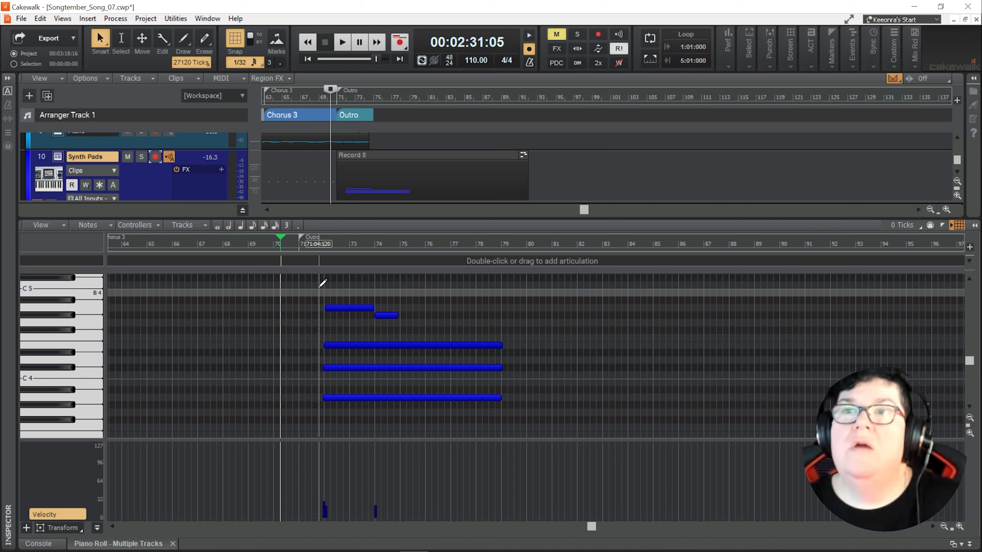
{"action": "mouse_move", "coordinate": [371, 307]}
{"action": "left_mouse_down"}
{"action": "mouse_move", "coordinate": [349, 309]}
{"action": "mouse_move", "coordinate": [373, 317]}
{"action": "mouse_move", "coordinate": [362, 318]}
{"action": "left_mouse_up"}
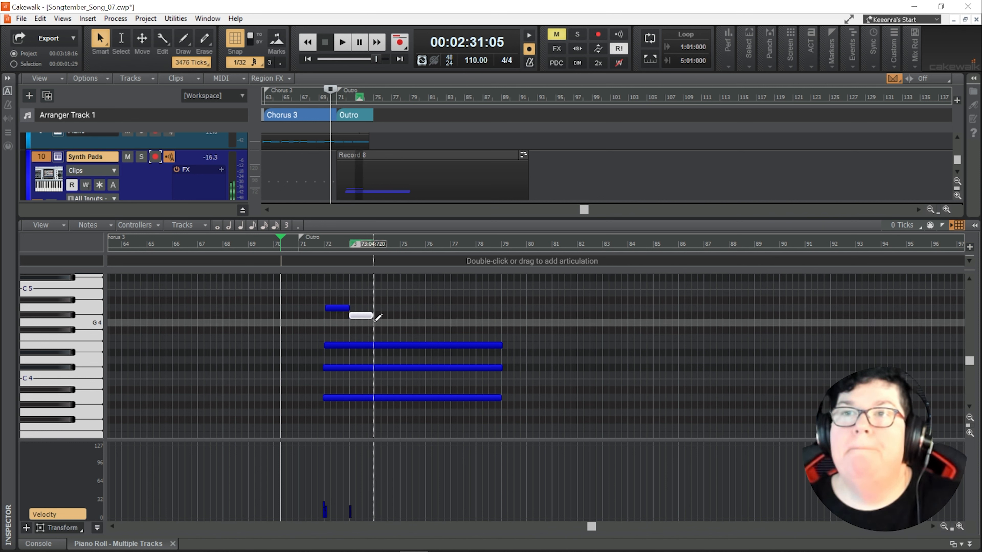
{"action": "left_click", "coordinate": [336, 308]}
{"action": "left_click_drag", "start_coordinate": [335, 308], "coordinate": [335, 308]}
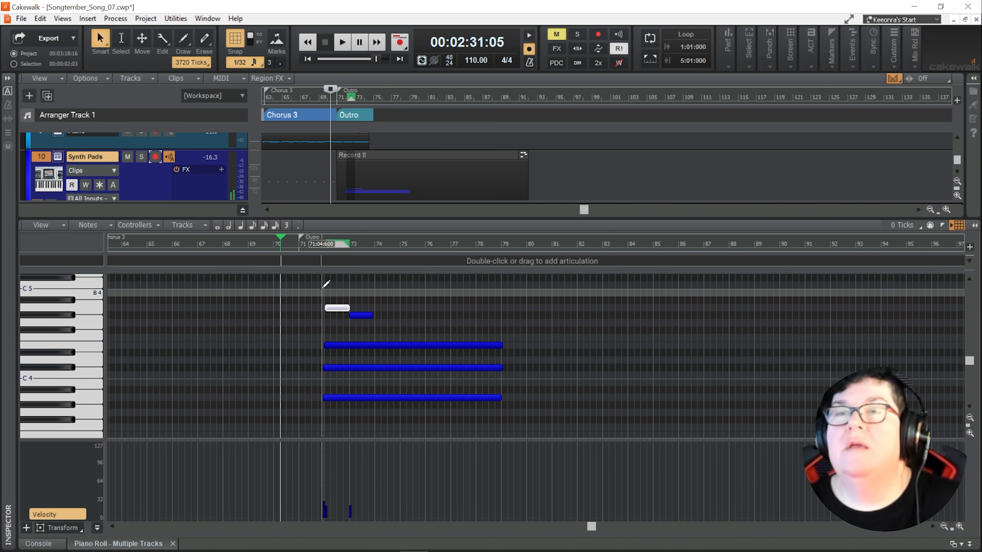
Step: Move all the Outro's Synth Pads notes one bar earlier to start at bar 71 and play them back
{"action": "left_click_drag", "start_coordinate": [320, 286], "coordinate": [495, 406]}
{"action": "left_click_drag", "start_coordinate": [378, 344], "coordinate": [352, 347]}
{"action": "key", "text": "space"}
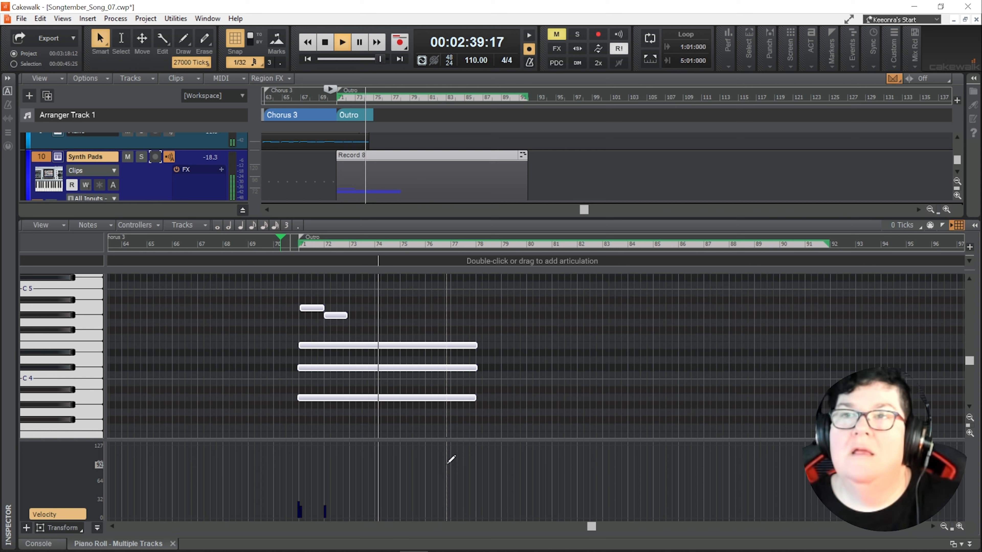
{"action": "key", "text": "space"}
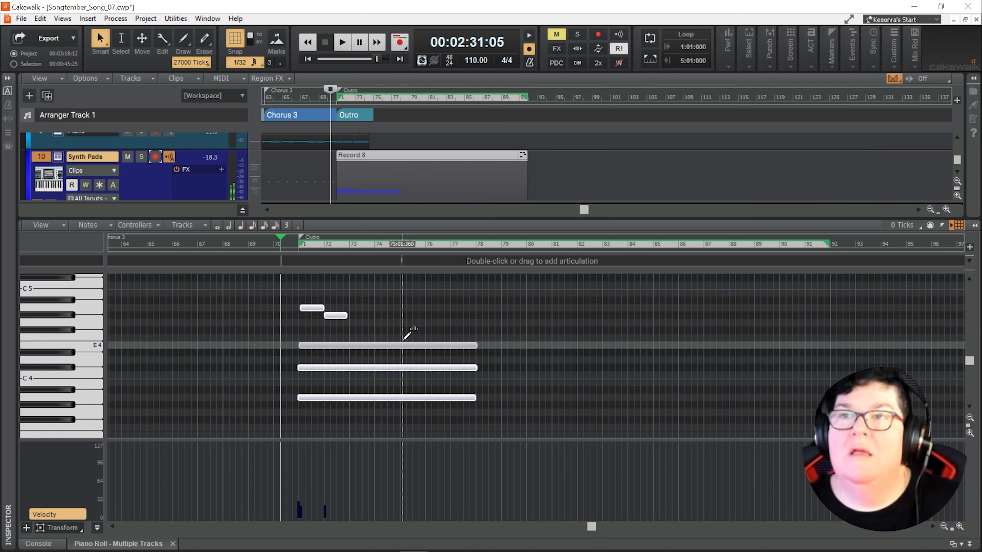
Step: Shorten the Outro's three sustained notes E4, Db4 and A3 to end midway through bar 74, and play them back from bar 71
{"action": "left_click", "coordinate": [393, 327]}
{"action": "left_click", "coordinate": [383, 346]}
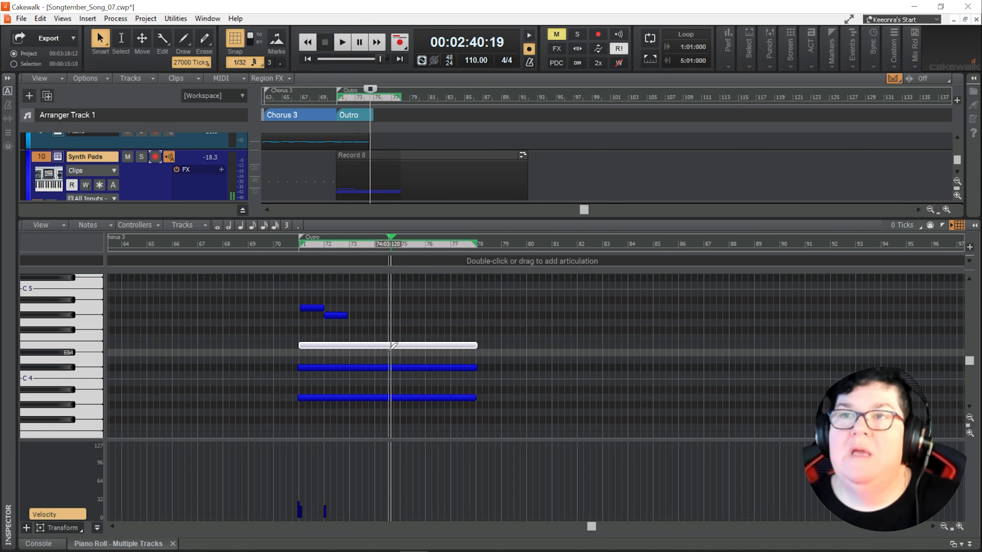
{"action": "left_click", "coordinate": [380, 367], "text": "ctrl"}
{"action": "left_click", "coordinate": [381, 398], "text": "ctrl"}
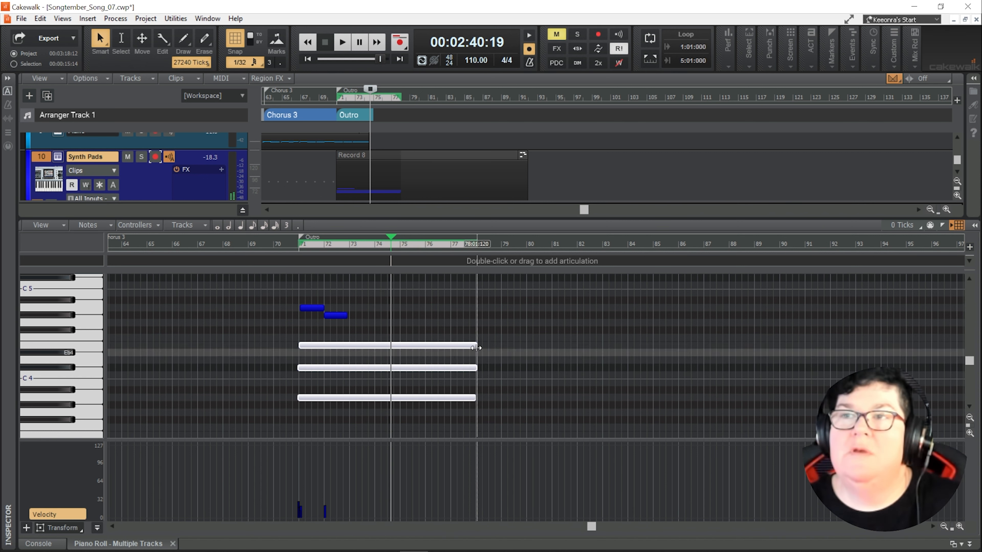
{"action": "left_click_drag", "start_coordinate": [475, 346], "coordinate": [392, 345]}
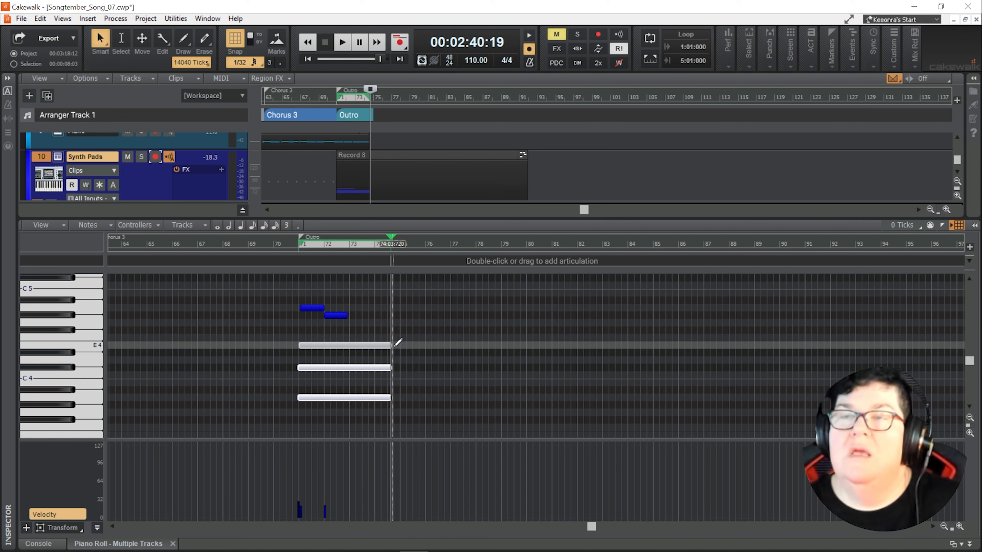
{"action": "left_click", "coordinate": [299, 287]}
{"action": "key", "text": "space"}
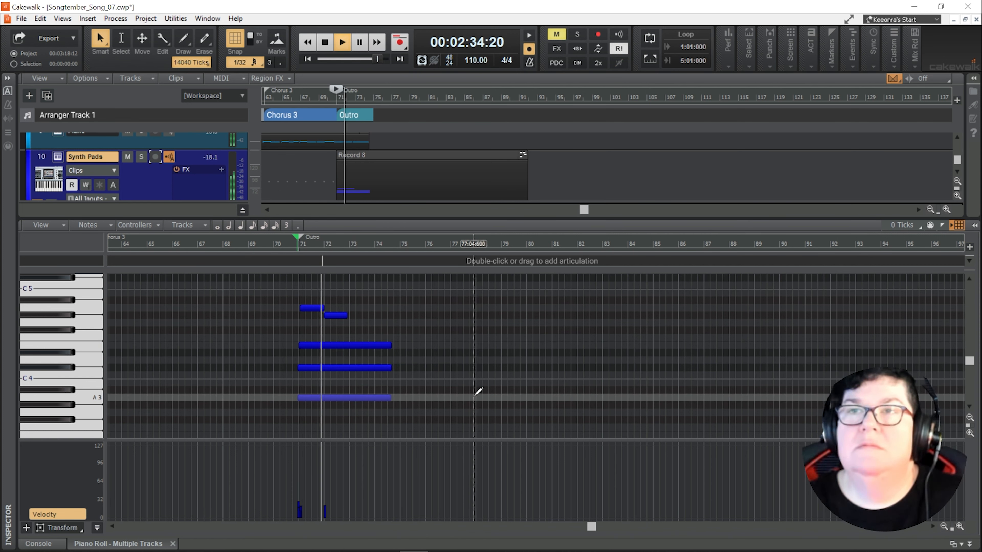
{"action": "key", "text": "space"}
Step: Raise the Outro's Ab4 note at bar 72 to C5 and on to Db5, auditioning each pitch from bar 71
{"action": "left_click_drag", "start_coordinate": [336, 315], "coordinate": [342, 285]}
{"action": "key", "text": "space"}
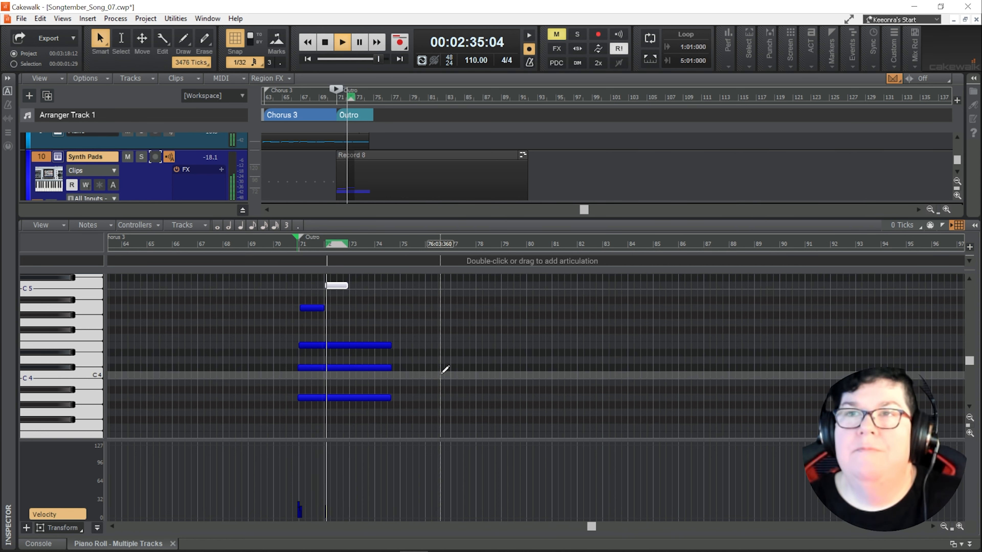
{"action": "key", "text": "space"}
{"action": "scroll", "coordinate": [444, 367], "scroll_direction": "up", "scroll_amount": 4}
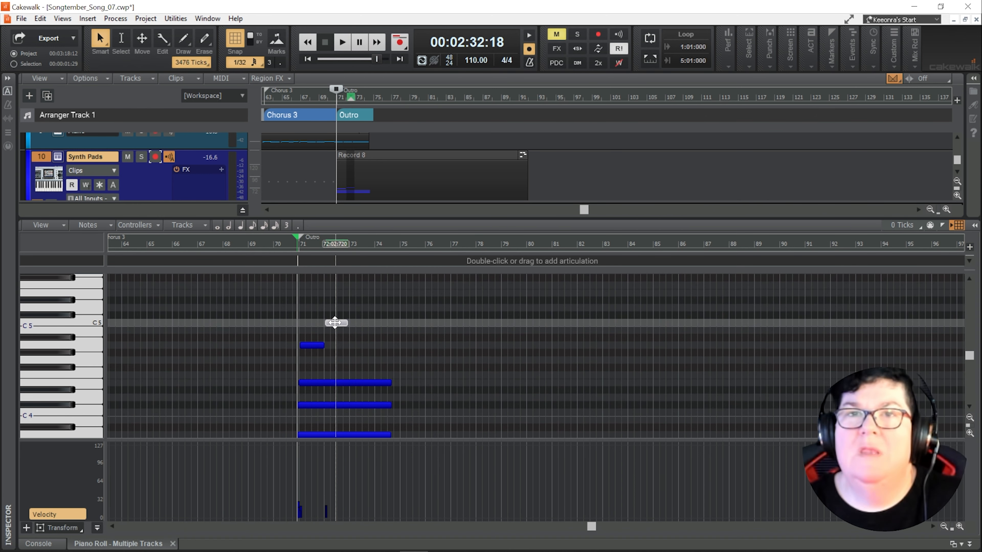
{"action": "left_click_drag", "start_coordinate": [336, 322], "coordinate": [337, 316]}
{"action": "key", "text": "space"}
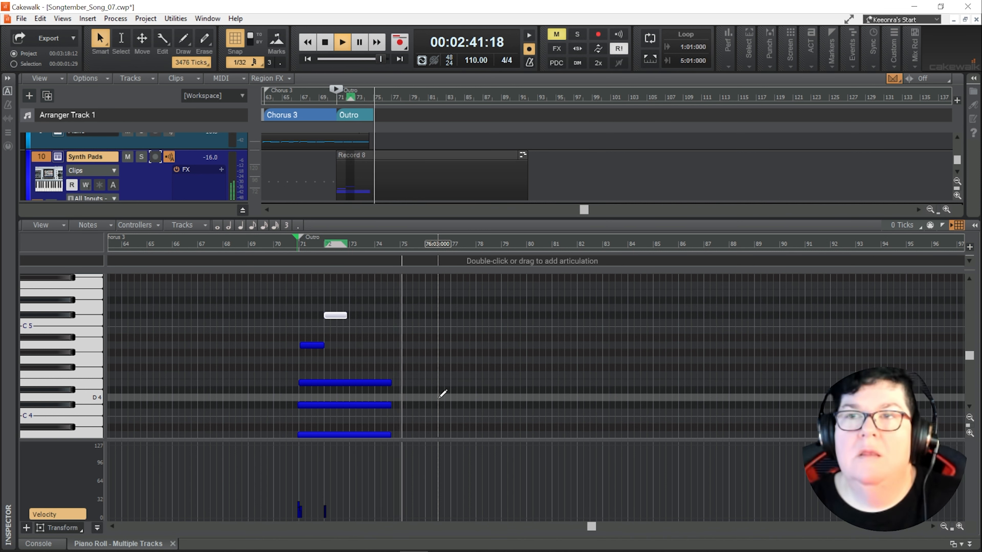
{"action": "key", "text": "space"}
Step: Shorten the Outro's E4, Db4 and A3 notes together to end with bar 73, and play back the Outro
{"action": "scroll", "coordinate": [439, 386], "scroll_direction": "down", "scroll_amount": 4}
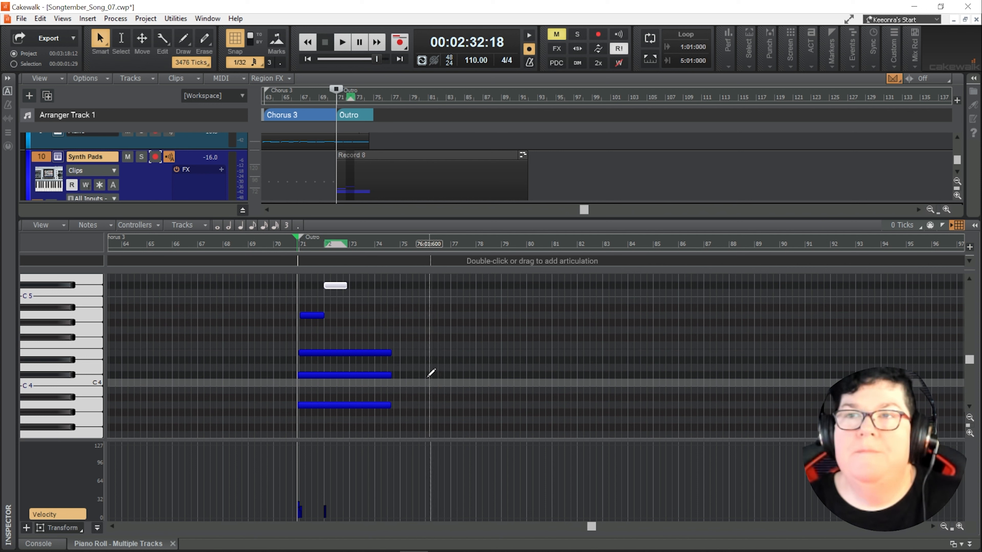
{"action": "left_click_drag", "start_coordinate": [389, 353], "coordinate": [380, 354]}
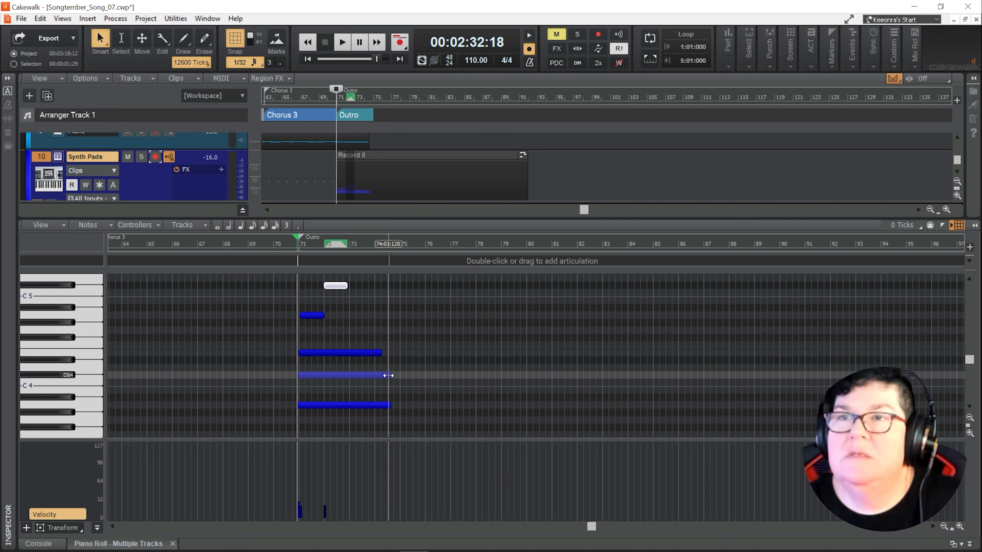
{"action": "key", "text": "ctrl+z"}
{"action": "left_click_drag", "start_coordinate": [377, 340], "coordinate": [406, 412]}
{"action": "left_click_drag", "start_coordinate": [391, 352], "coordinate": [374, 358]}
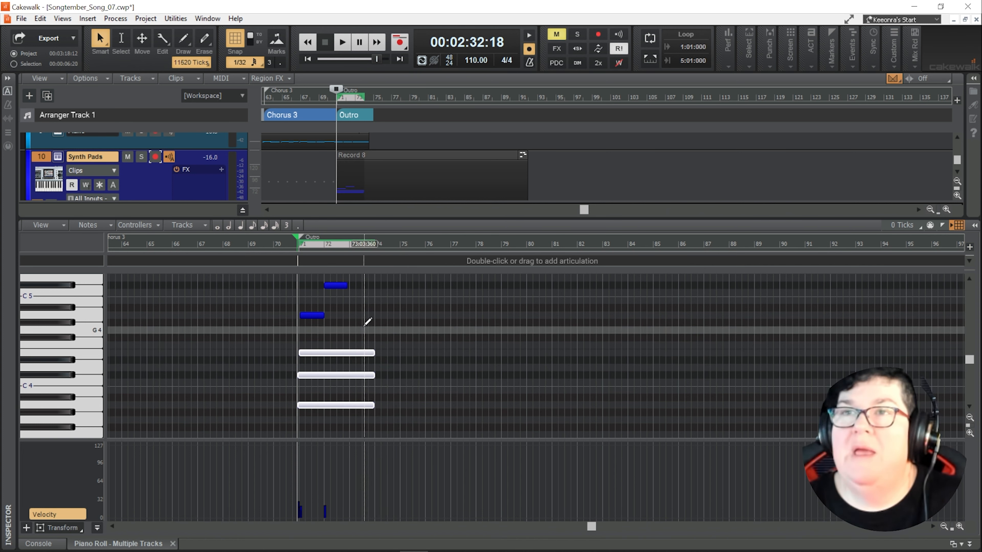
{"action": "key", "text": "space"}
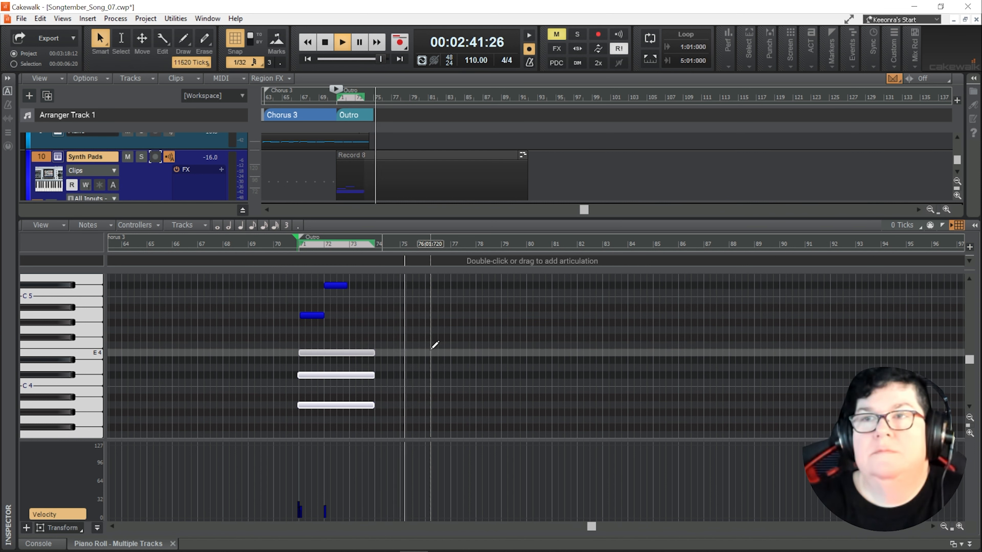
{"action": "key", "text": "space"}
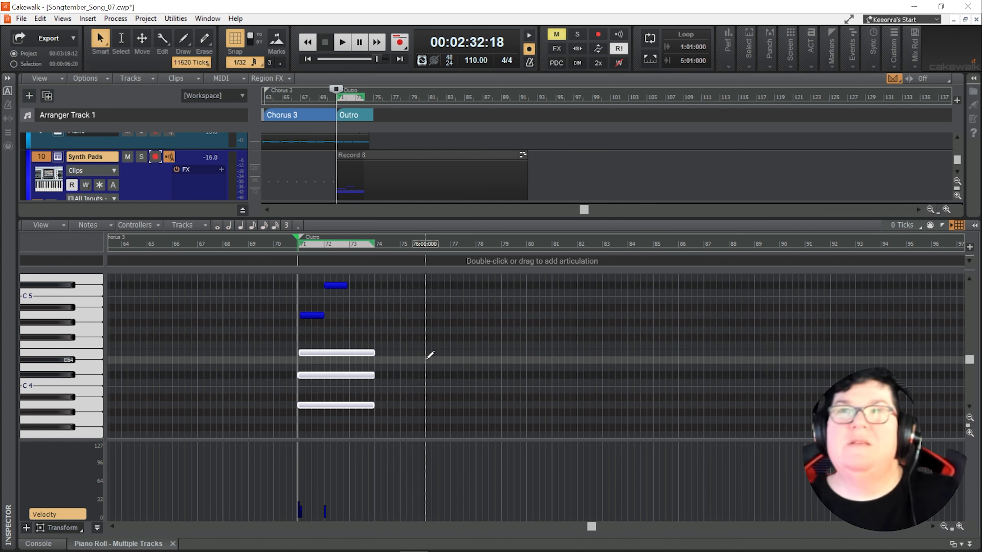
Step: Return to the start of the song and play back the Synth Pads opening in the Intro
{"action": "left_click", "coordinate": [321, 274]}
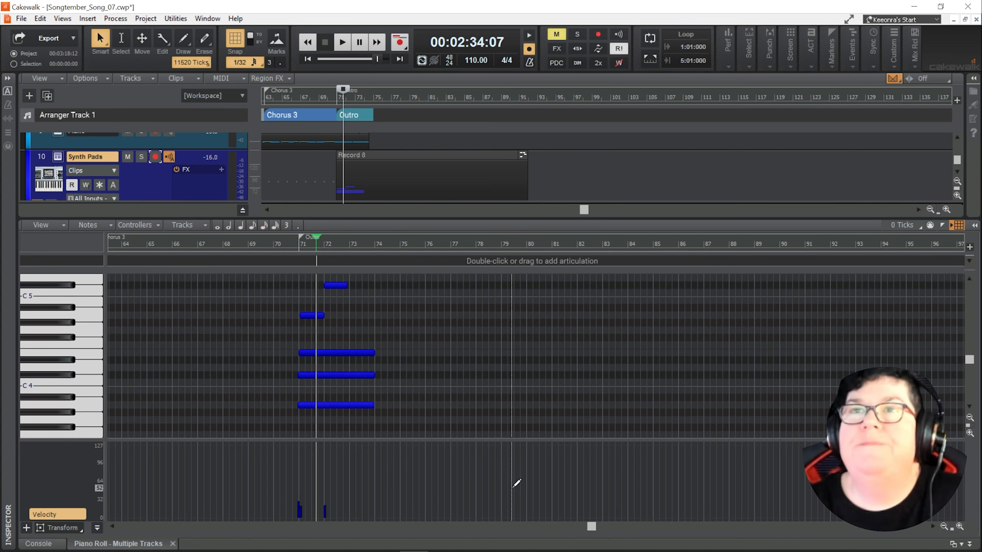
{"action": "left_click_drag", "start_coordinate": [591, 527], "coordinate": [122, 548]}
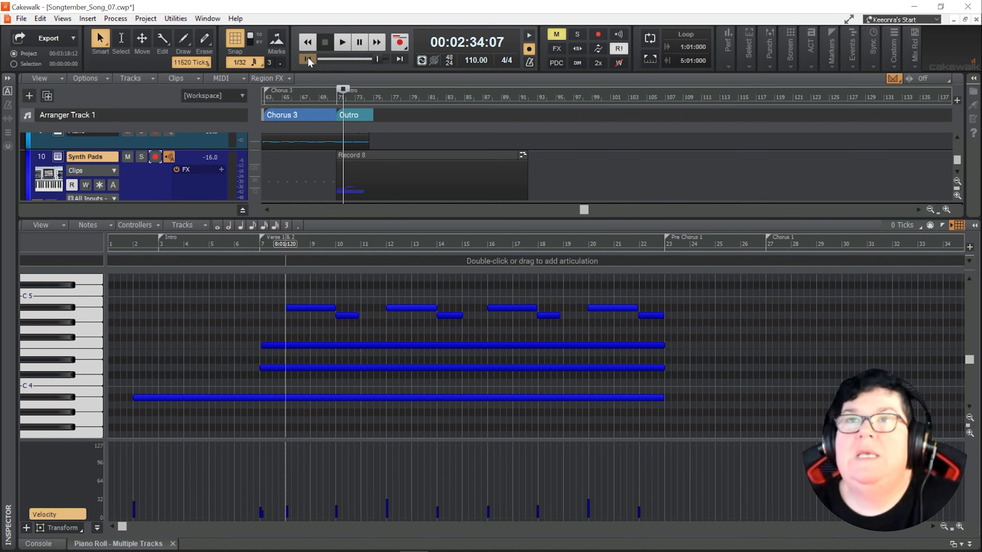
{"action": "left_click", "coordinate": [308, 59]}
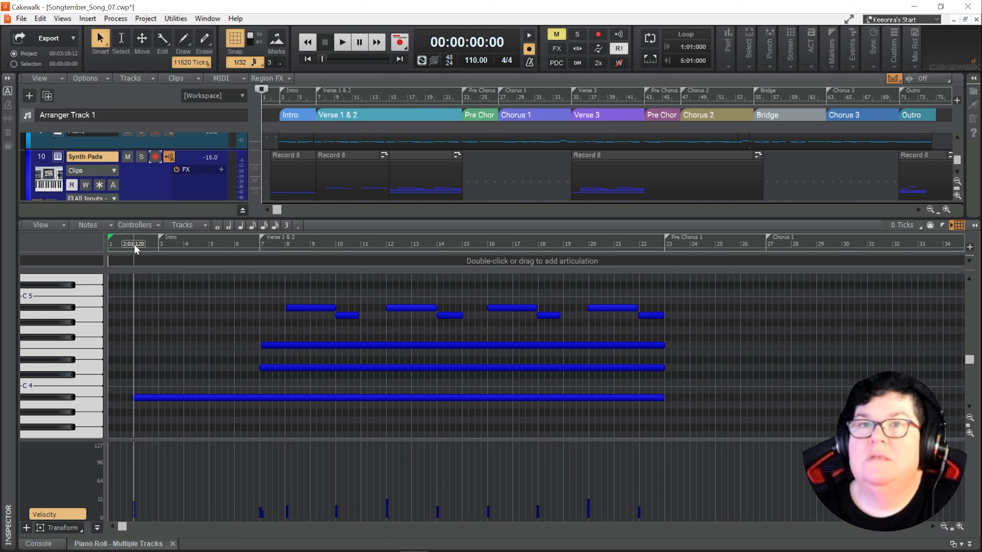
{"action": "key", "text": "space"}
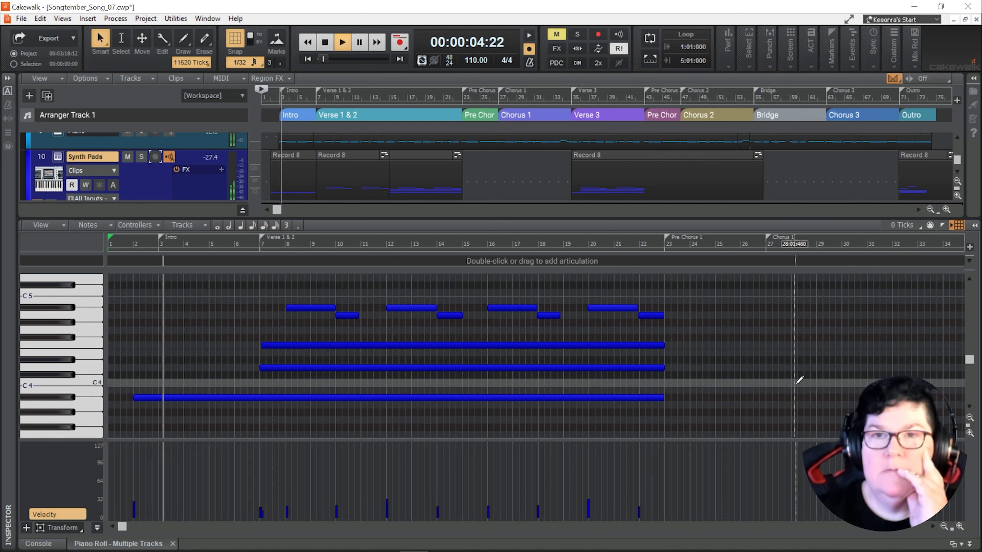
{"action": "key", "text": "space"}
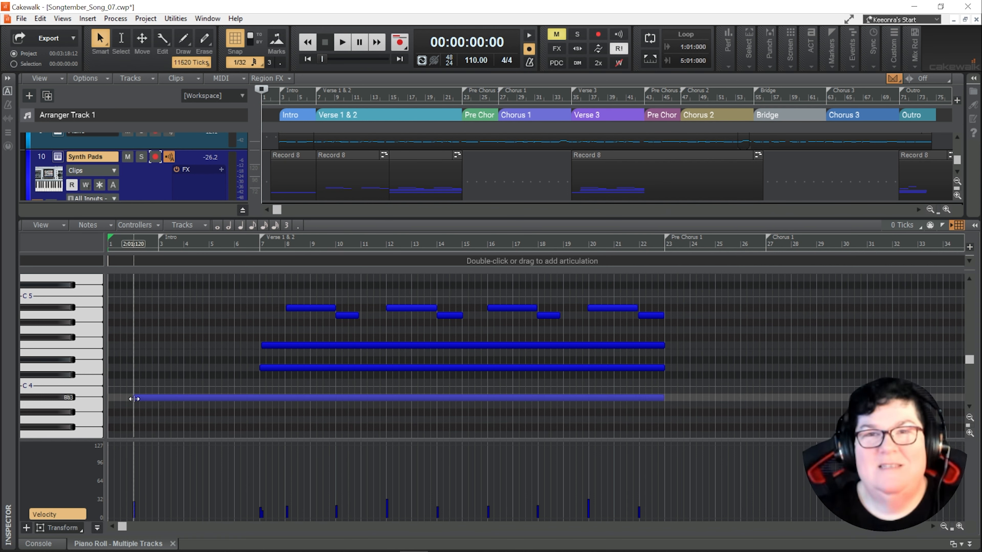
Step: Trim the start of the long Bb3 note to bar 6, audition it, and trim it further to bar 7 before playing back Verse 1 & 2
{"action": "left_click_drag", "start_coordinate": [135, 403], "coordinate": [235, 399]}
{"action": "key", "text": "space"}
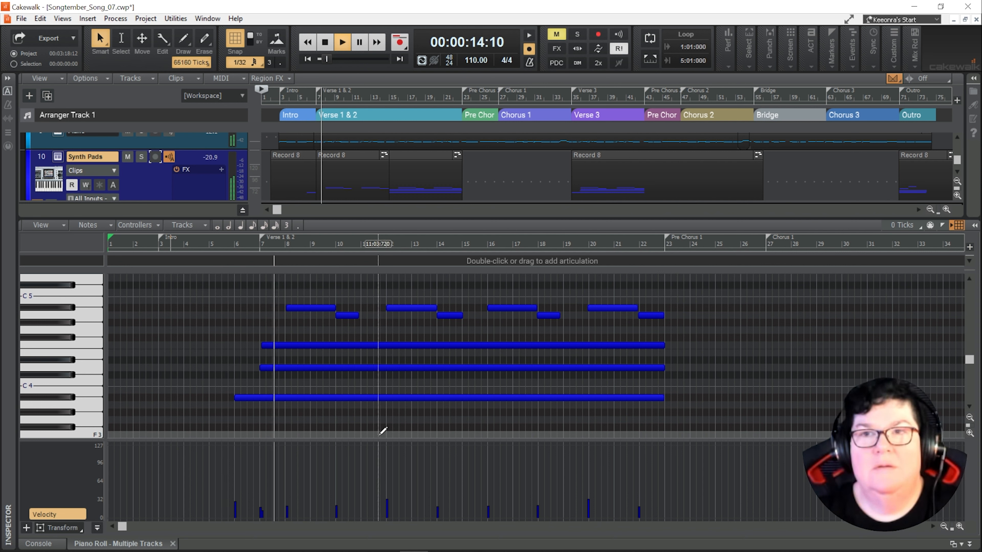
{"action": "key", "text": "space"}
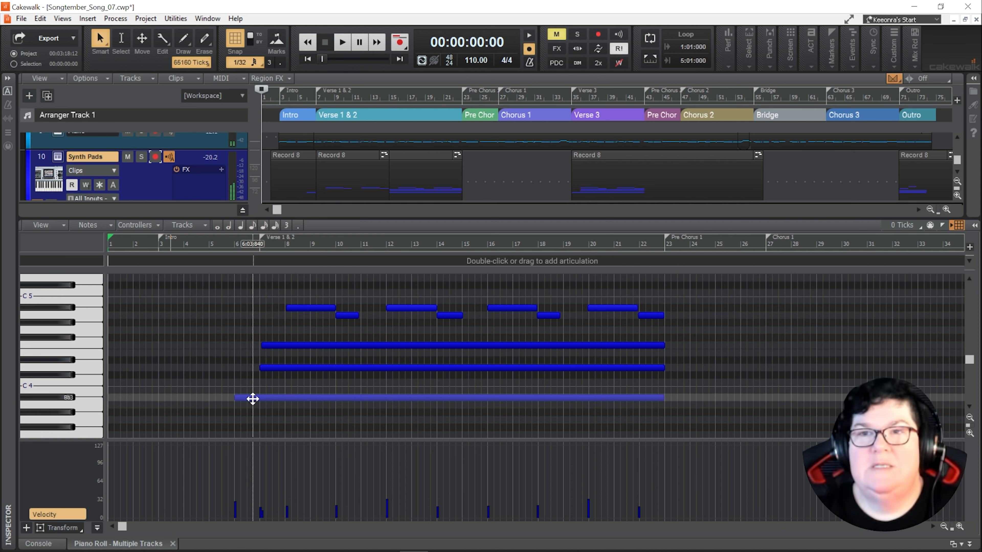
{"action": "left_click", "coordinate": [253, 399]}
{"action": "left_click_drag", "start_coordinate": [233, 398], "coordinate": [259, 397]}
{"action": "key", "text": "space"}
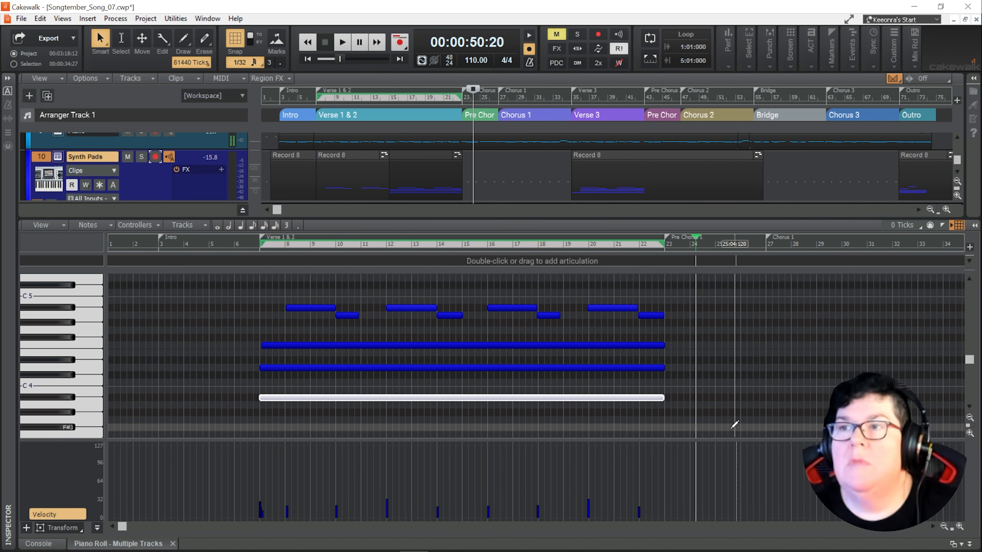
Step: Play back Pre Chorus 1 with the full mix and with the Synth Pads track soloed
{"action": "left_click_drag", "start_coordinate": [123, 530], "coordinate": [235, 542]}
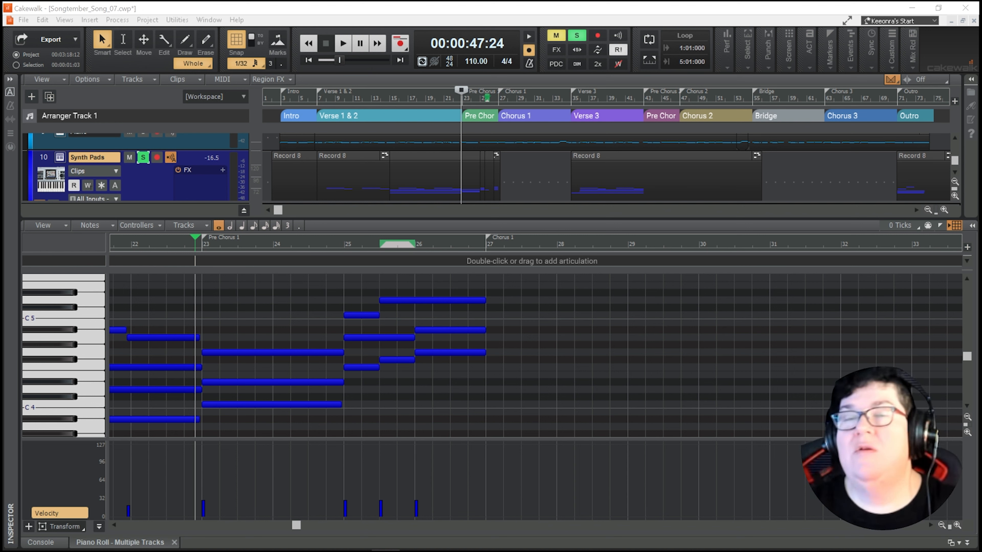
{"action": "left_click", "coordinate": [143, 157]}
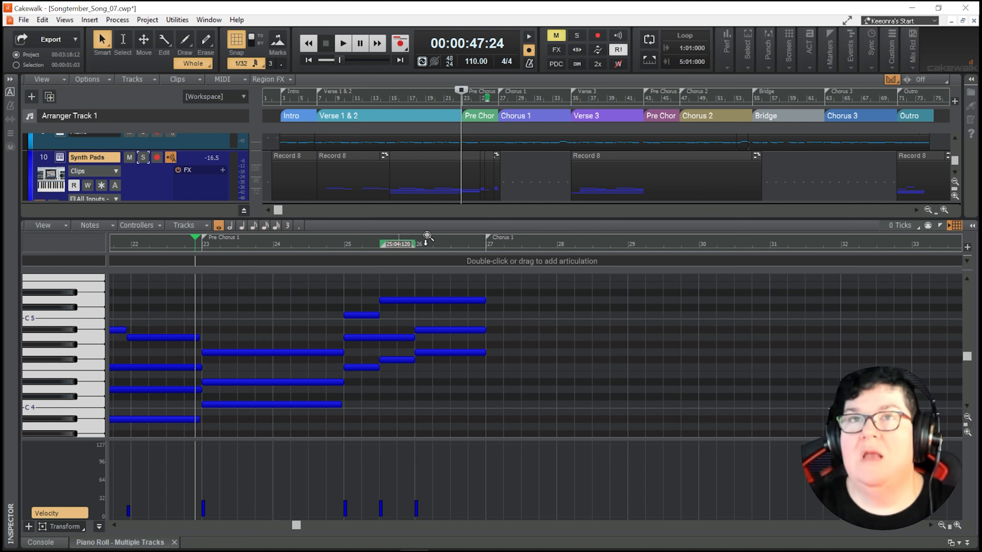
{"action": "key", "text": "space"}
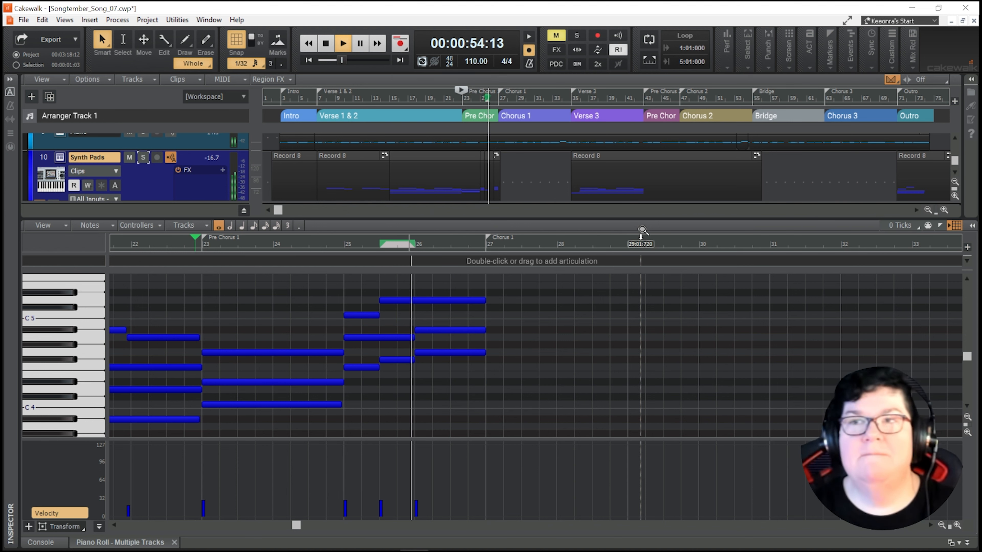
{"action": "key", "text": "space"}
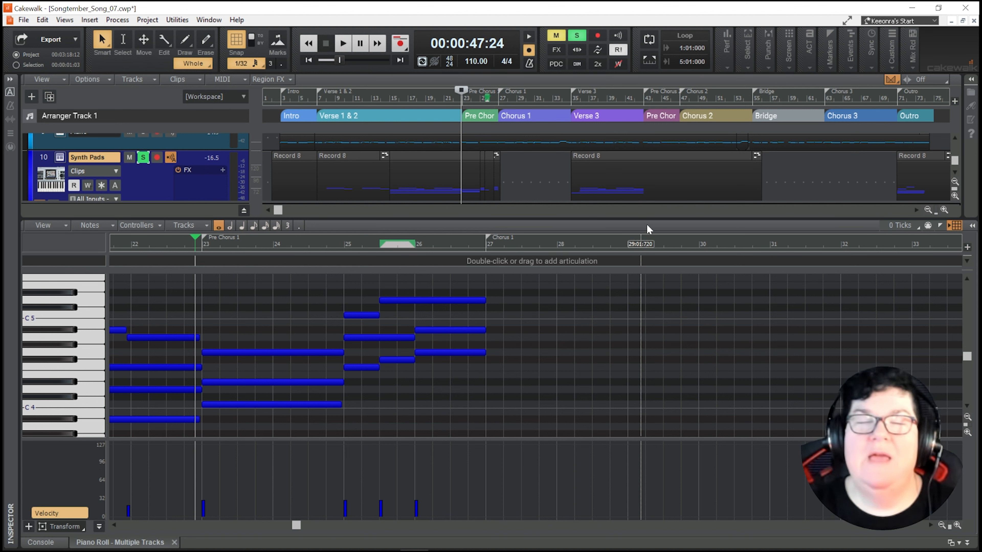
{"action": "key", "text": "space"}
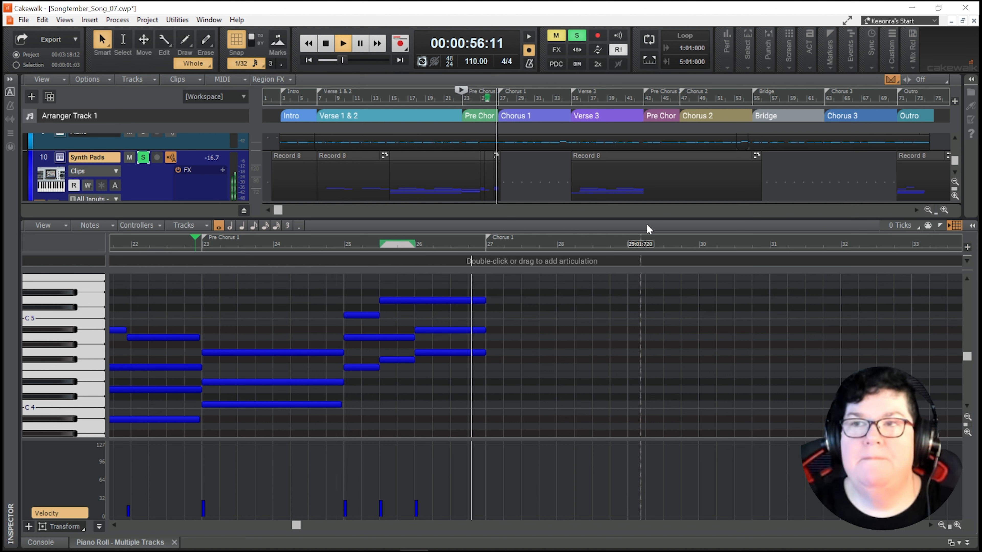
{"action": "key", "text": "space"}
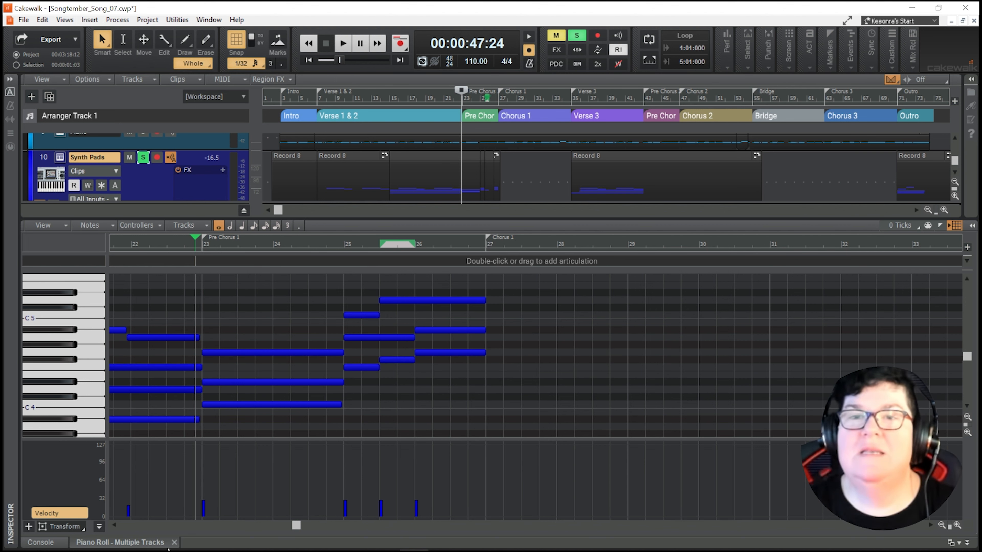
Step: Close the Piano Roll and expand the track view to show all tracks
{"action": "left_click", "coordinate": [174, 542]}
{"action": "left_click_drag", "start_coordinate": [291, 217], "coordinate": [291, 530]}
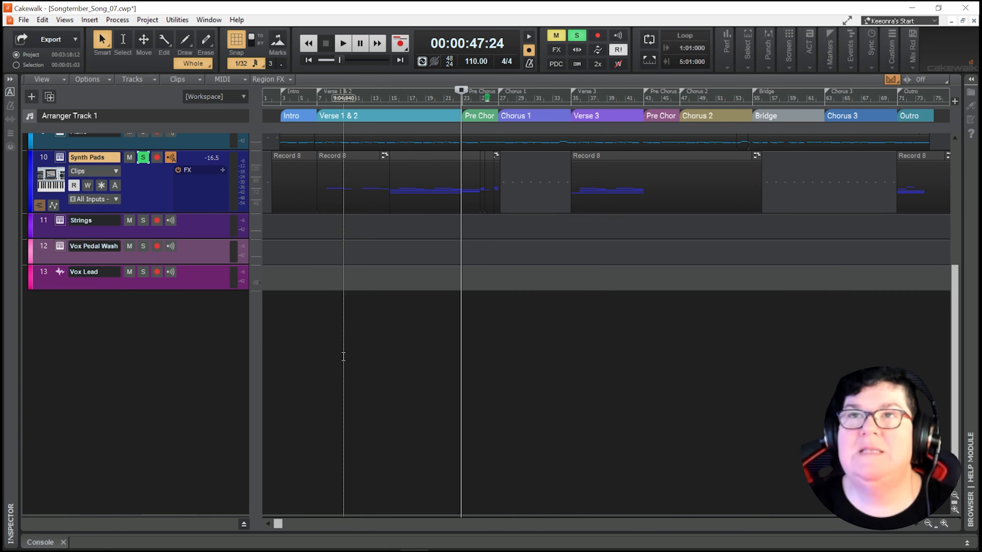
{"action": "scroll", "coordinate": [337, 390], "scroll_direction": "up", "scroll_amount": 5}
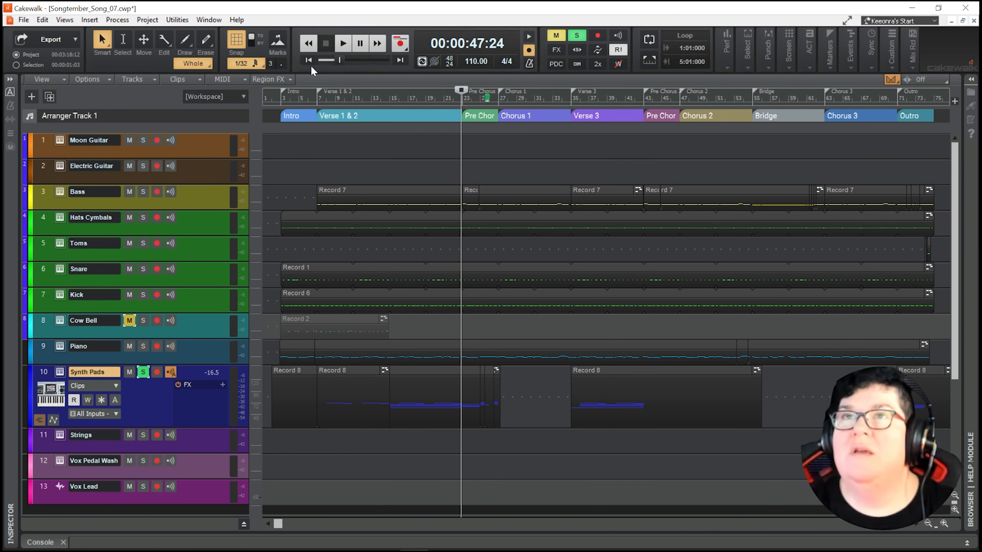
Step: Play the whole song from the beginning through the Outro and stop playback
{"action": "left_click", "coordinate": [308, 60]}
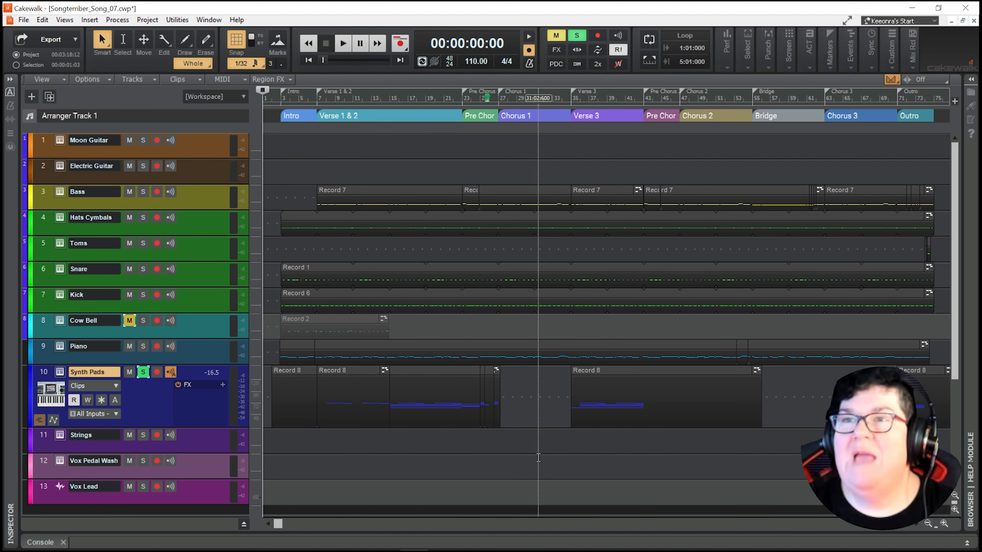
{"action": "mouse_move", "coordinate": [279, 525]}
{"action": "left_mouse_down"}
{"action": "mouse_move", "coordinate": [605, 525]}
{"action": "mouse_move", "coordinate": [588, 542]}
{"action": "mouse_move", "coordinate": [277, 544]}
{"action": "left_mouse_up"}
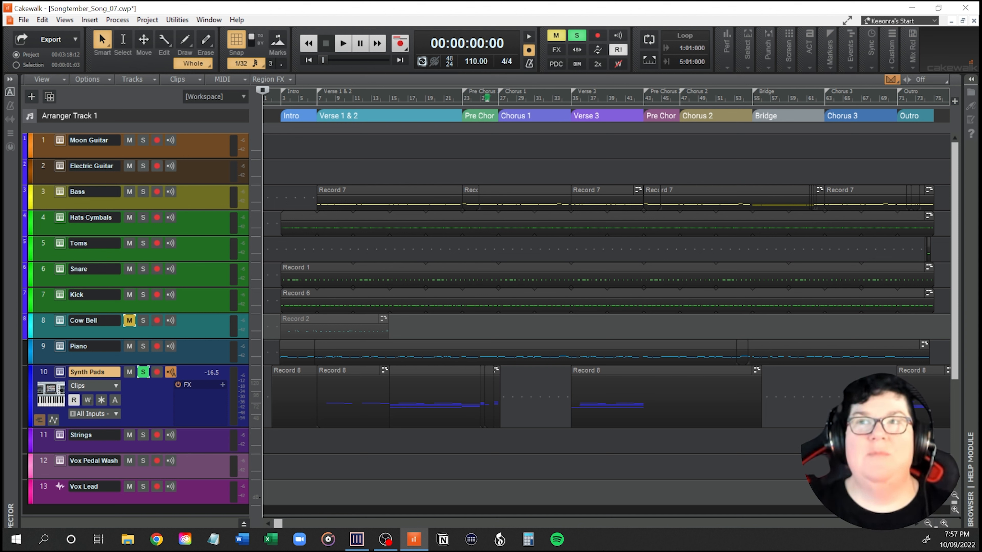
{"action": "key", "text": "space"}
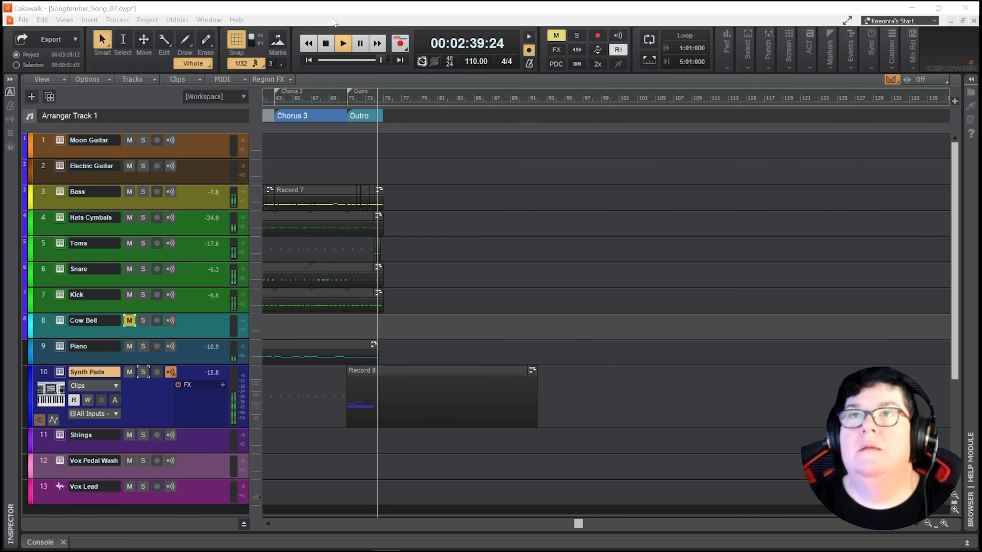
{"action": "left_click", "coordinate": [326, 43]}
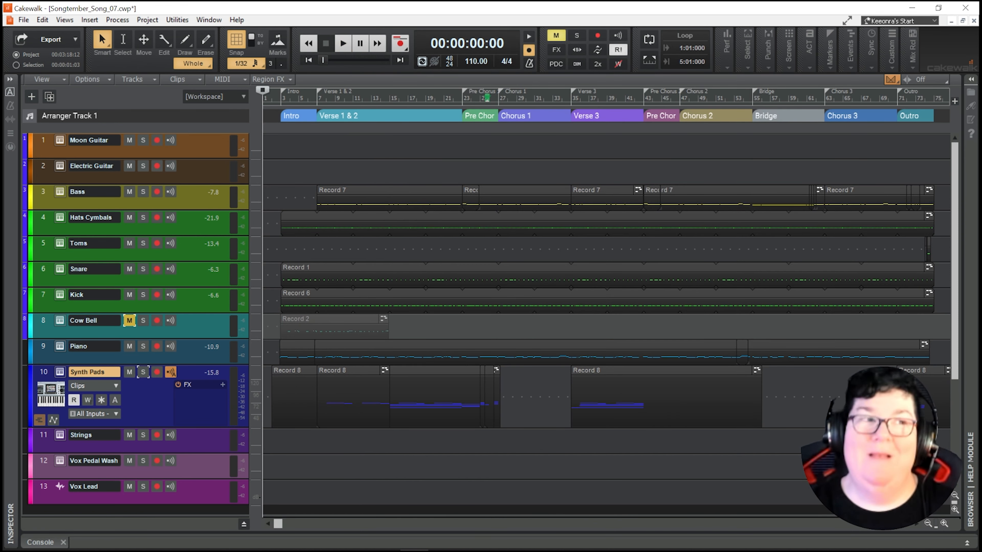